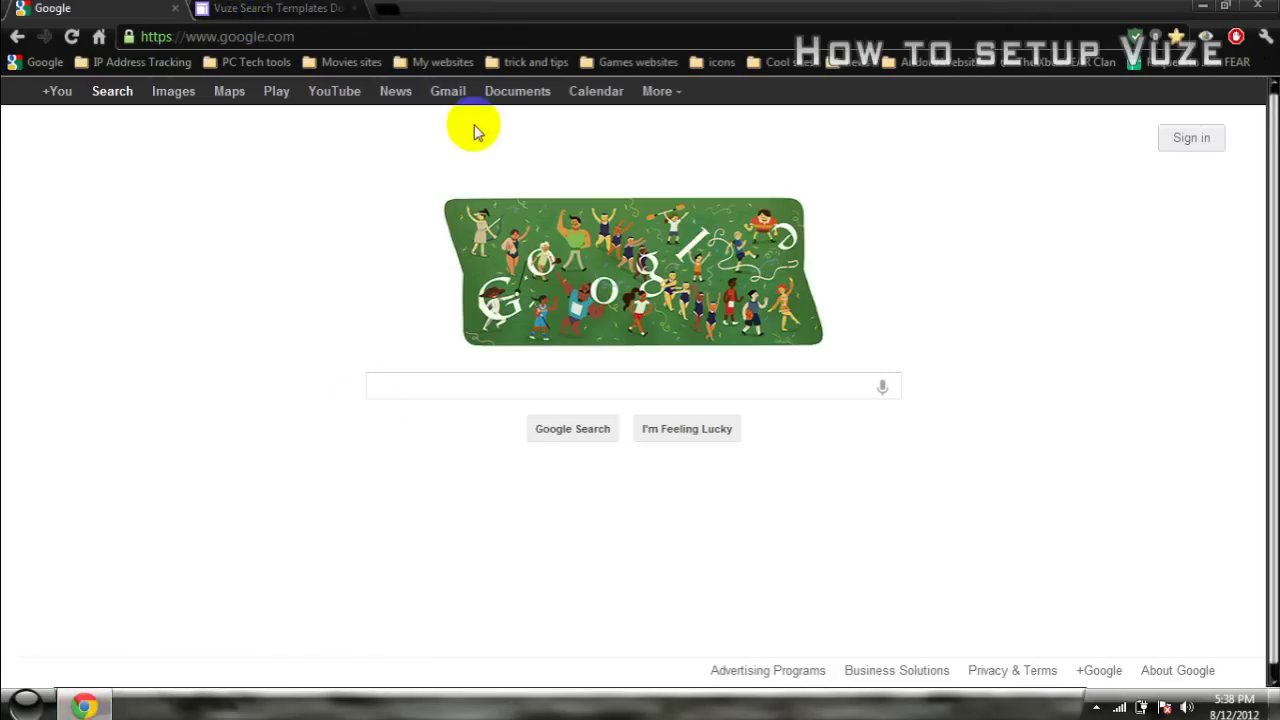
- Search Google for "vuze" and open the official Vuze website from the results
{"action": "left_click", "coordinate": [280, 8]}
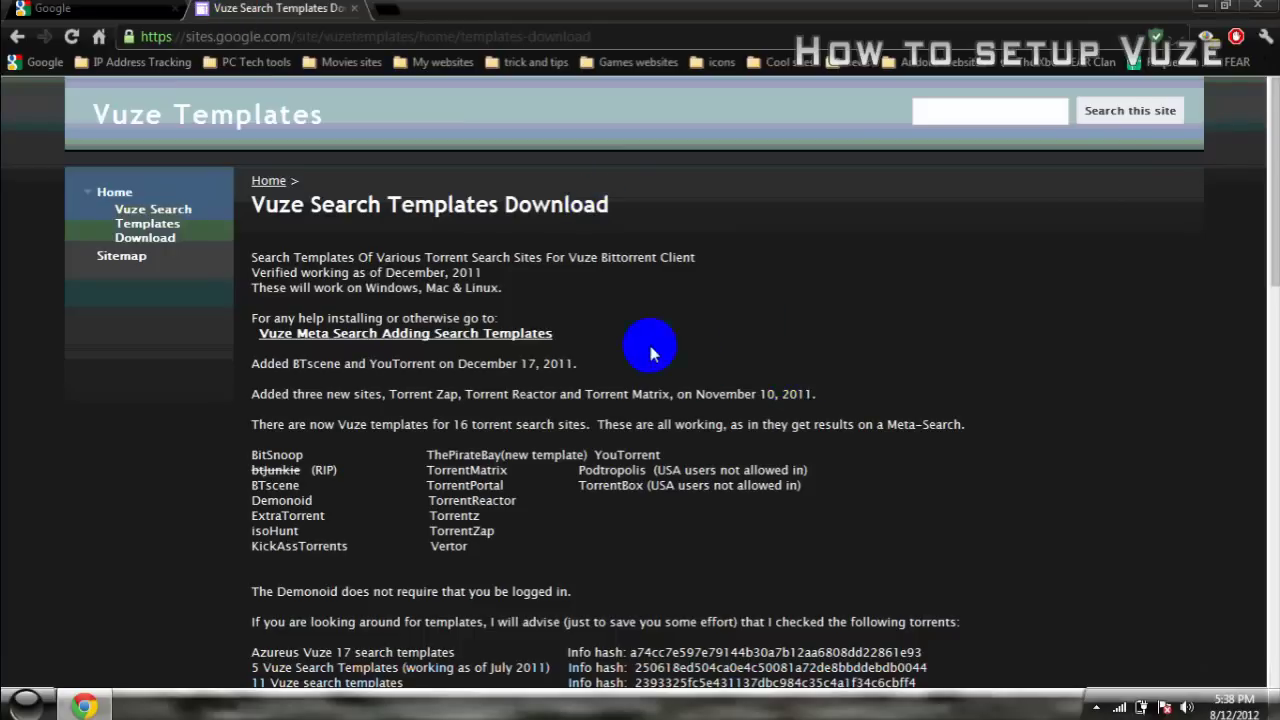
{"action": "left_click", "coordinate": [62, 10]}
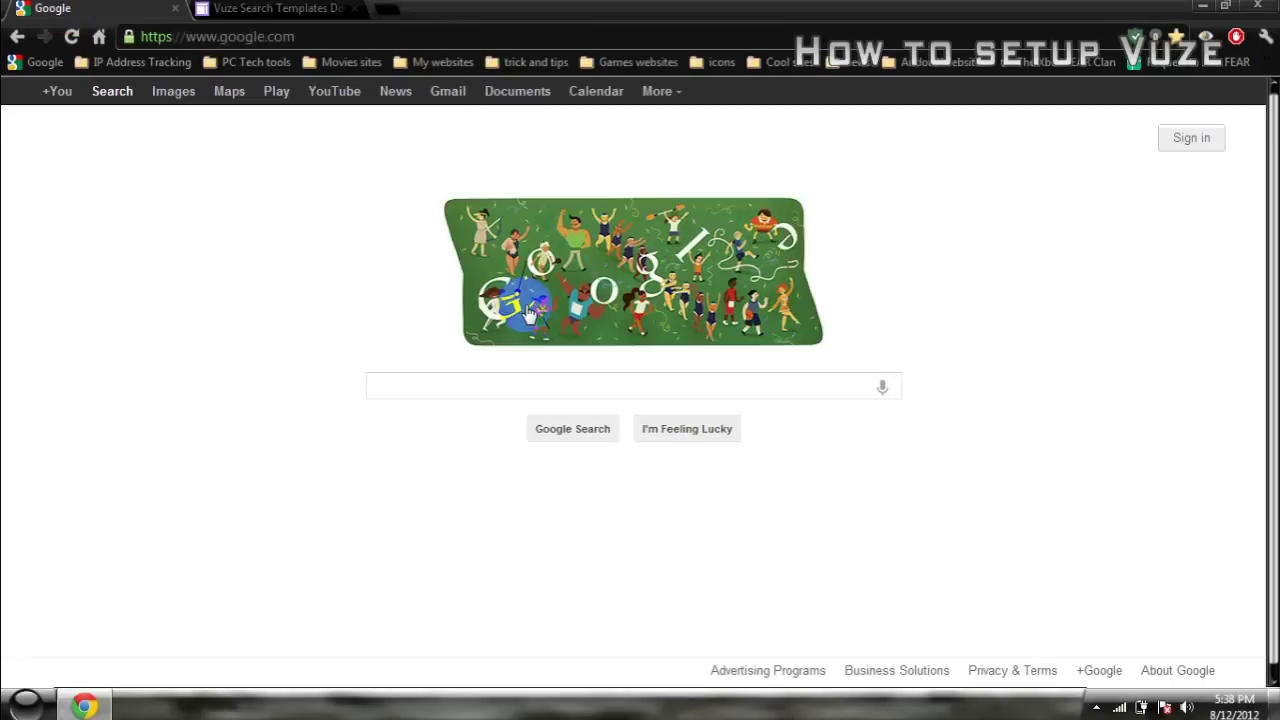
{"action": "left_click", "coordinate": [486, 386]}
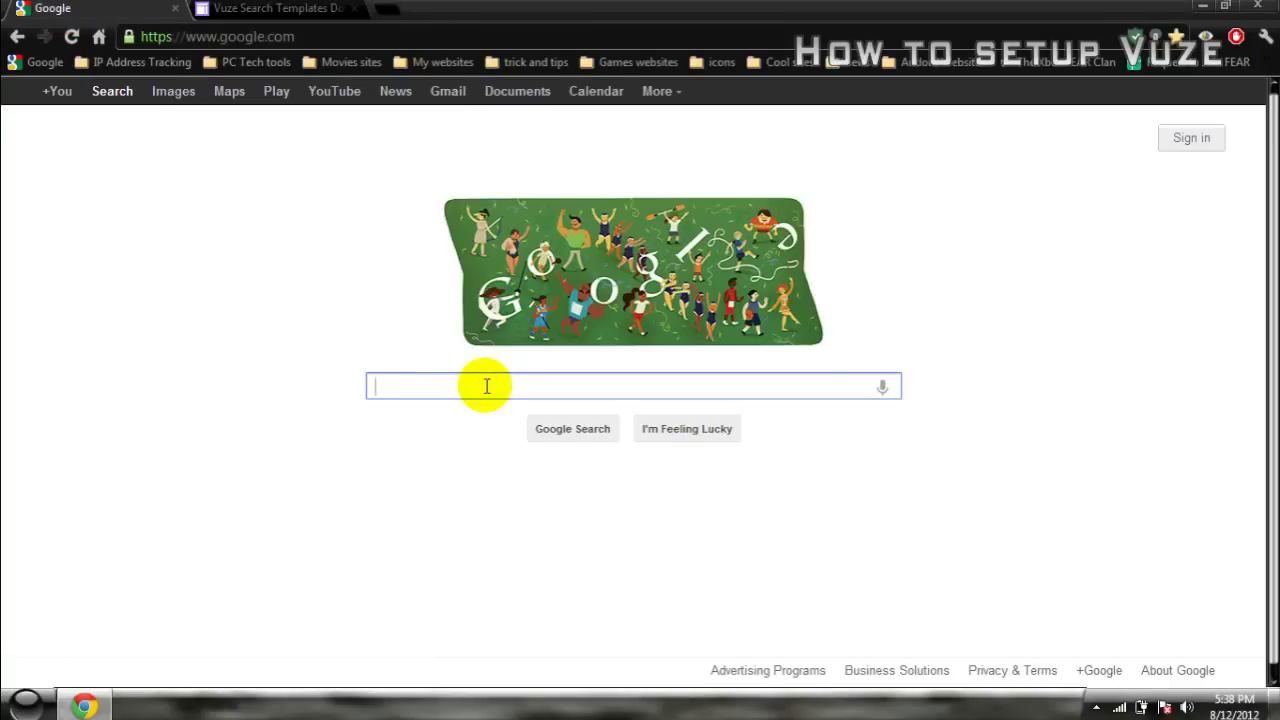
{"action": "type", "text": "vuze"}
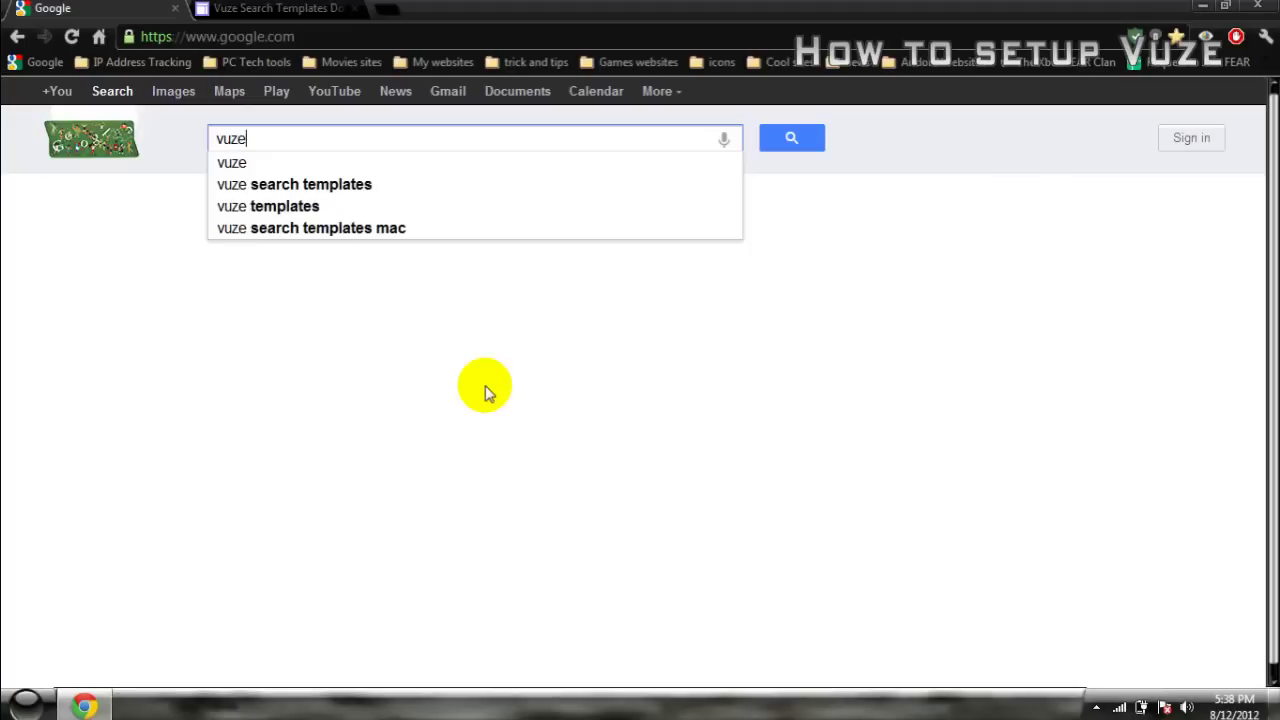
{"action": "key", "text": "Return"}
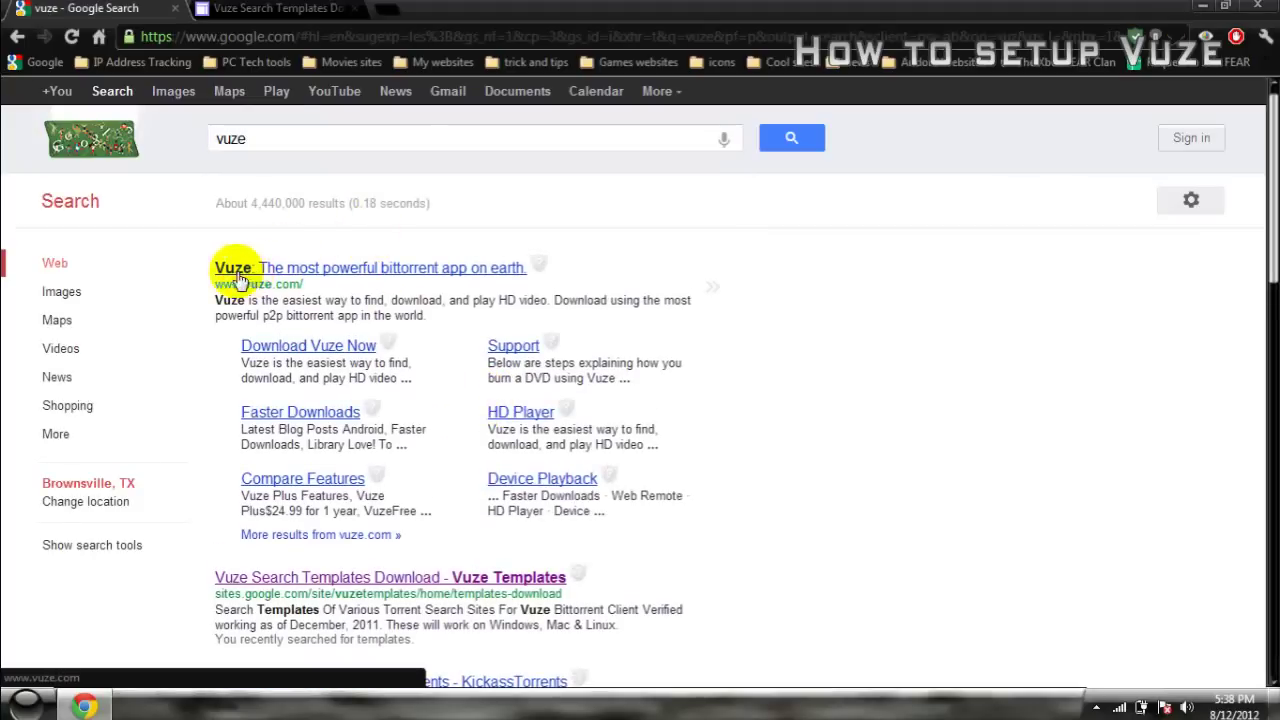
{"action": "left_click", "coordinate": [413, 272]}
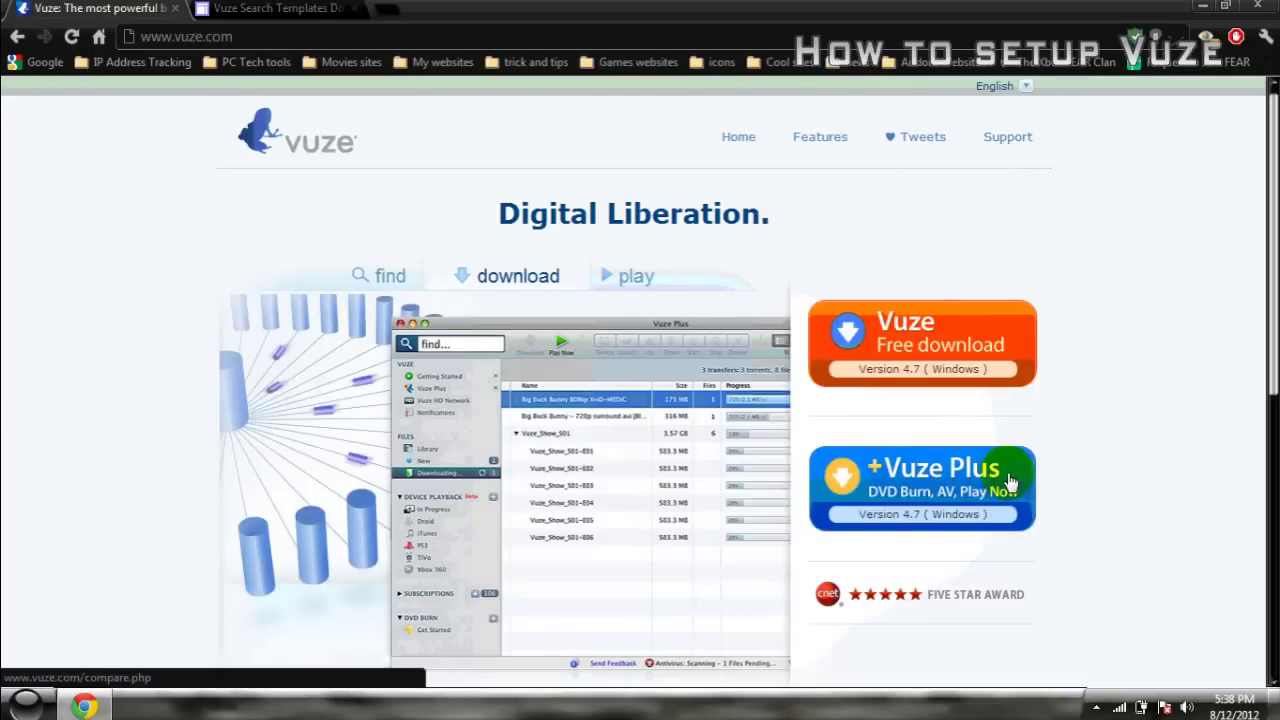
- Start the free download of Vuze version 4.7 for Windows
{"action": "left_click", "coordinate": [938, 342]}
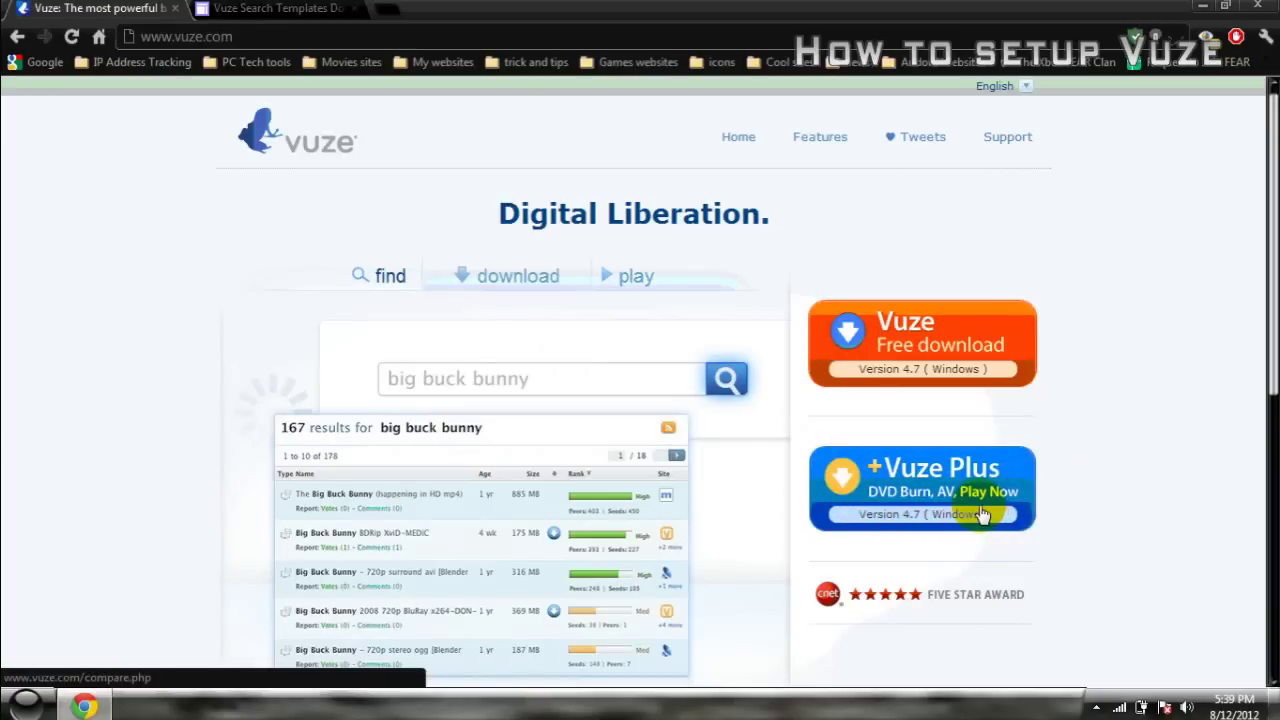
{"action": "left_click", "coordinate": [889, 342]}
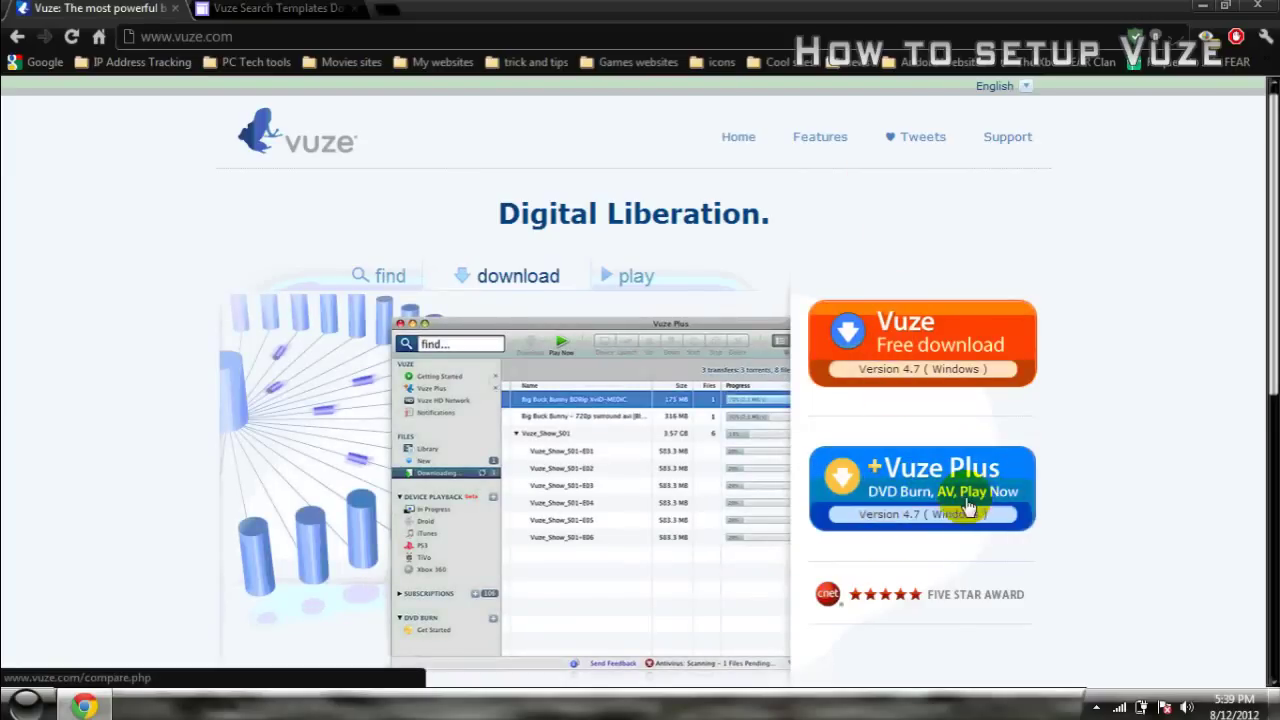
{"action": "left_click", "coordinate": [935, 352]}
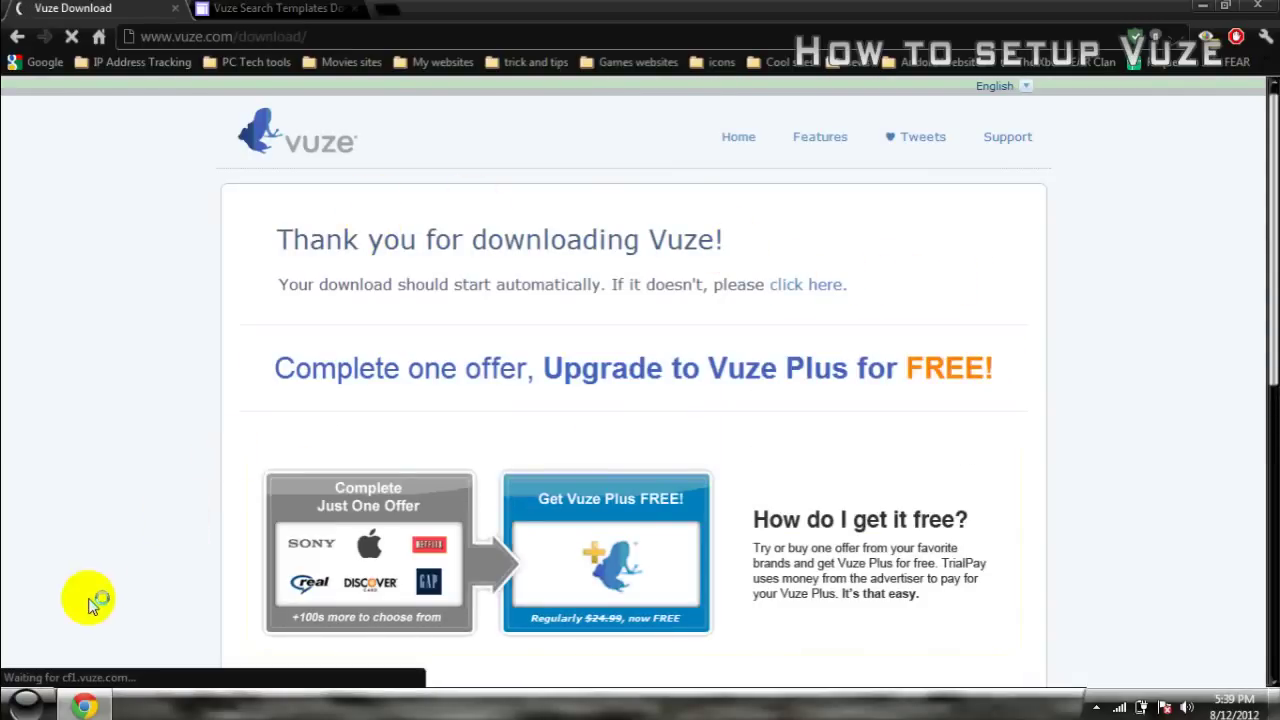
- Place the downloaded Vuze_Installer on the desktop directly below the Google Chrome shortcut
{"action": "key", "text": "super+Right"}
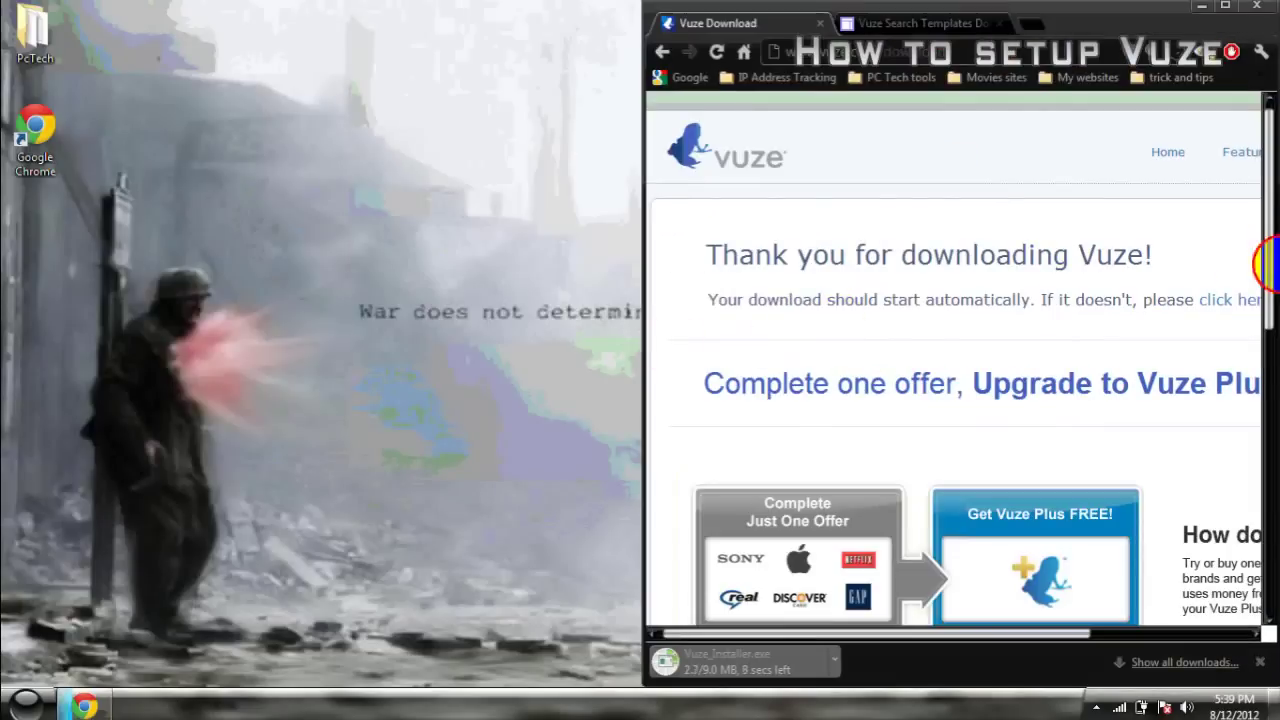
{"action": "left_click_drag", "start_coordinate": [1270, 290], "coordinate": [1270, 430]}
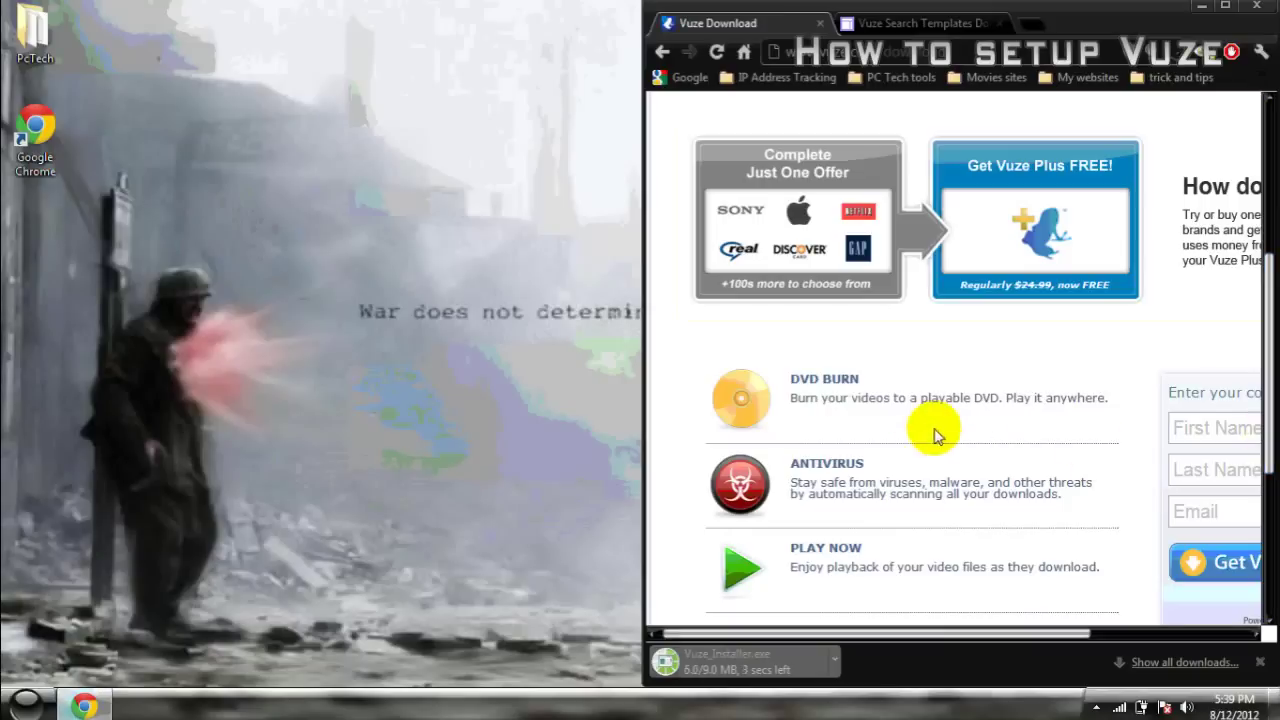
{"action": "left_click", "coordinate": [1222, 8]}
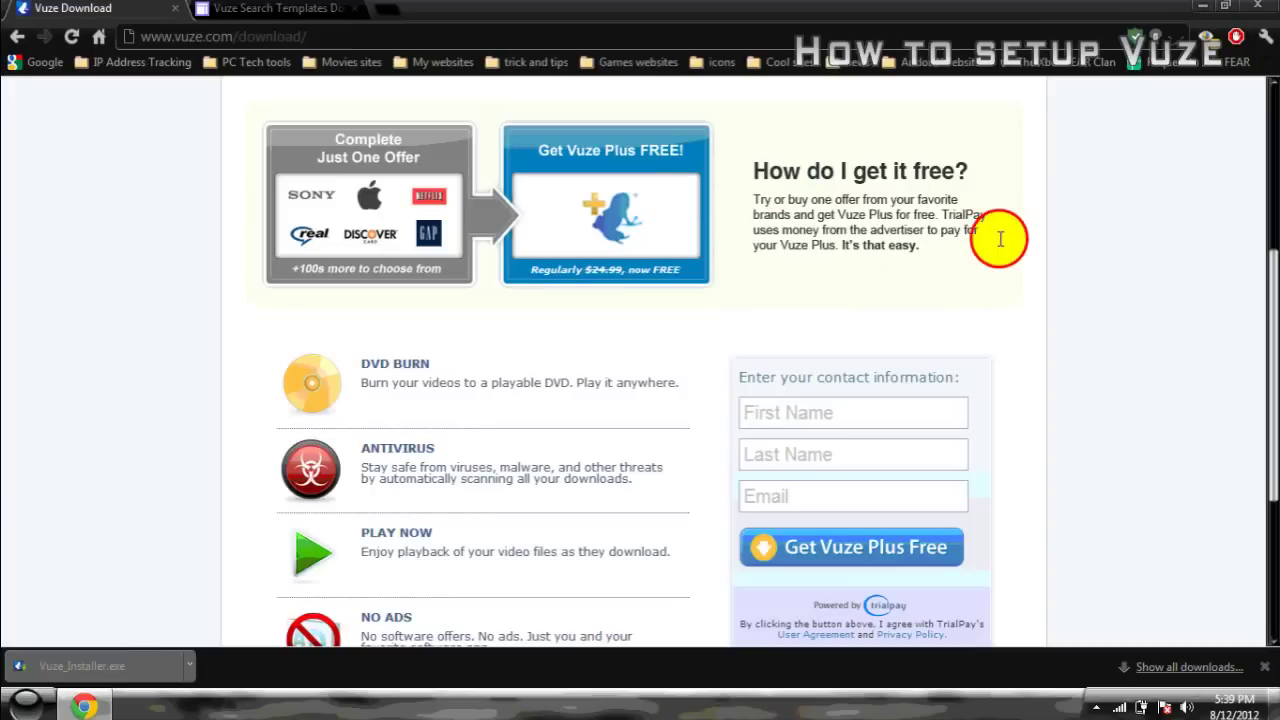
{"action": "double_click", "coordinate": [645, 7]}
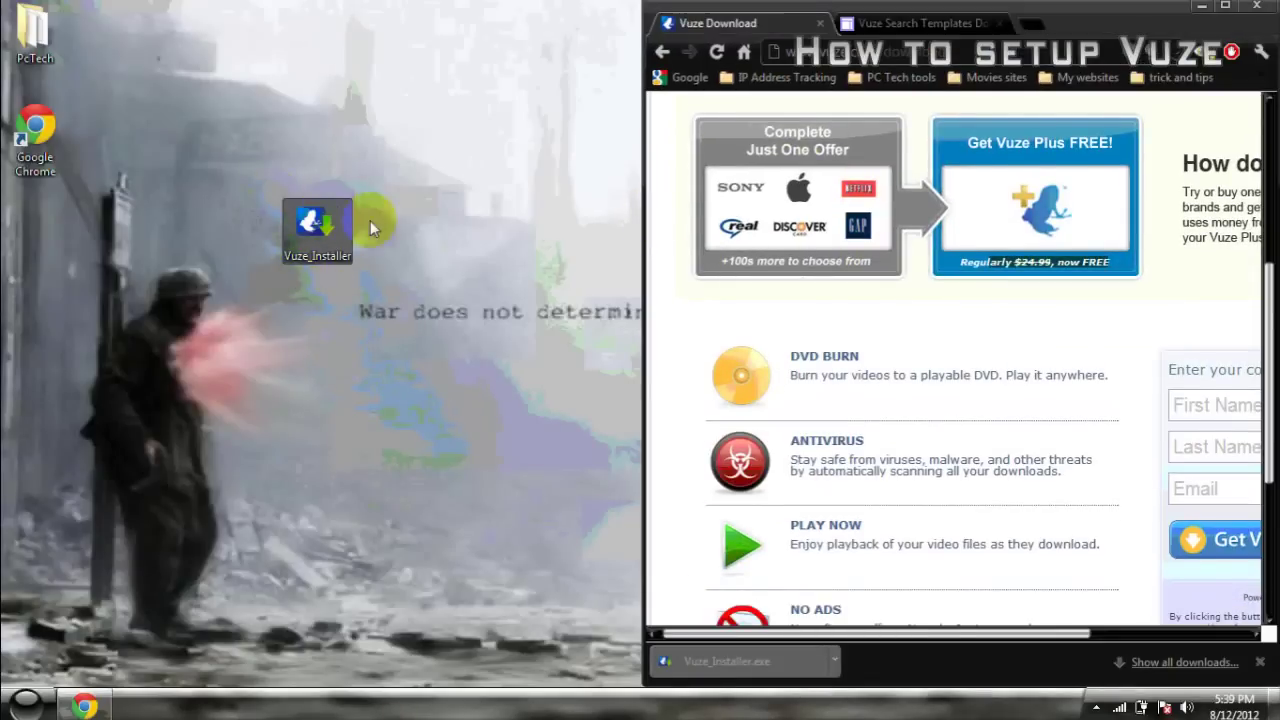
{"action": "left_click_drag", "start_coordinate": [325, 232], "coordinate": [14, 258]}
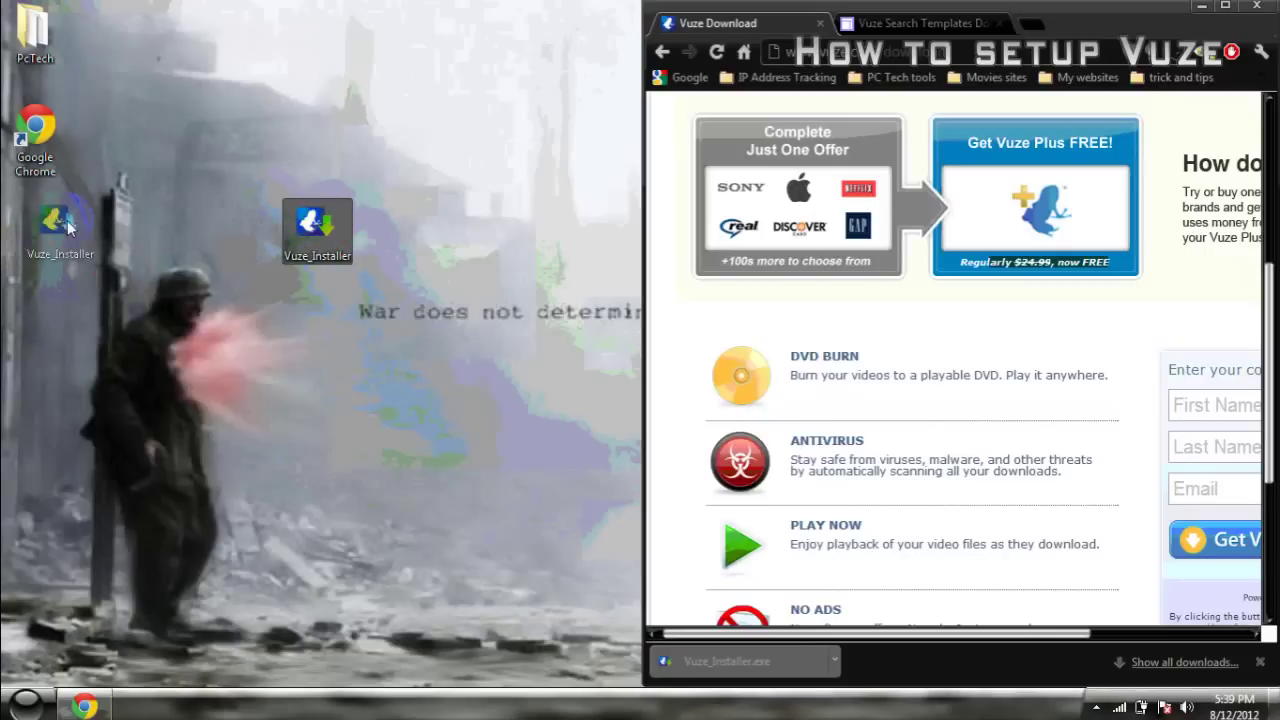
{"action": "left_click_drag", "start_coordinate": [70, 228], "coordinate": [68, 230]}
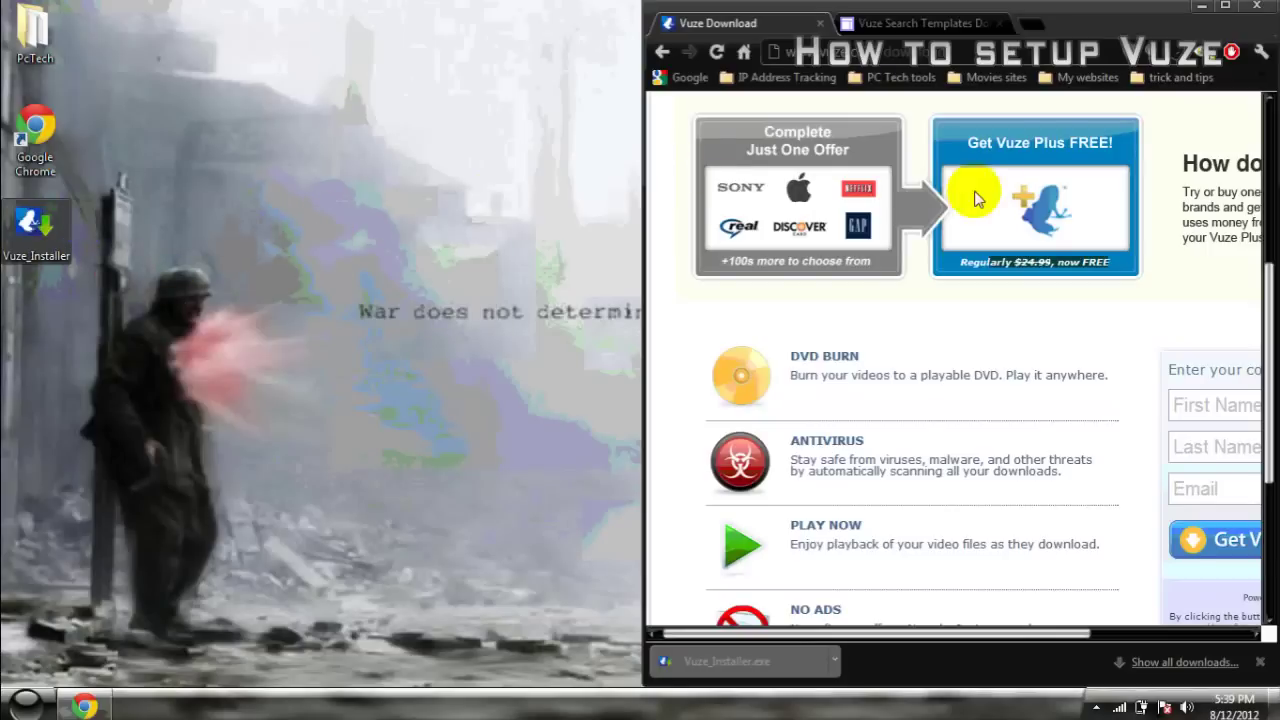
{"action": "left_click", "coordinate": [1216, 14]}
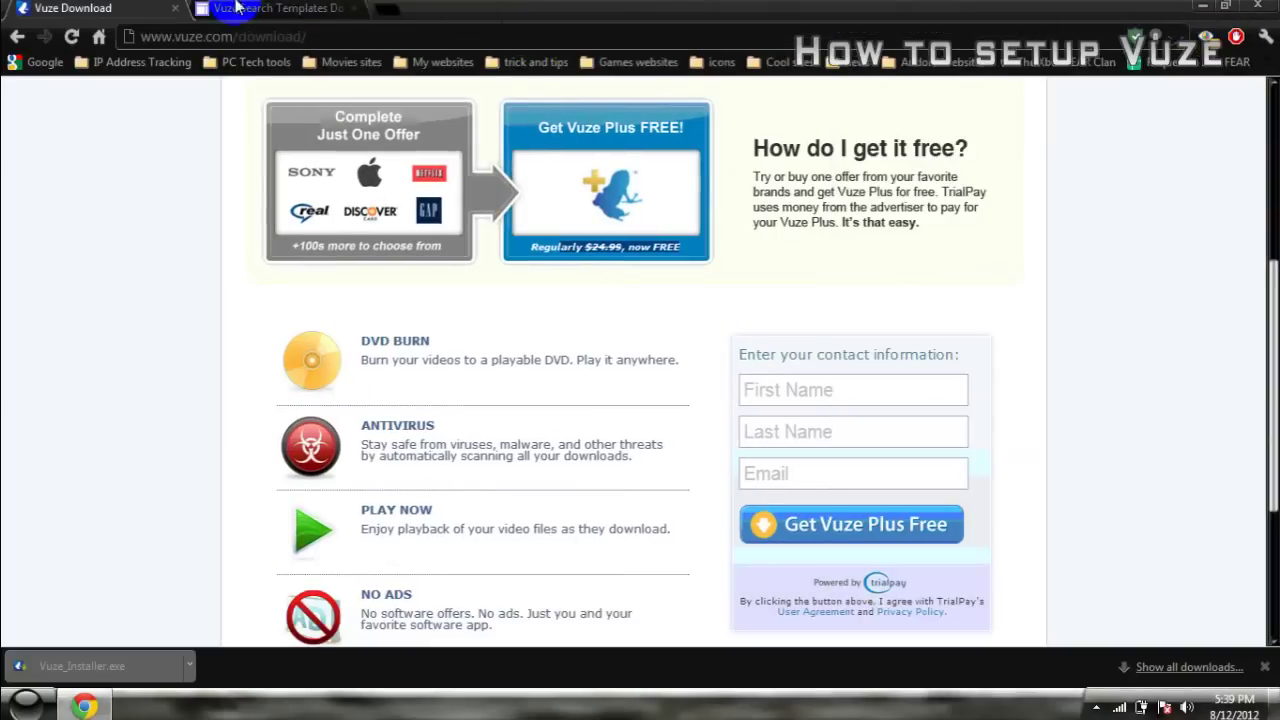
- From the Vuze Templates page, download the BitSnoop, BTscene, extratorrent, isoHunt_json, KAT, Podtropolis and thepiratebay search templates
{"action": "left_click", "coordinate": [290, 10]}
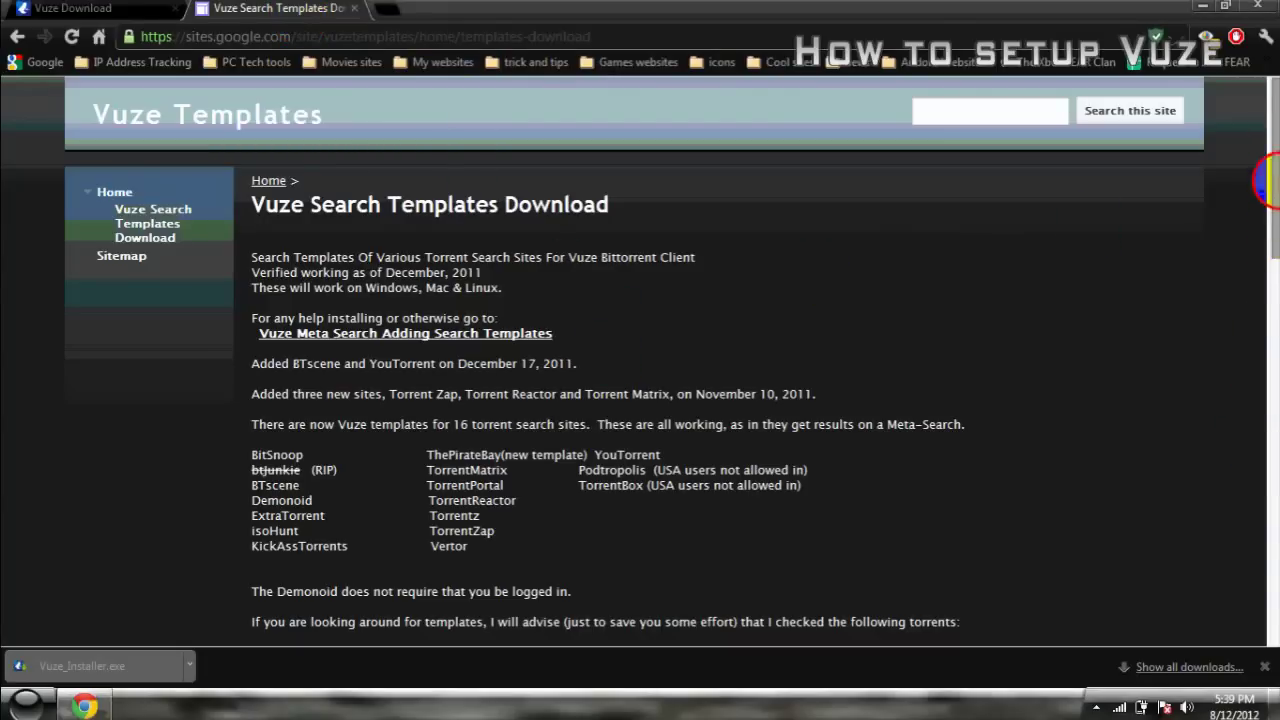
{"action": "left_click_drag", "start_coordinate": [1274, 106], "coordinate": [1230, 357]}
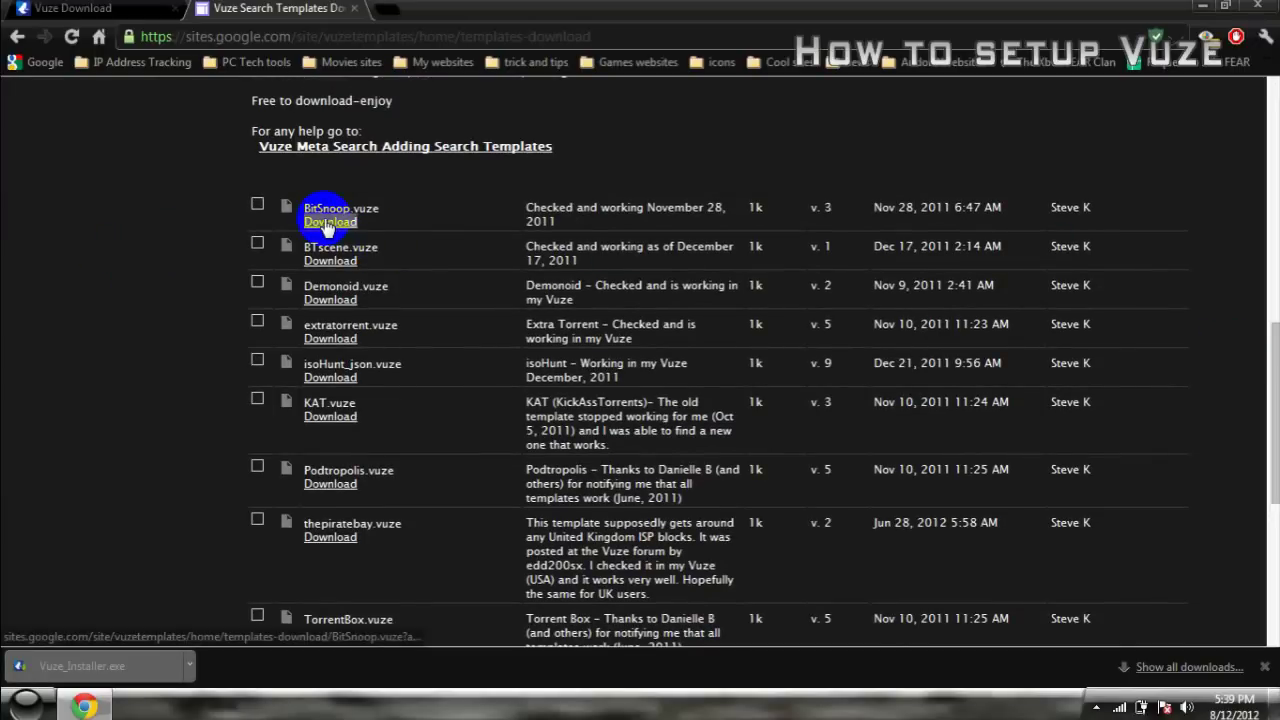
{"action": "left_click", "coordinate": [330, 221]}
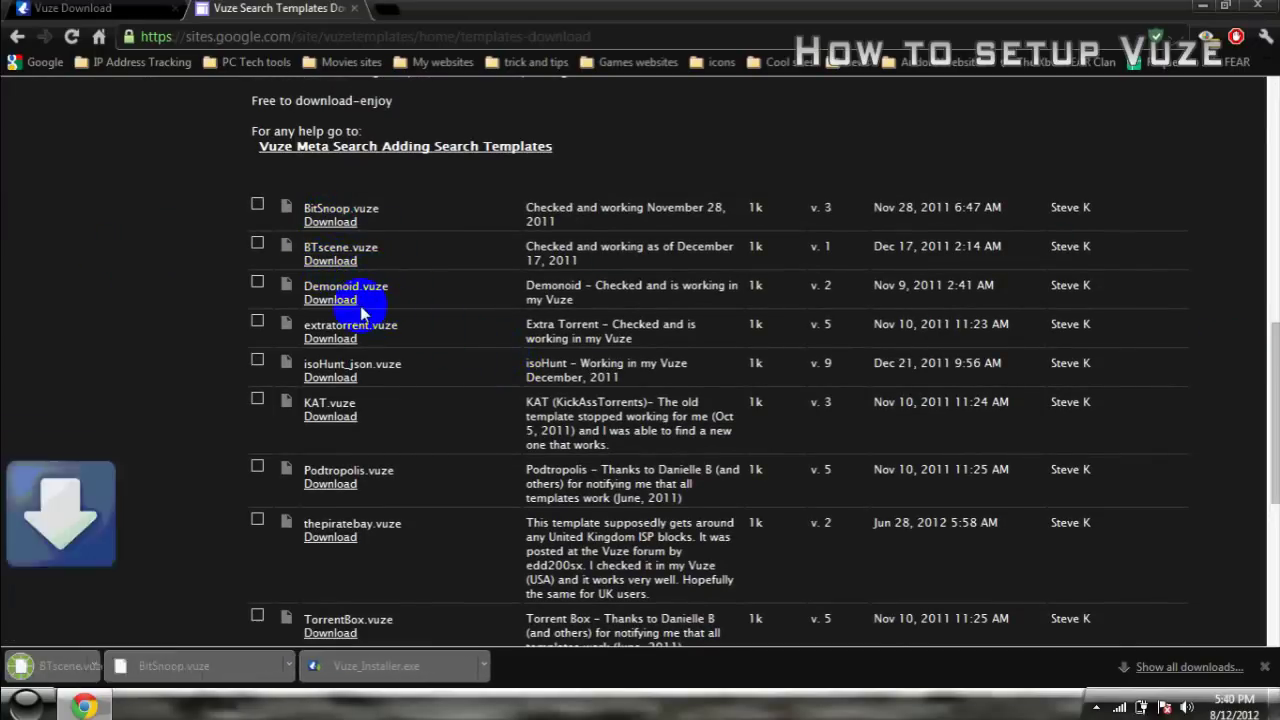
{"action": "left_click", "coordinate": [344, 301]}
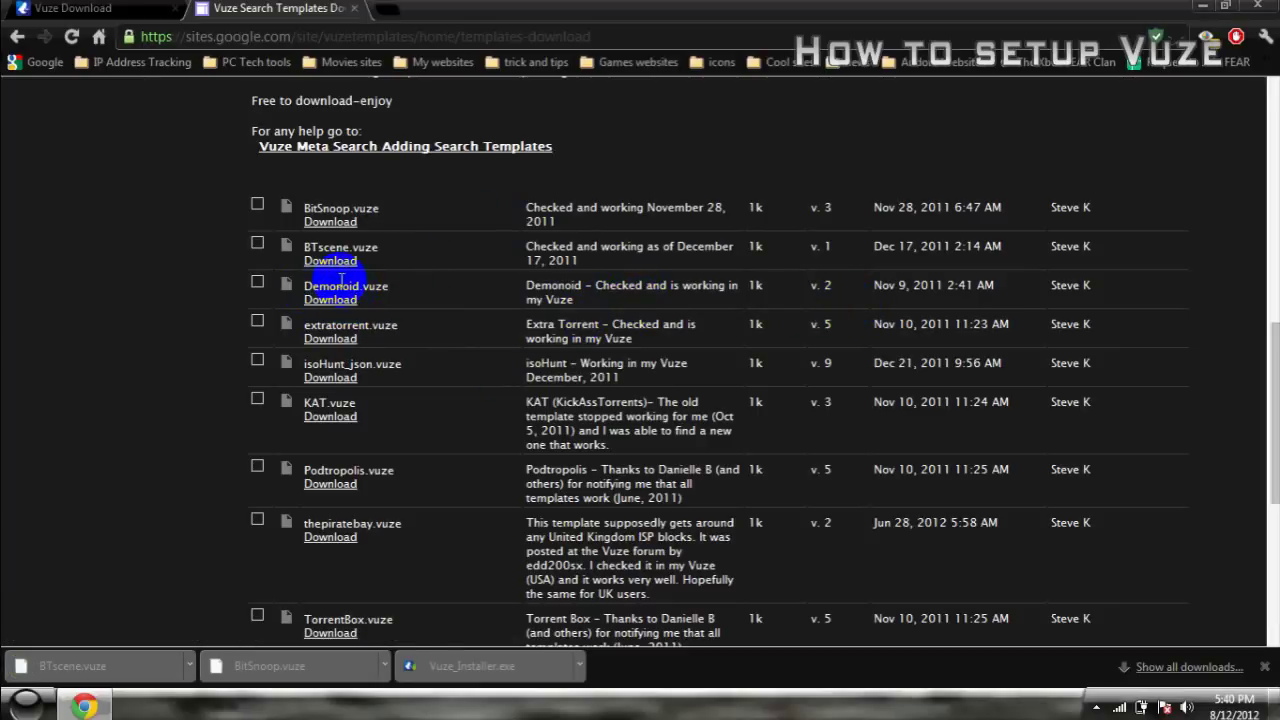
{"action": "left_click", "coordinate": [323, 340]}
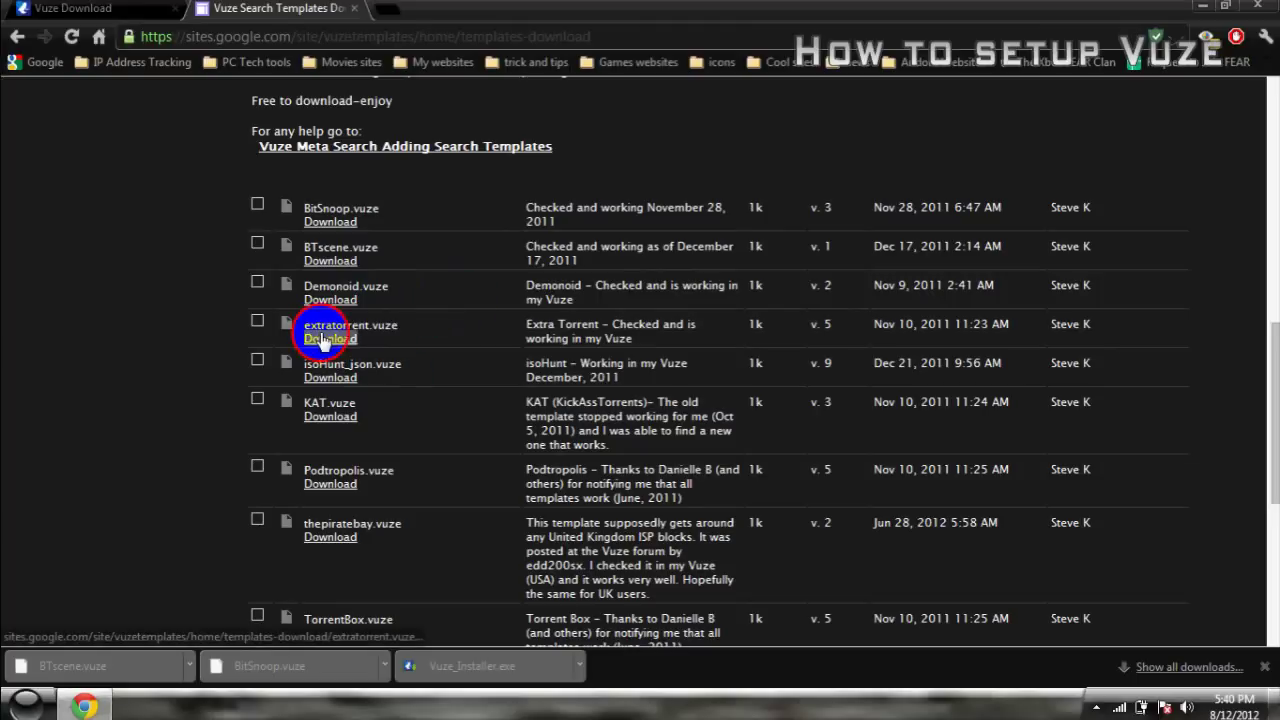
{"action": "left_click", "coordinate": [347, 379]}
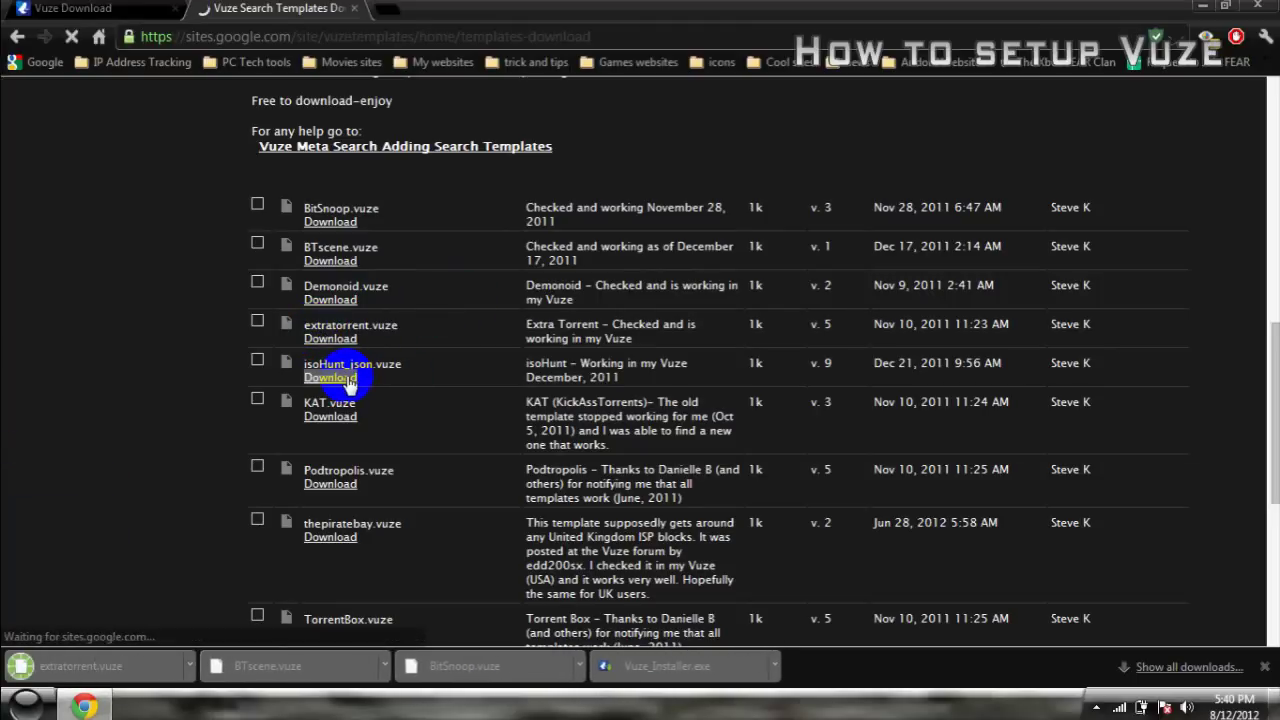
{"action": "left_click", "coordinate": [349, 487]}
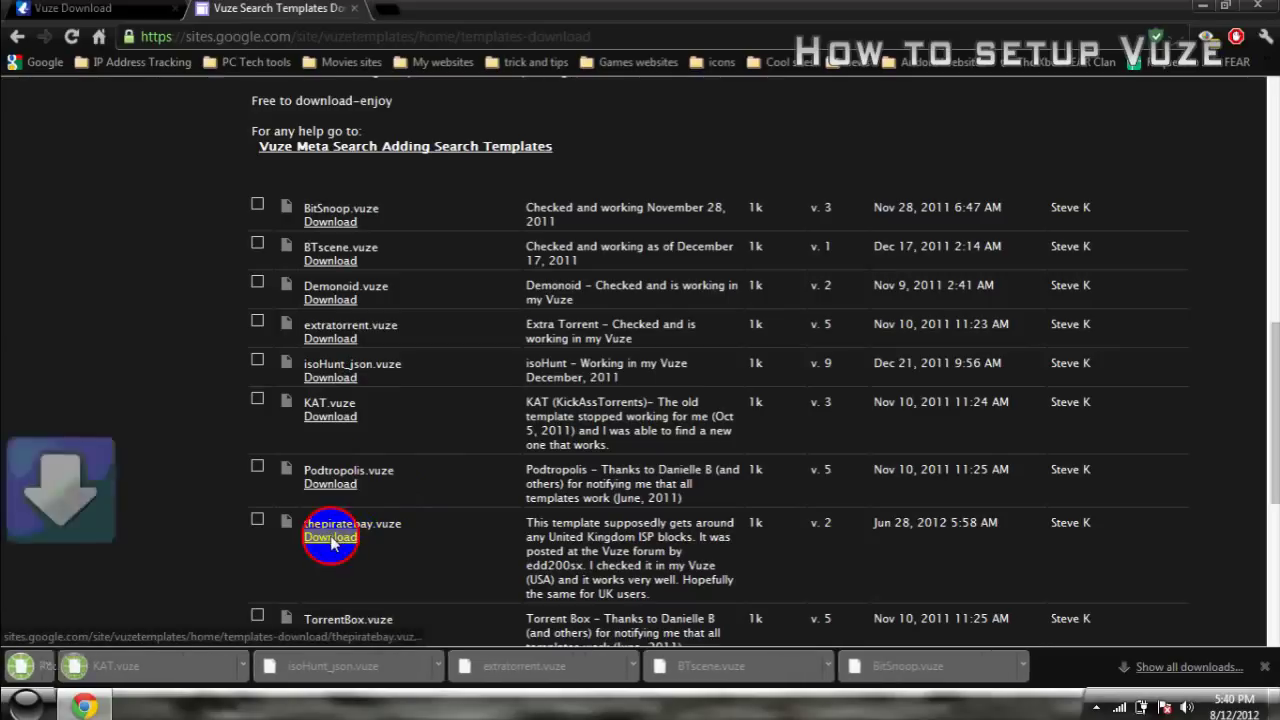
- Download the remaining search templates: TorrentBox, torrentmatrix, TorrentPortal, torrentreactor, torrentzap, torrentz, TPBSe, vertor and YT
{"action": "scroll", "coordinate": [333, 540], "scroll_direction": "down", "scroll_amount": 2}
{"action": "scroll", "coordinate": [333, 540], "scroll_direction": "down", "scroll_amount": 3}
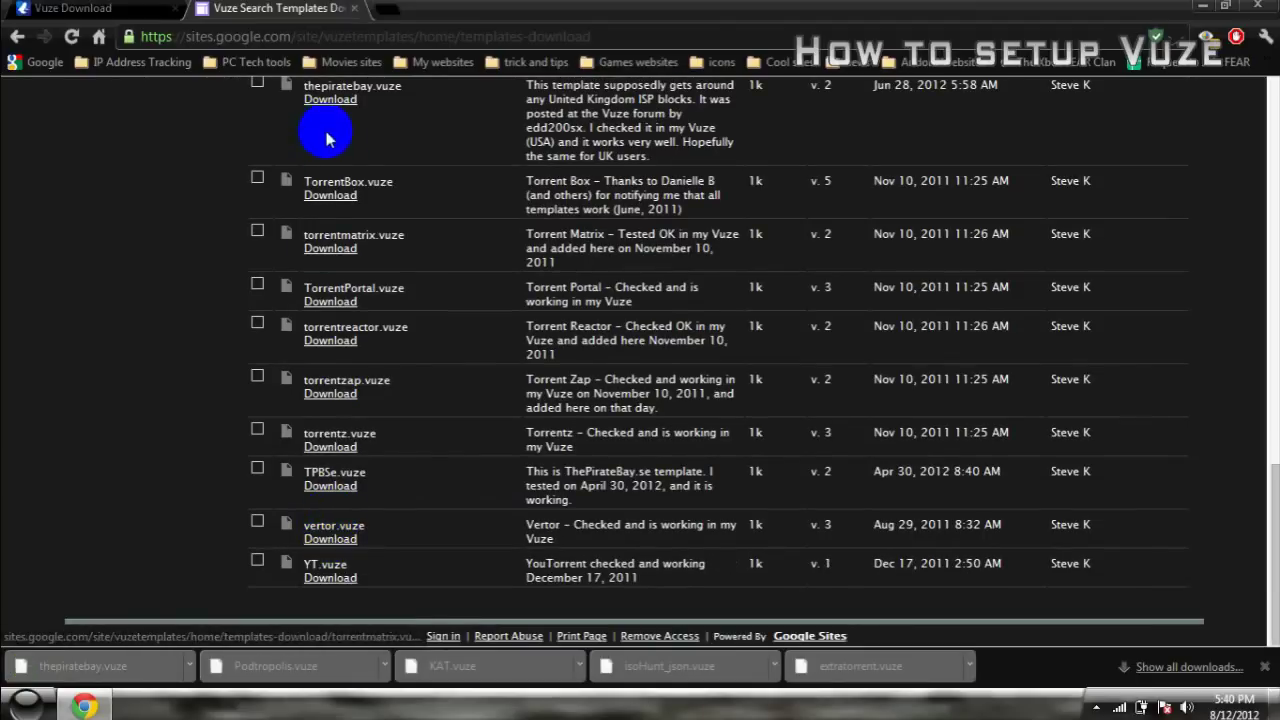
{"action": "left_click", "coordinate": [338, 252]}
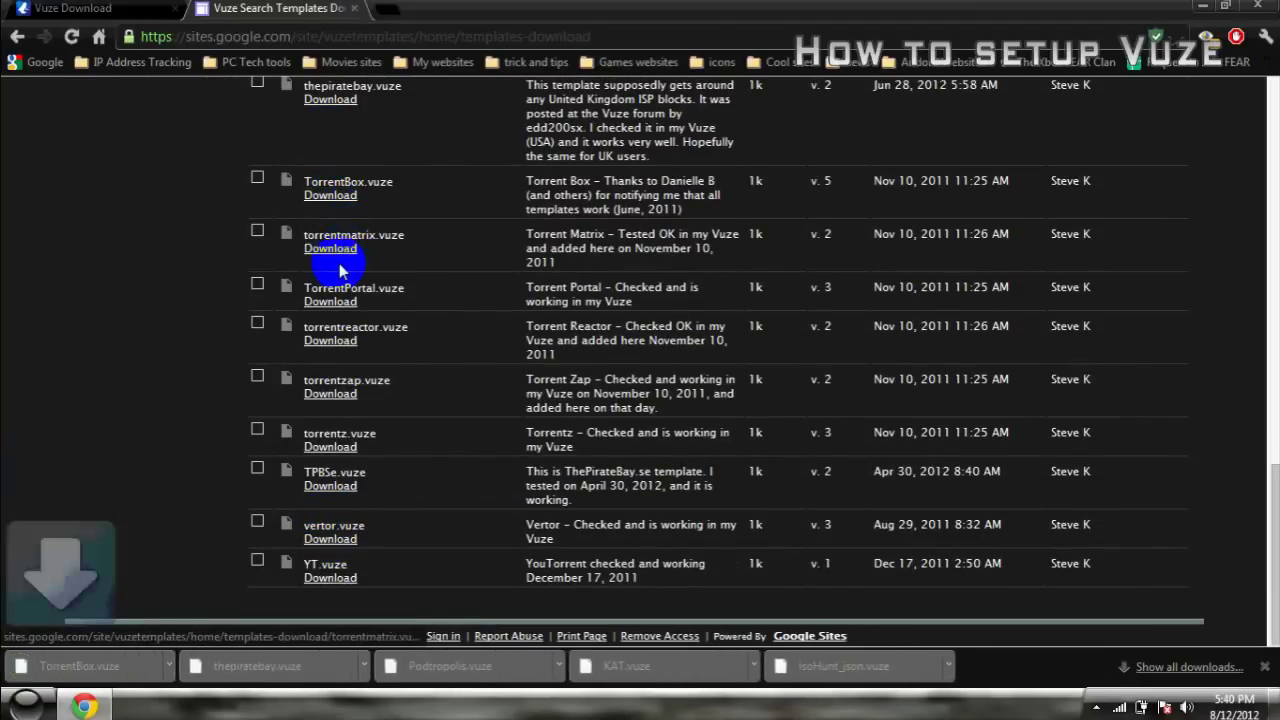
{"action": "left_click", "coordinate": [338, 304]}
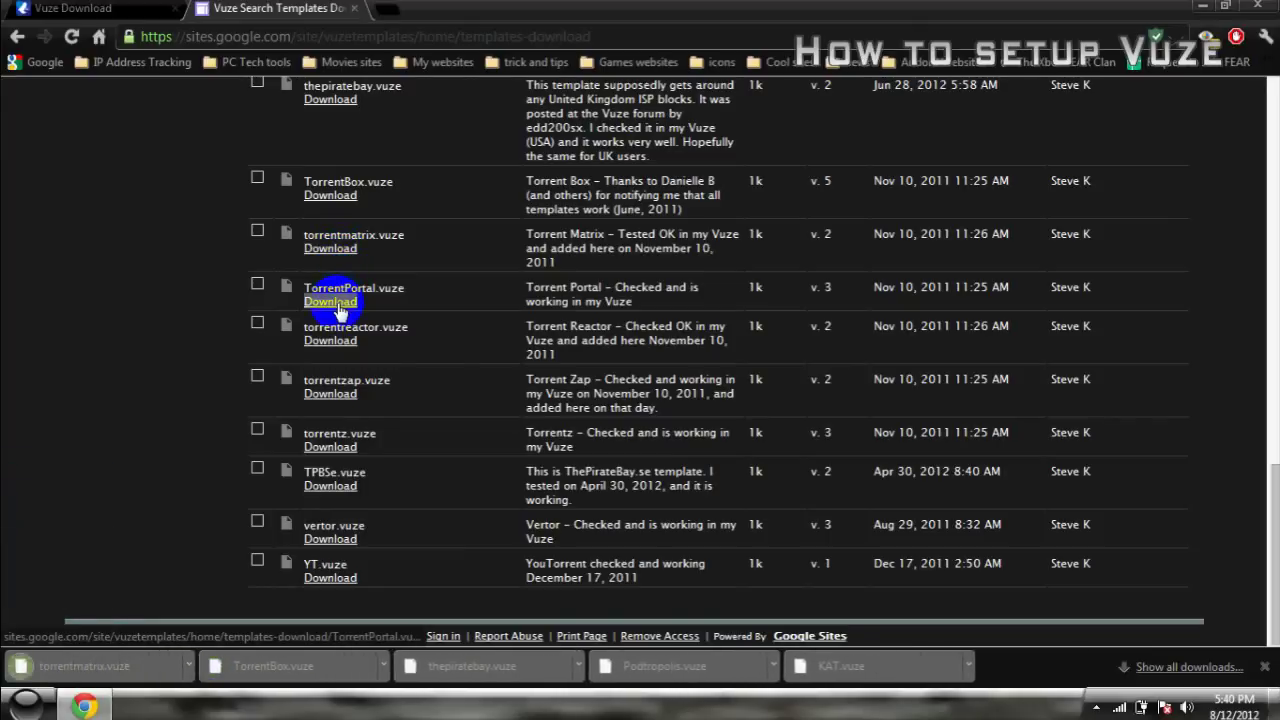
{"action": "left_click", "coordinate": [338, 342]}
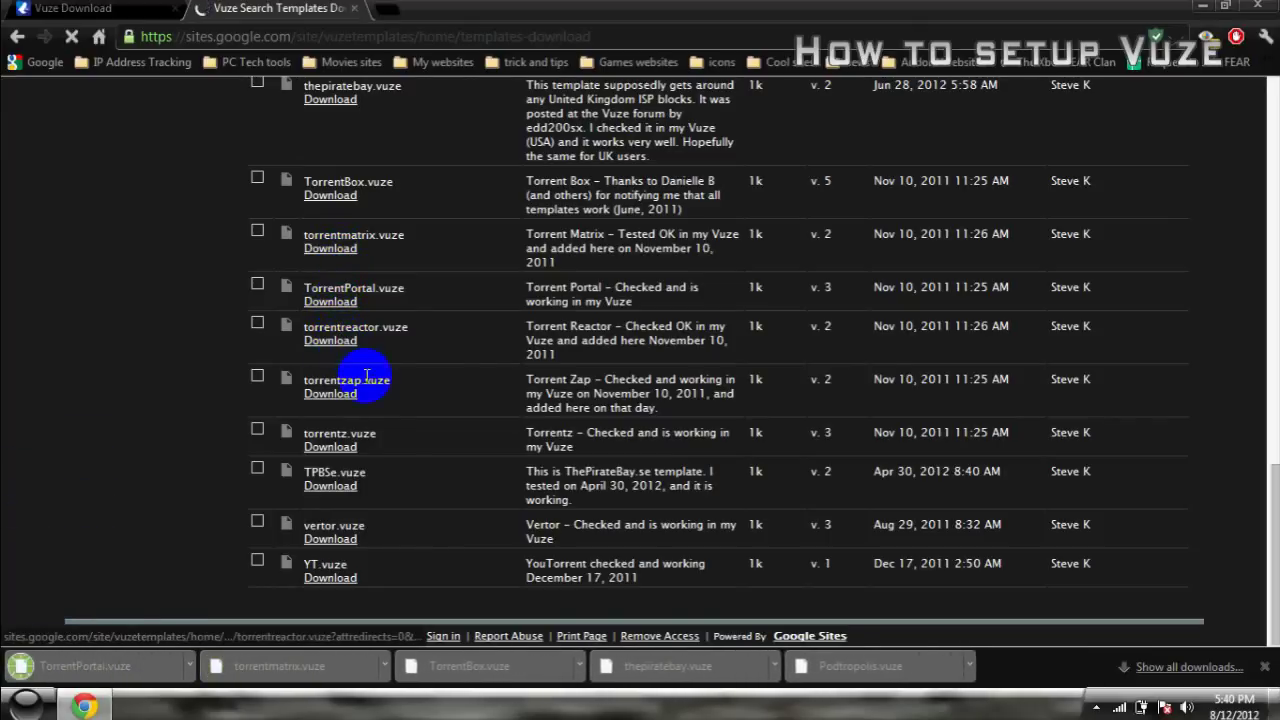
{"action": "left_click", "coordinate": [343, 394]}
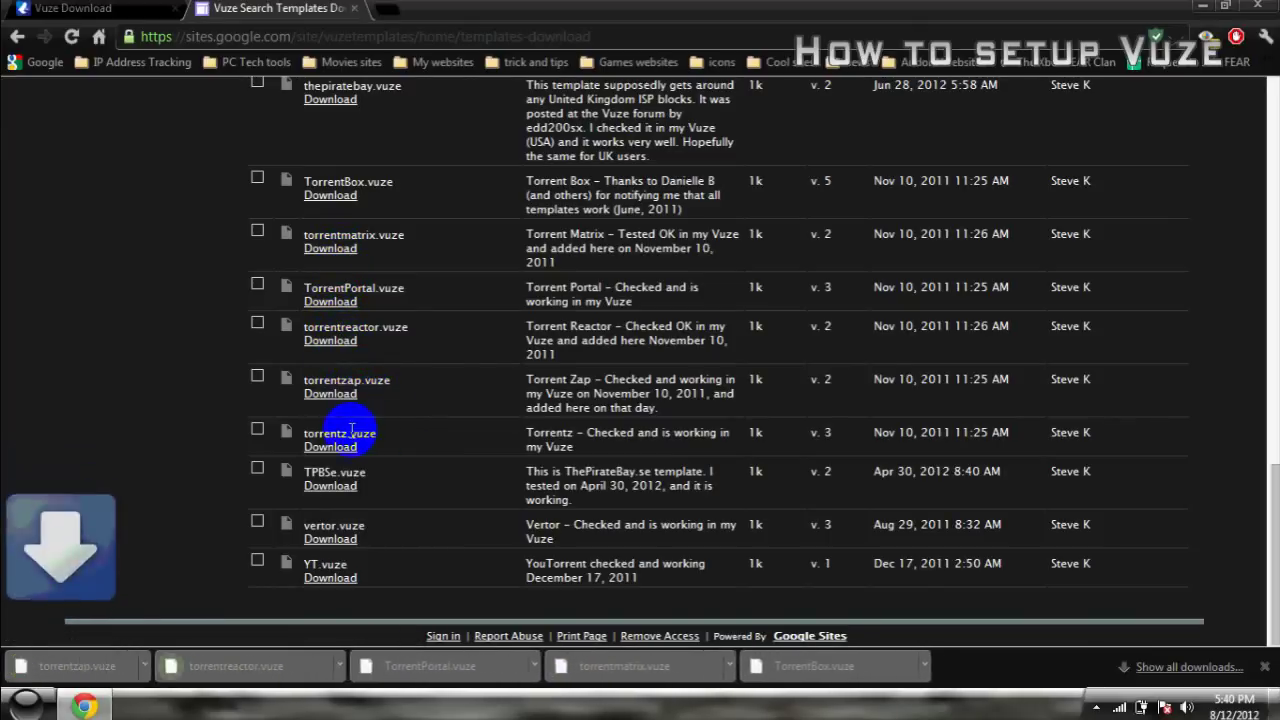
{"action": "left_click", "coordinate": [340, 448]}
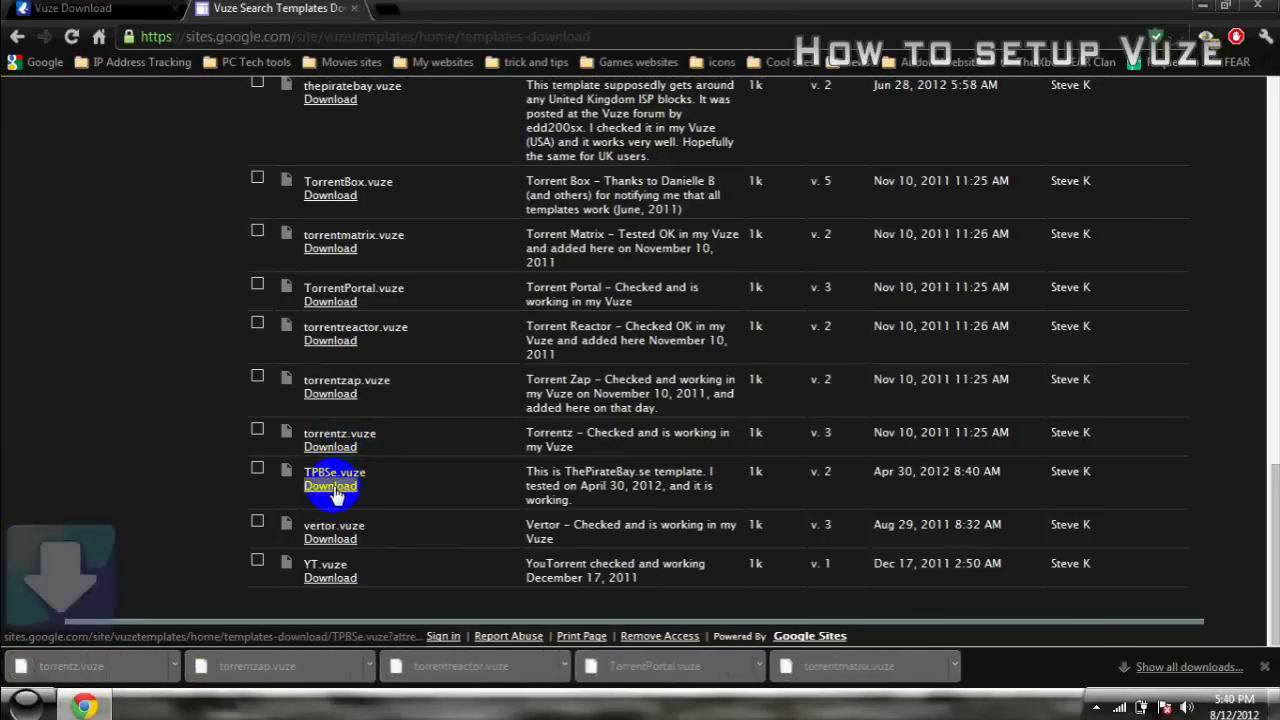
{"action": "left_click", "coordinate": [334, 487]}
{"action": "left_click", "coordinate": [340, 539]}
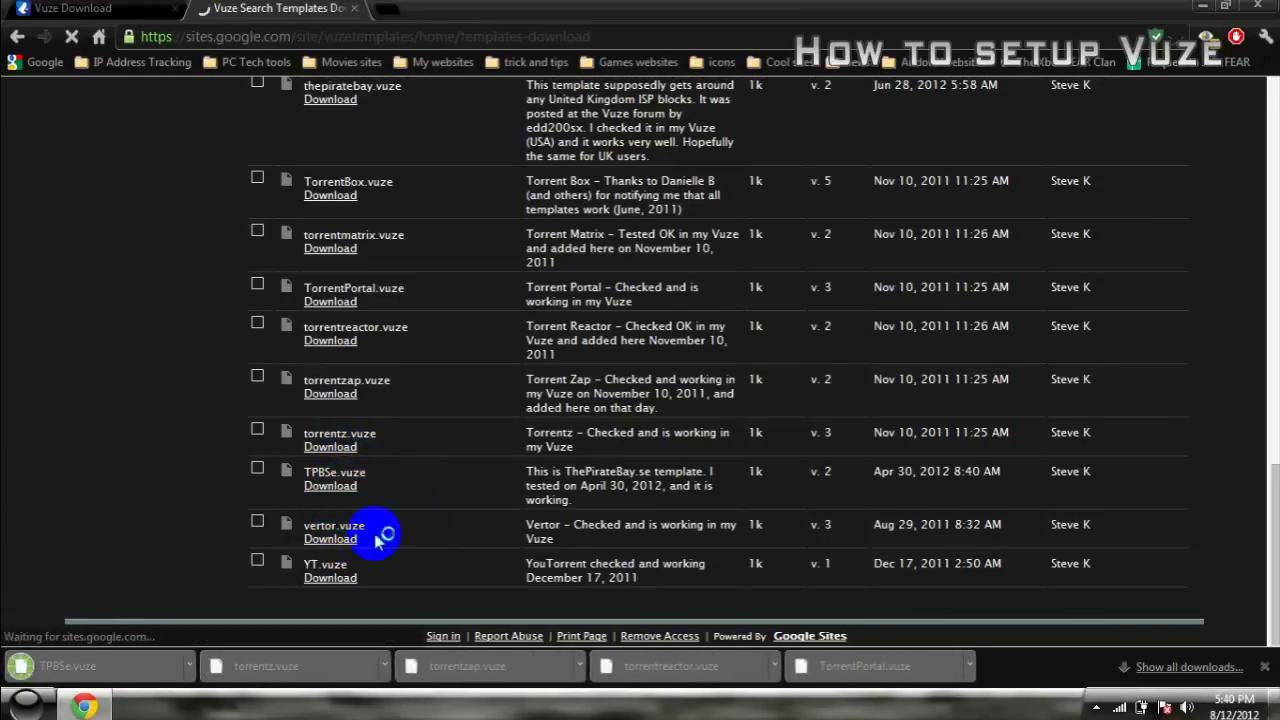
{"action": "left_click", "coordinate": [345, 580]}
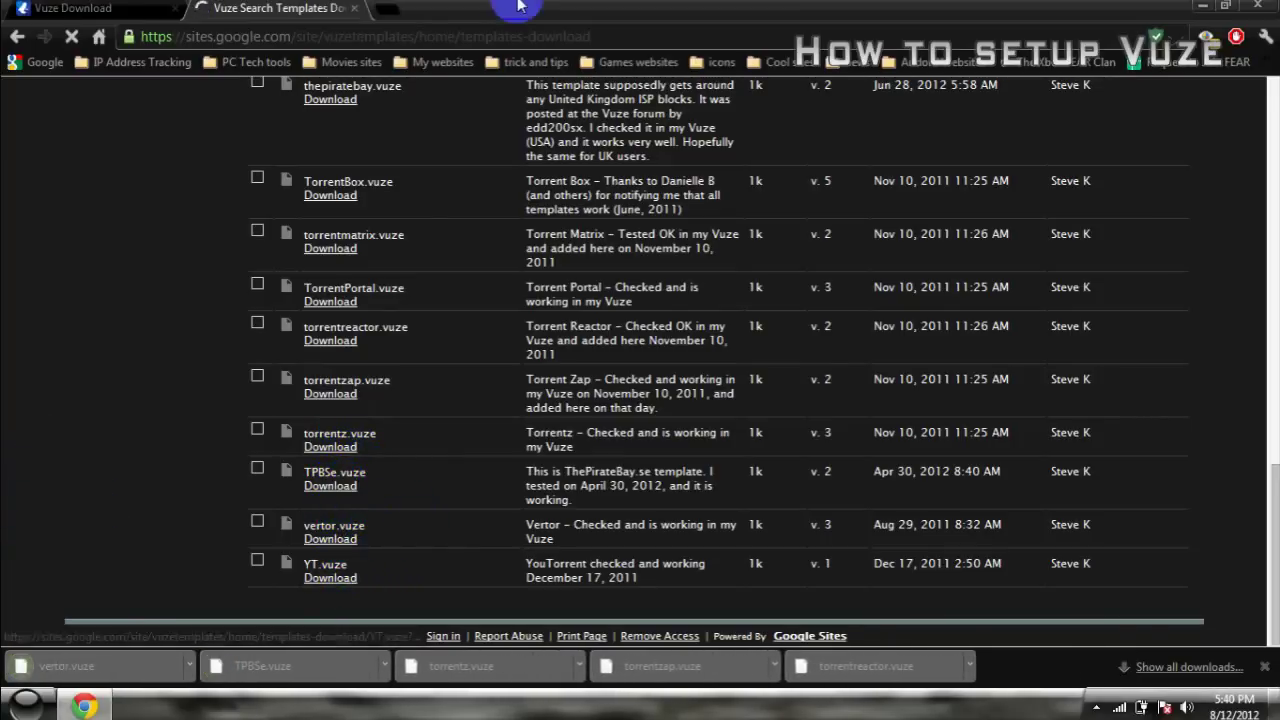
- Dock the browser window to half the screen so the desktop icons show beside it, and open the list of downloads
{"action": "left_click", "coordinate": [390, 10]}
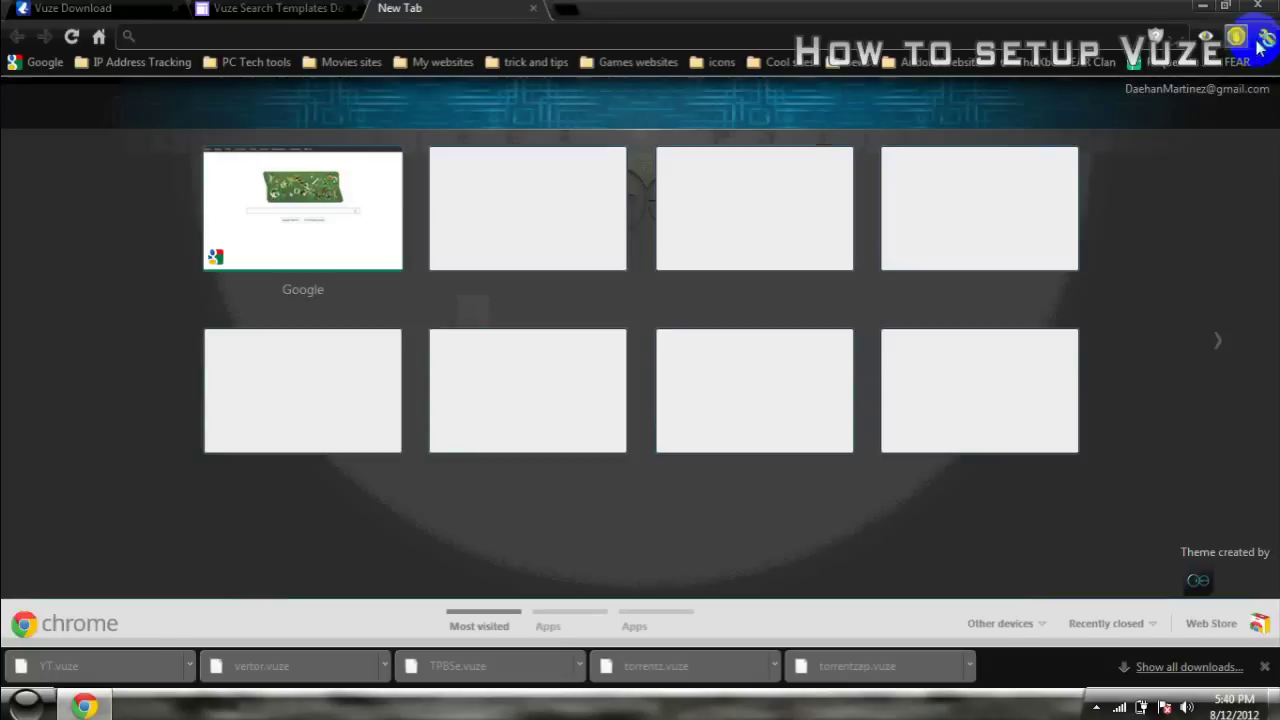
{"action": "left_click", "coordinate": [1265, 36]}
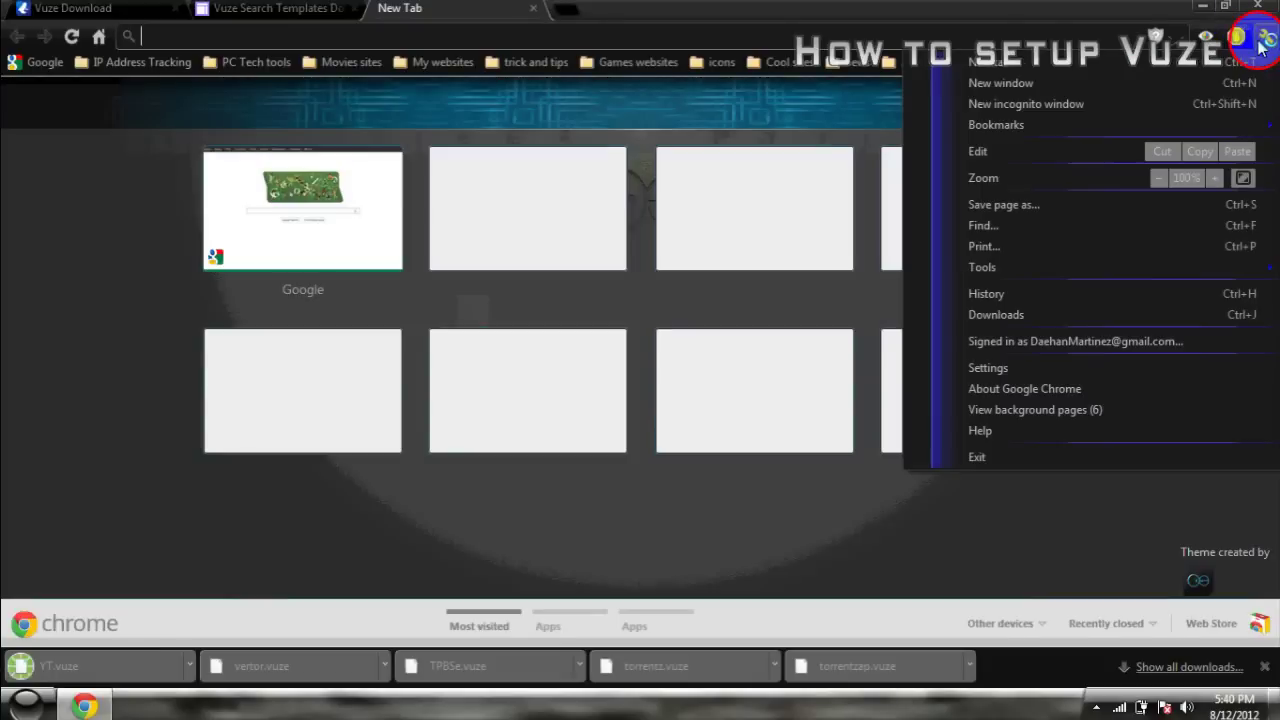
{"action": "left_click", "coordinate": [1009, 294]}
{"action": "key", "text": "super+Right"}
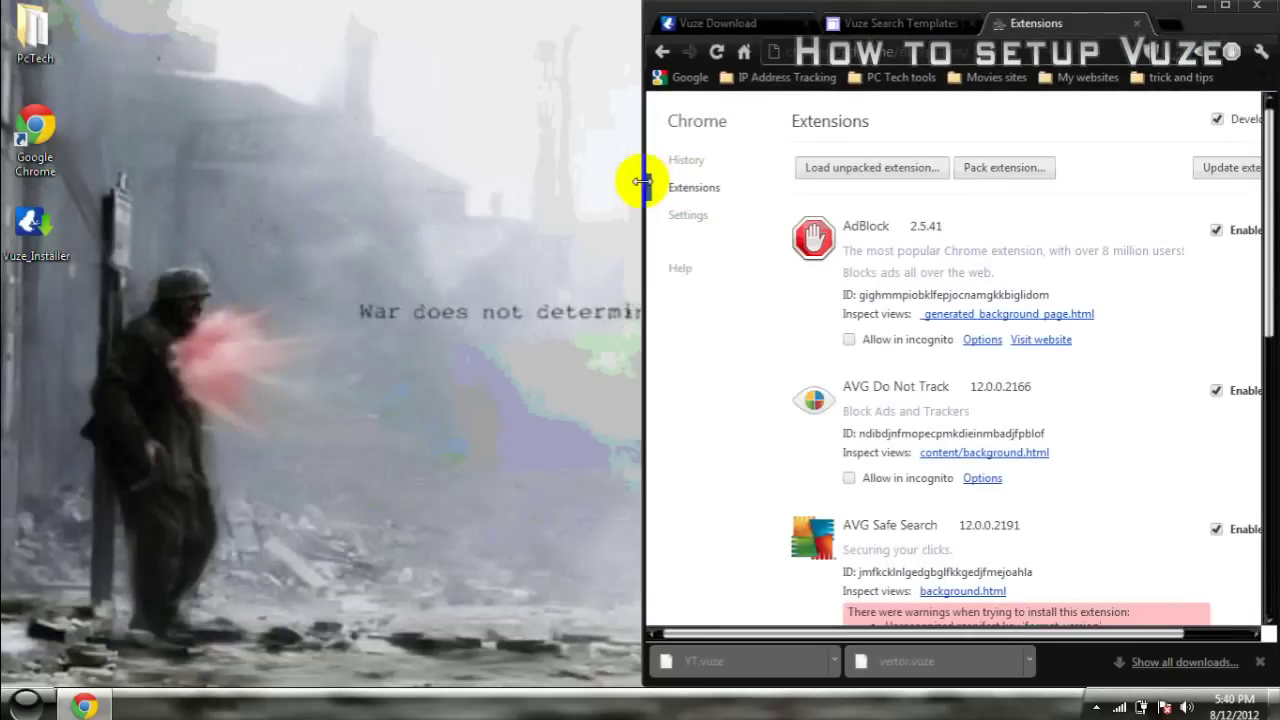
{"action": "left_click", "coordinate": [1262, 48]}
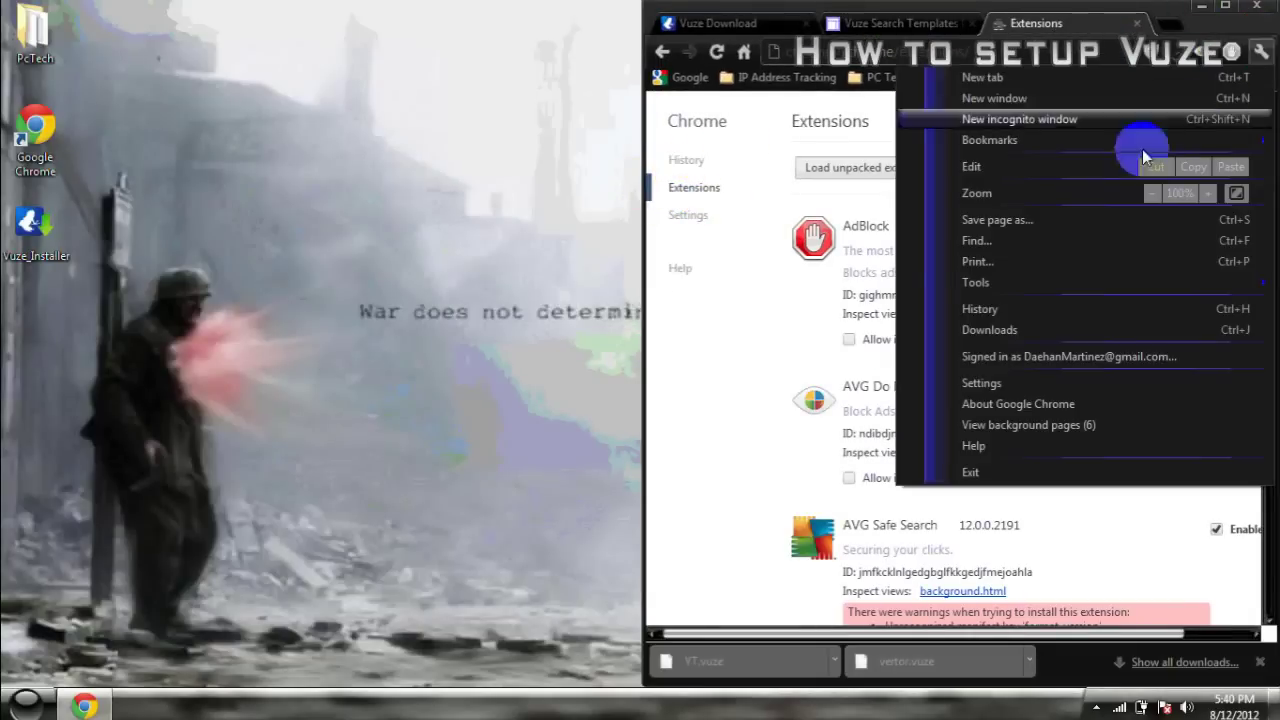
{"action": "left_click", "coordinate": [1022, 327]}
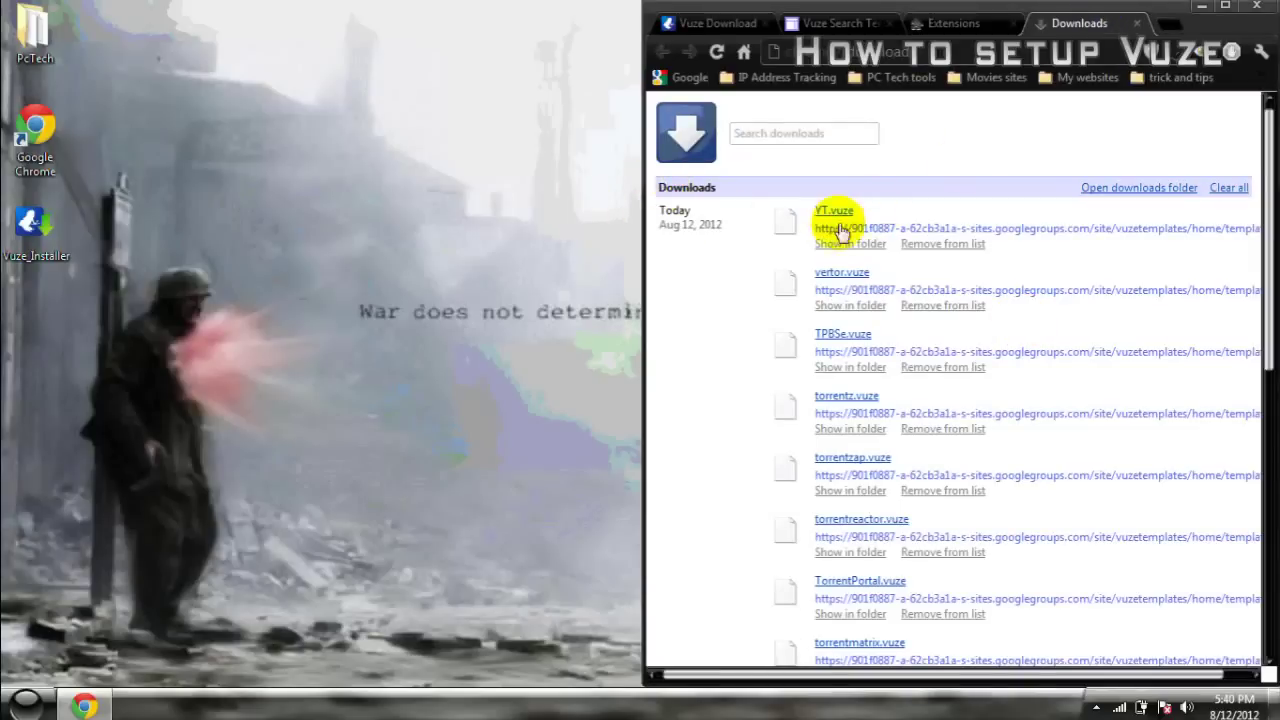
- Copy the YT, vertor, TPBSe, torrentz, torrentzap and torrentreactor templates from the downloads list to the desktop, skipping any duplicate copy
{"action": "left_click_drag", "start_coordinate": [834, 213], "coordinate": [314, 193]}
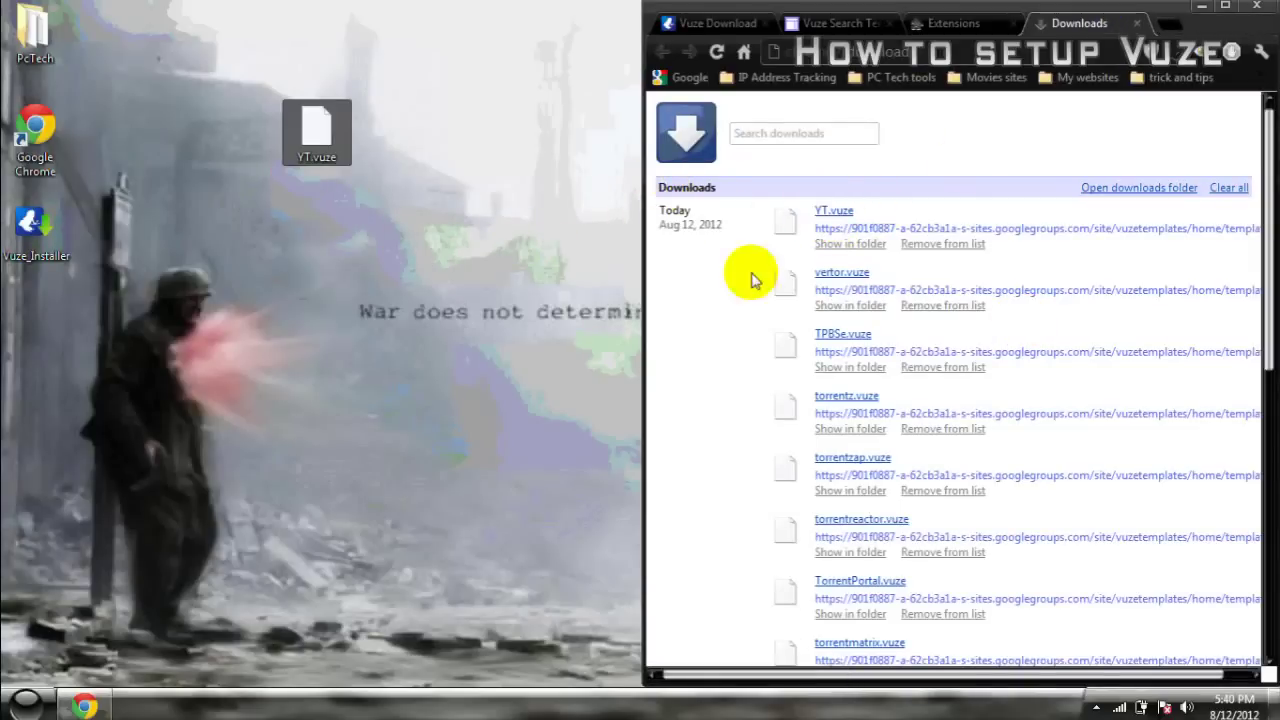
{"action": "left_click_drag", "start_coordinate": [842, 272], "coordinate": [392, 118]}
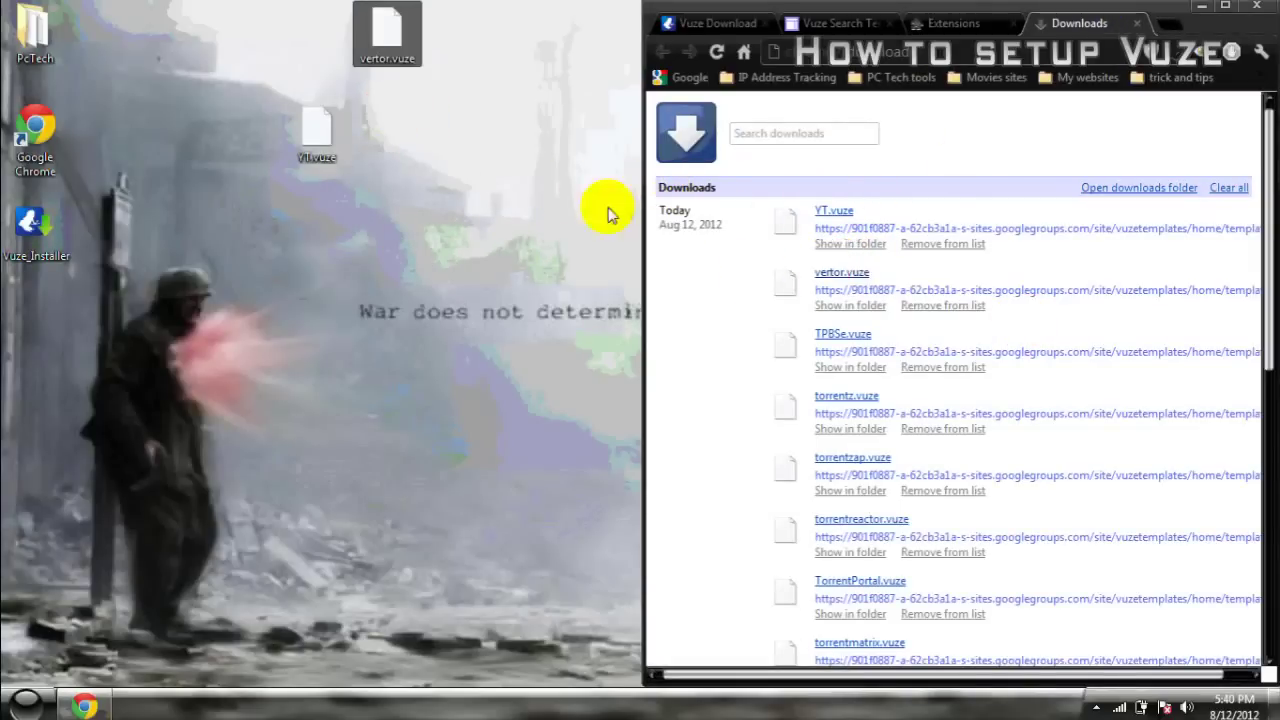
{"action": "left_click_drag", "start_coordinate": [836, 347], "coordinate": [436, 140]}
{"action": "left_click_drag", "start_coordinate": [857, 408], "coordinate": [457, 134]}
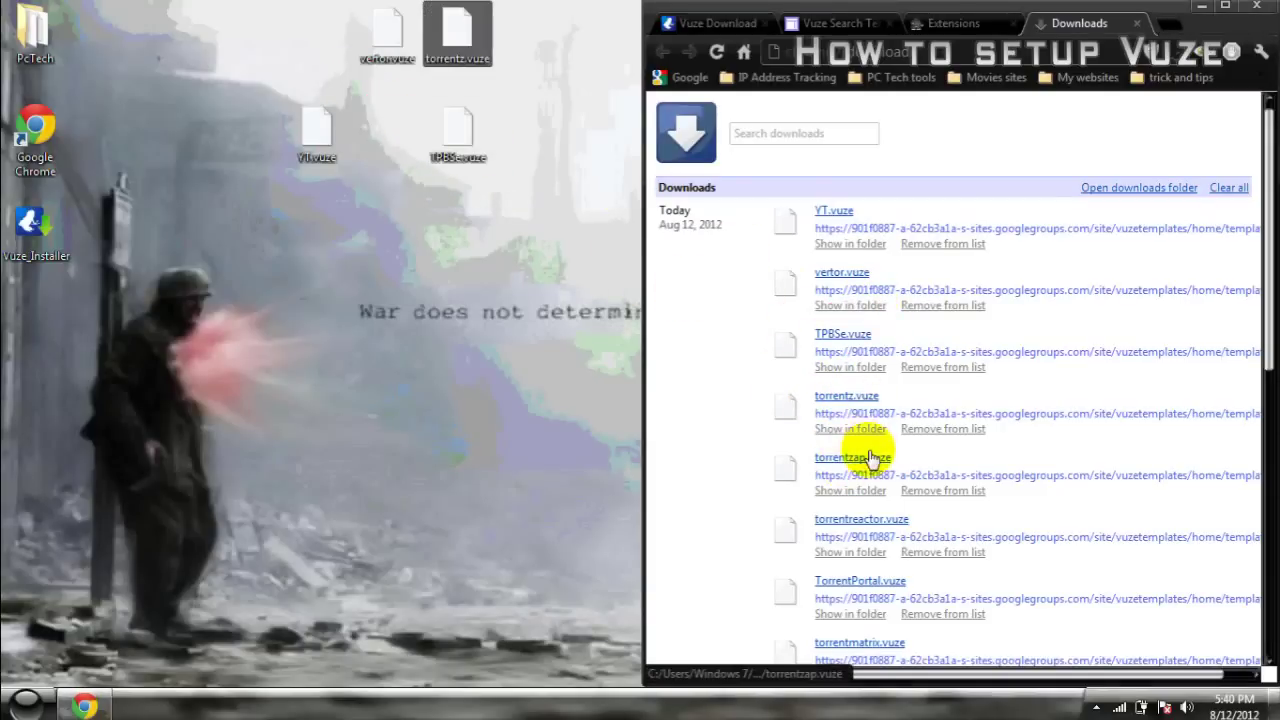
{"action": "left_click_drag", "start_coordinate": [870, 465], "coordinate": [382, 124]}
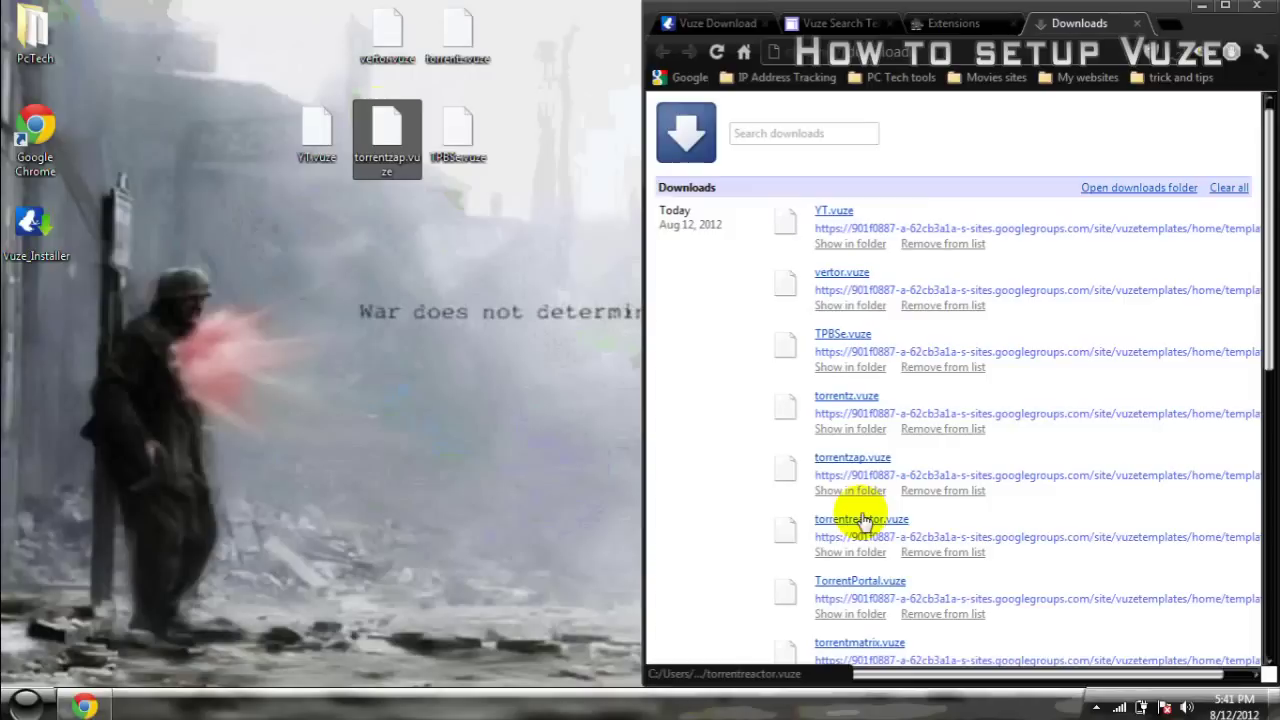
{"action": "left_click_drag", "start_coordinate": [862, 520], "coordinate": [316, 45]}
{"action": "left_click_drag", "start_coordinate": [866, 528], "coordinate": [331, 232]}
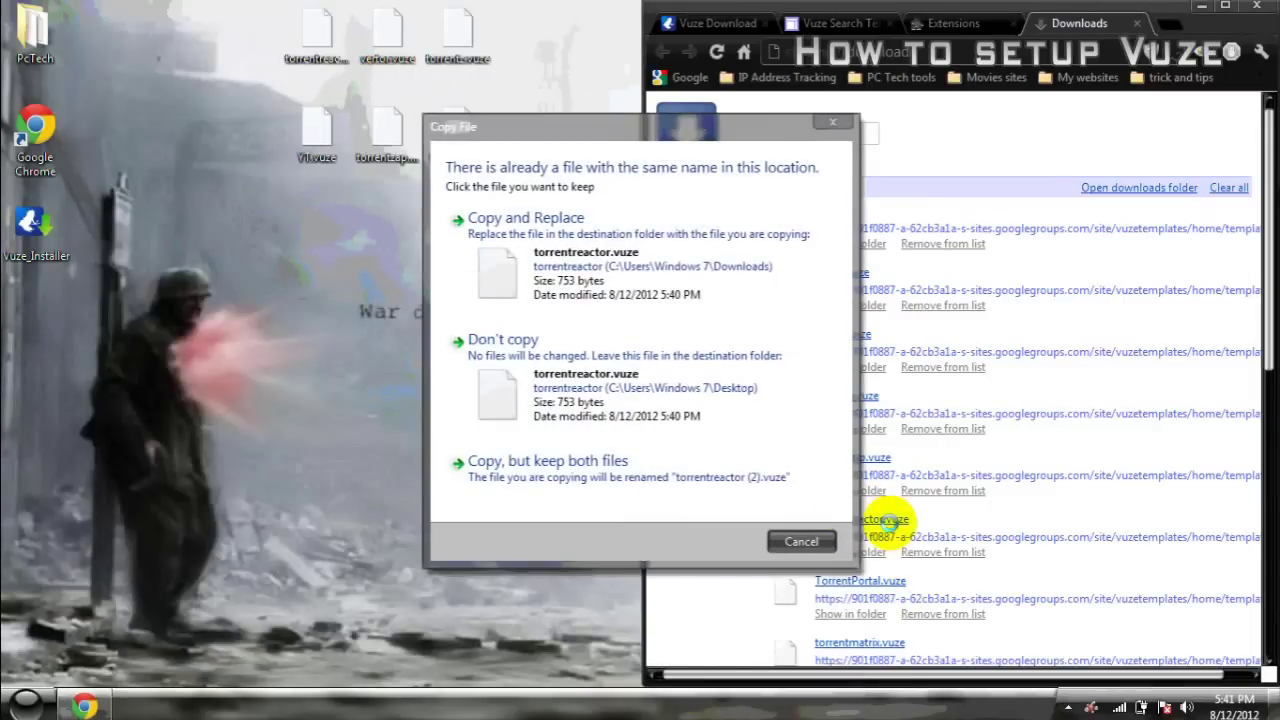
{"action": "left_click", "coordinate": [824, 548]}
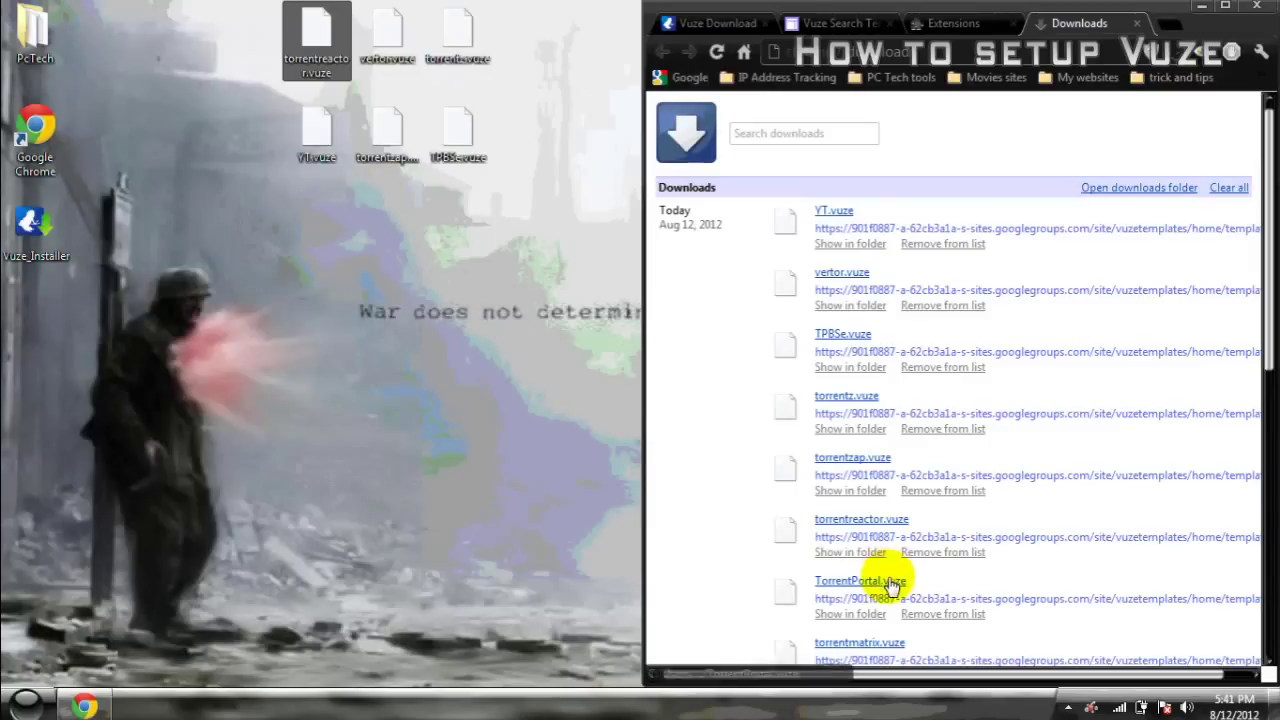
- Copy the TorrentPortal, TorrentBox, Podtropolis, KAT and isoHunt_json templates from the downloads list to the desktop, skipping any duplicate copy
{"action": "left_click_drag", "start_coordinate": [893, 586], "coordinate": [451, 149]}
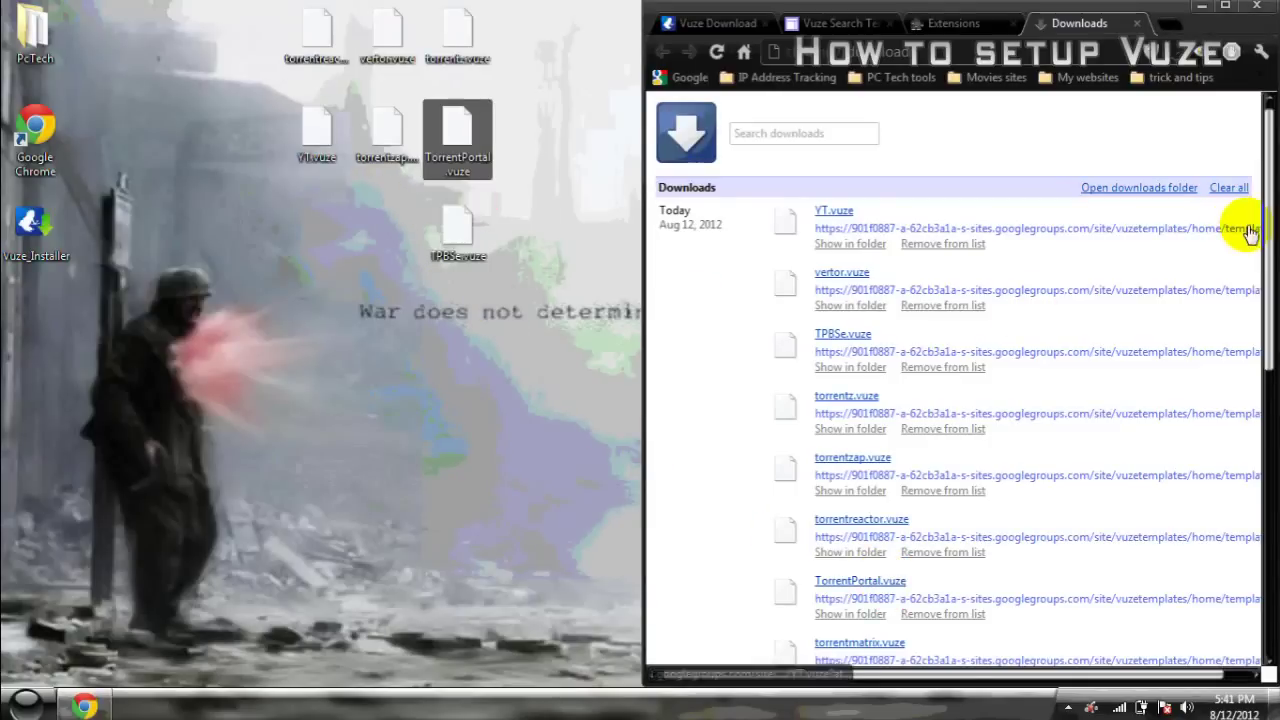
{"action": "left_click_drag", "start_coordinate": [1266, 232], "coordinate": [1266, 366]}
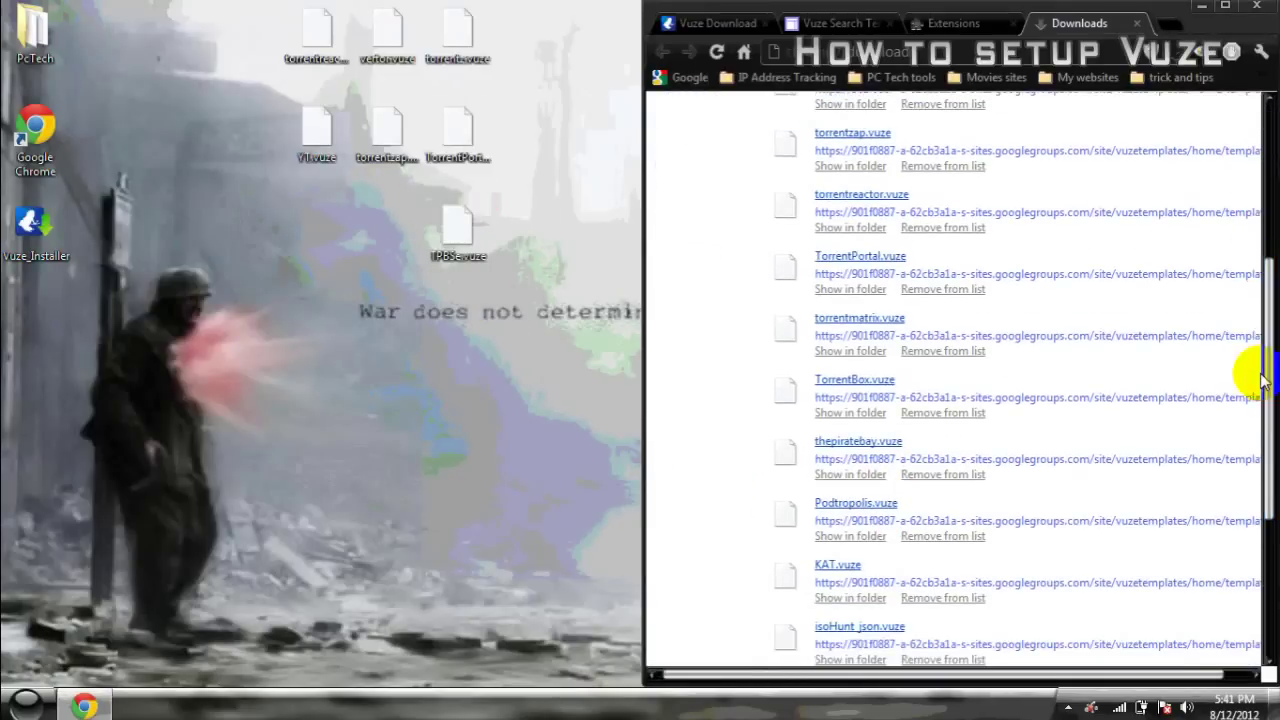
{"action": "left_click_drag", "start_coordinate": [851, 257], "coordinate": [409, 206]}
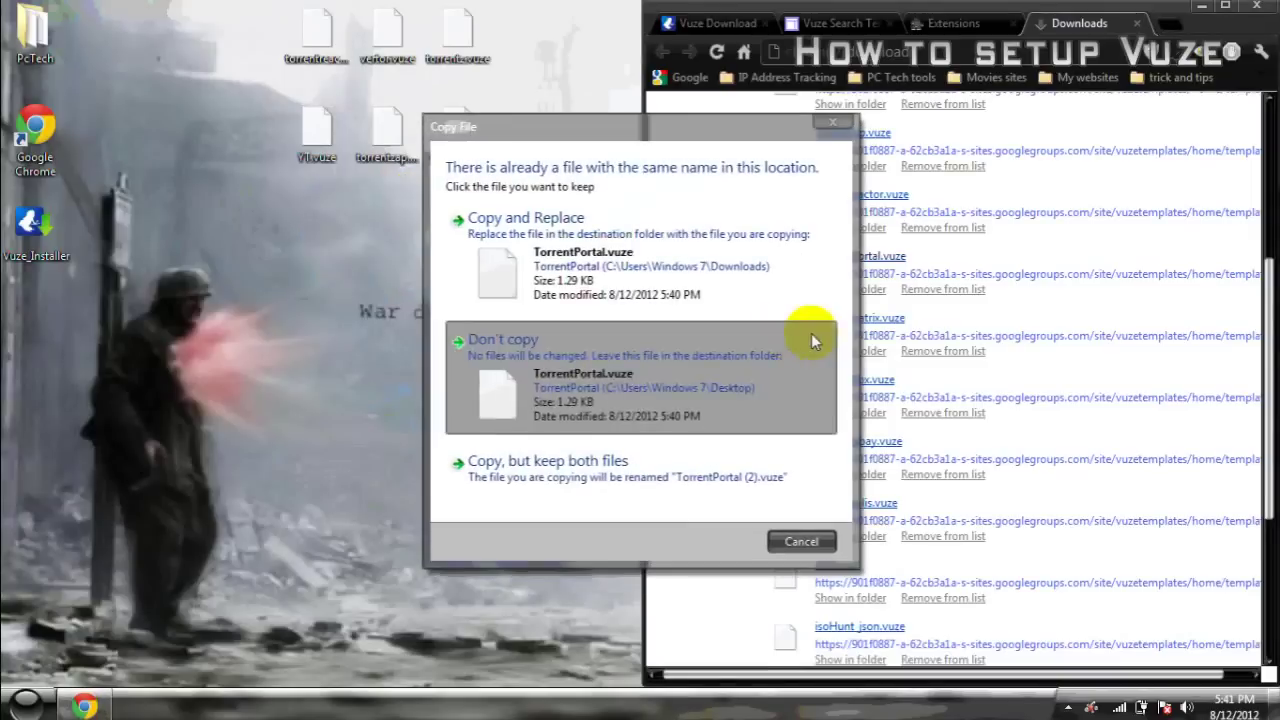
{"action": "left_click", "coordinate": [805, 538]}
{"action": "left_click_drag", "start_coordinate": [860, 379], "coordinate": [395, 228]}
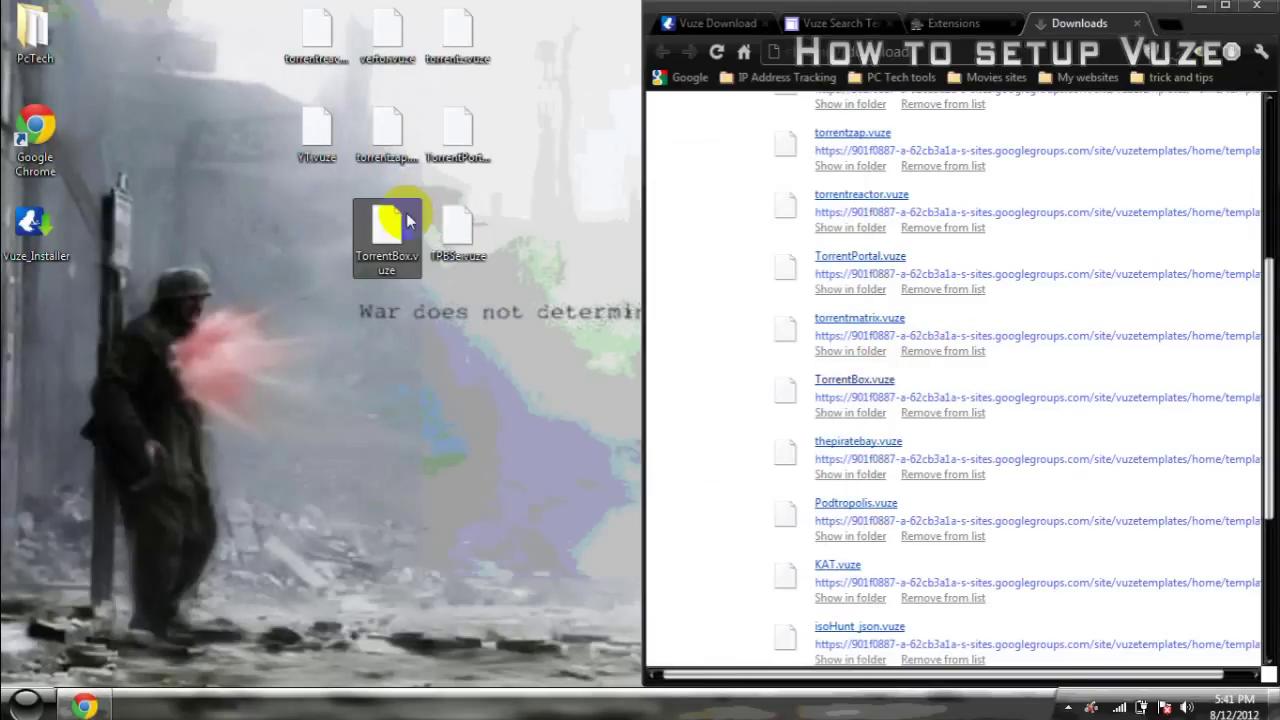
{"action": "left_click_drag", "start_coordinate": [866, 512], "coordinate": [323, 200]}
{"action": "left_click_drag", "start_coordinate": [846, 571], "coordinate": [323, 322]}
{"action": "left_click_drag", "start_coordinate": [868, 630], "coordinate": [409, 316]}
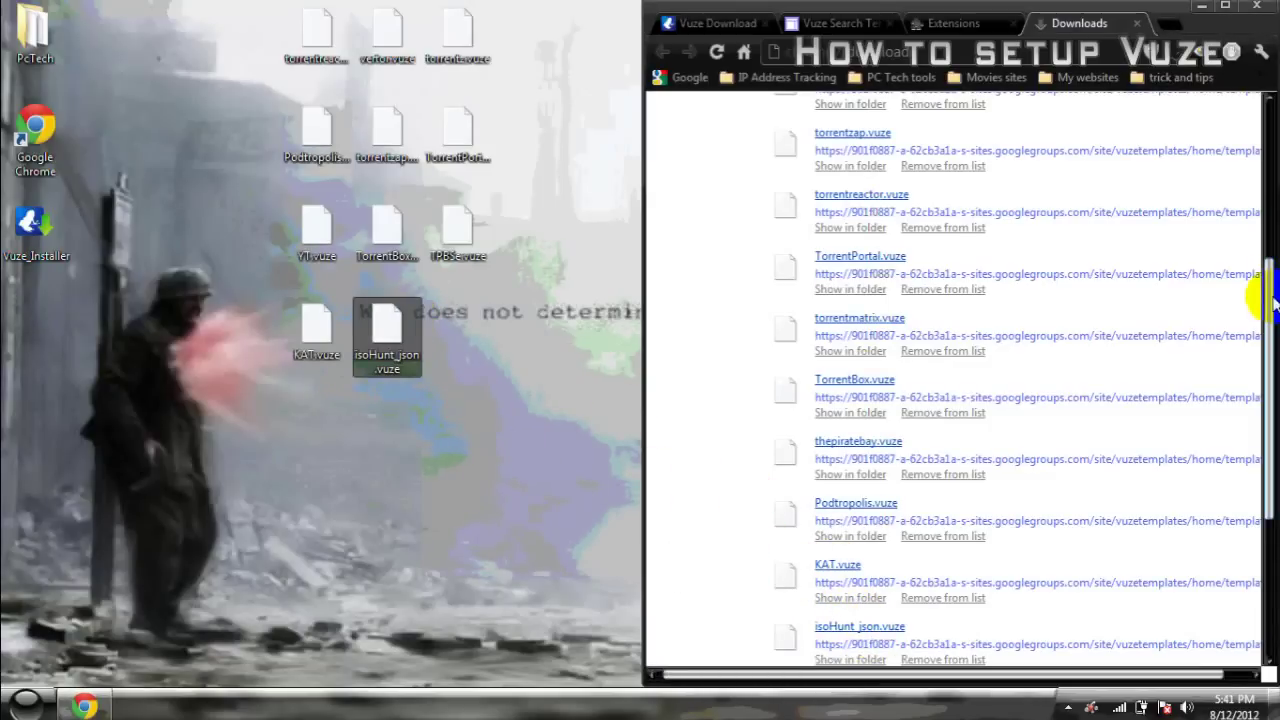
- Copy the extratorrent, BTscene and BitSnoop templates to the desktop and check the end of the downloads list
{"action": "left_click_drag", "start_coordinate": [1262, 290], "coordinate": [1257, 386]}
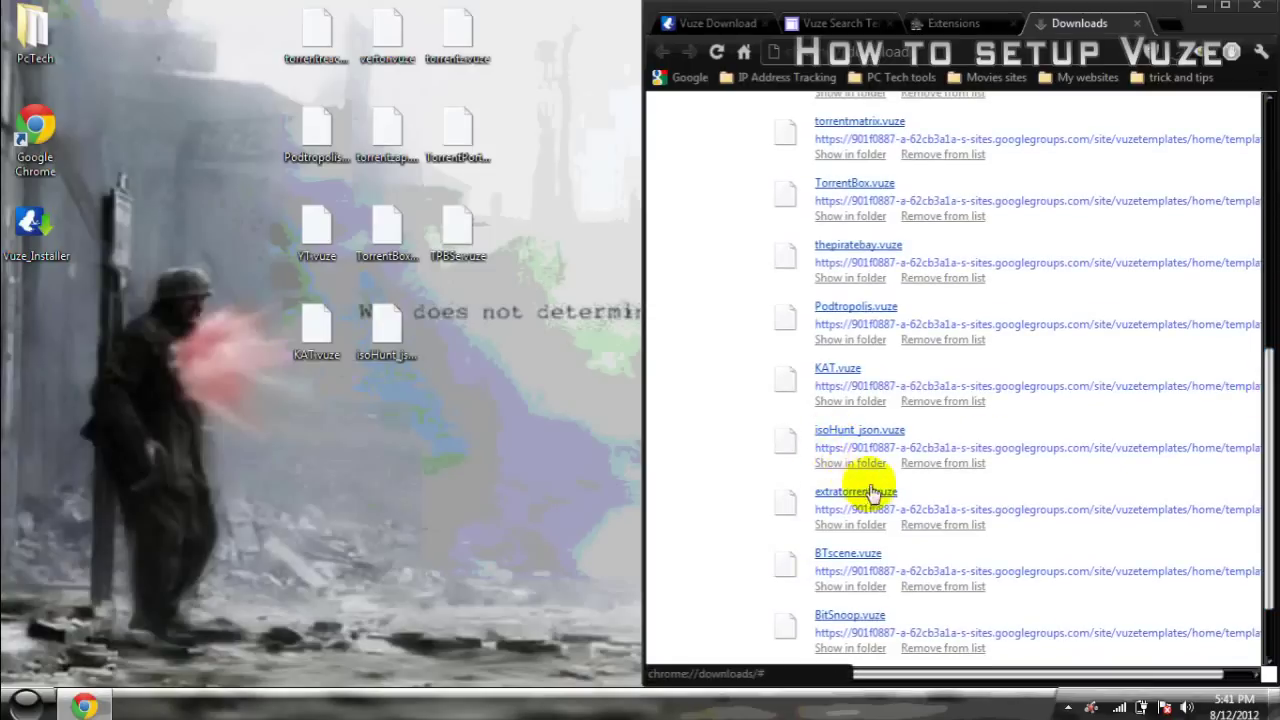
{"action": "left_click_drag", "start_coordinate": [870, 492], "coordinate": [460, 250]}
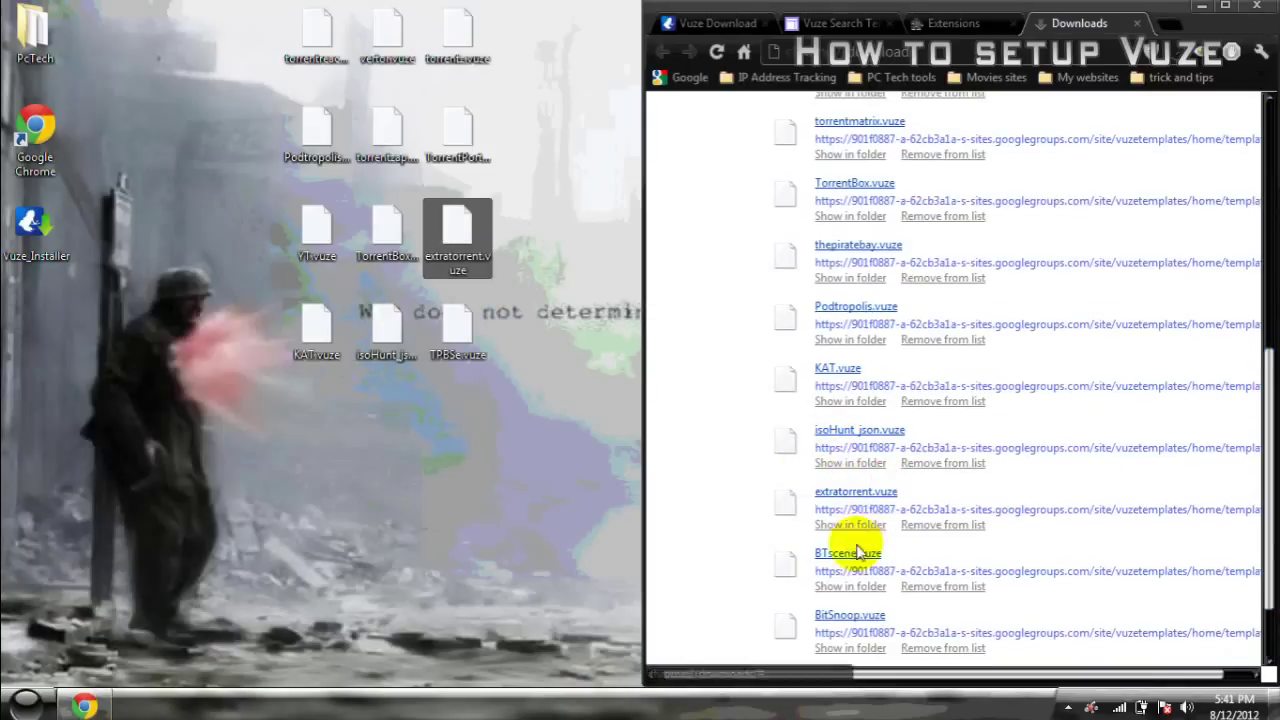
{"action": "left_click_drag", "start_coordinate": [852, 556], "coordinate": [458, 445]}
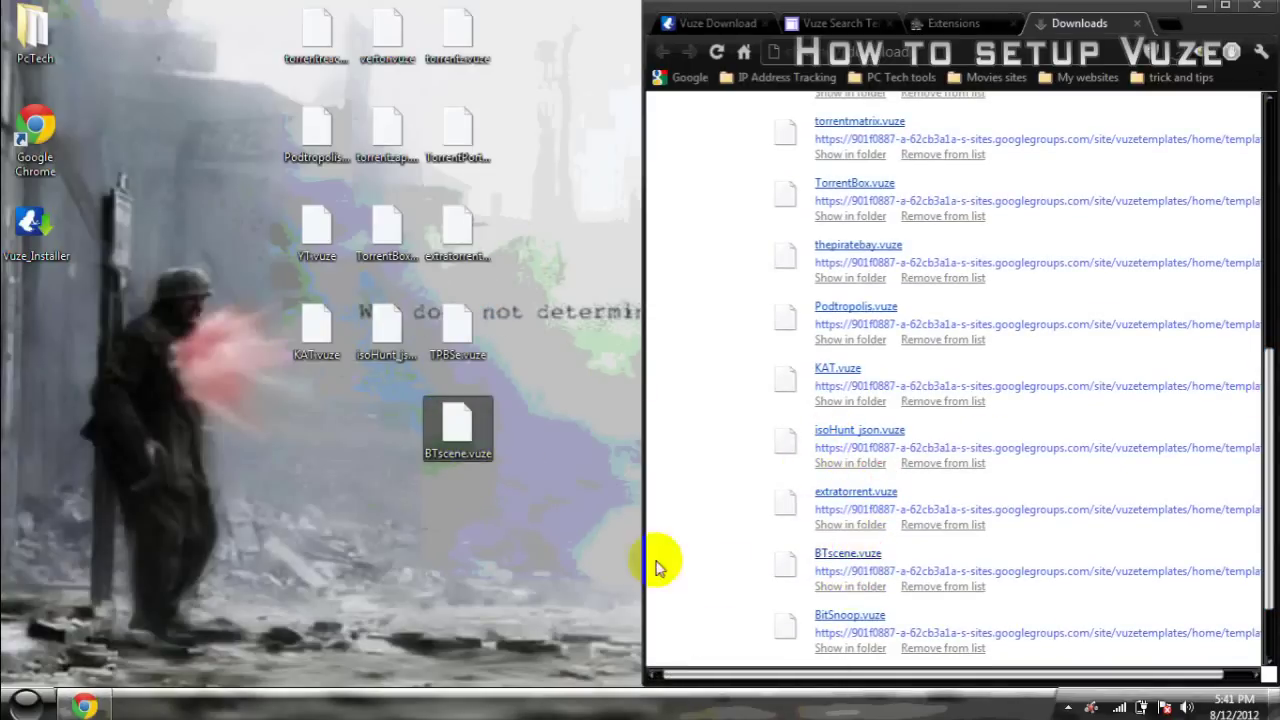
{"action": "left_click_drag", "start_coordinate": [836, 615], "coordinate": [390, 425]}
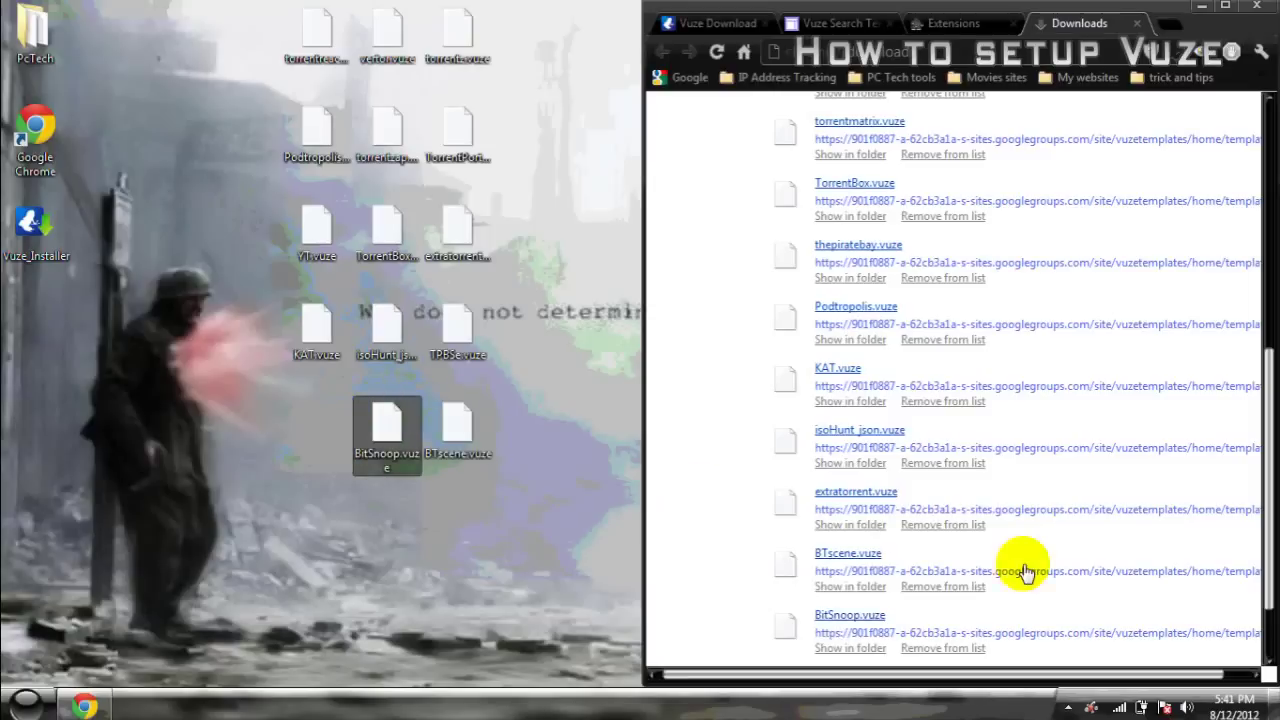
{"action": "left_click", "coordinate": [1257, 534]}
{"action": "scroll", "coordinate": [1251, 600], "scroll_direction": "down", "scroll_amount": 1}
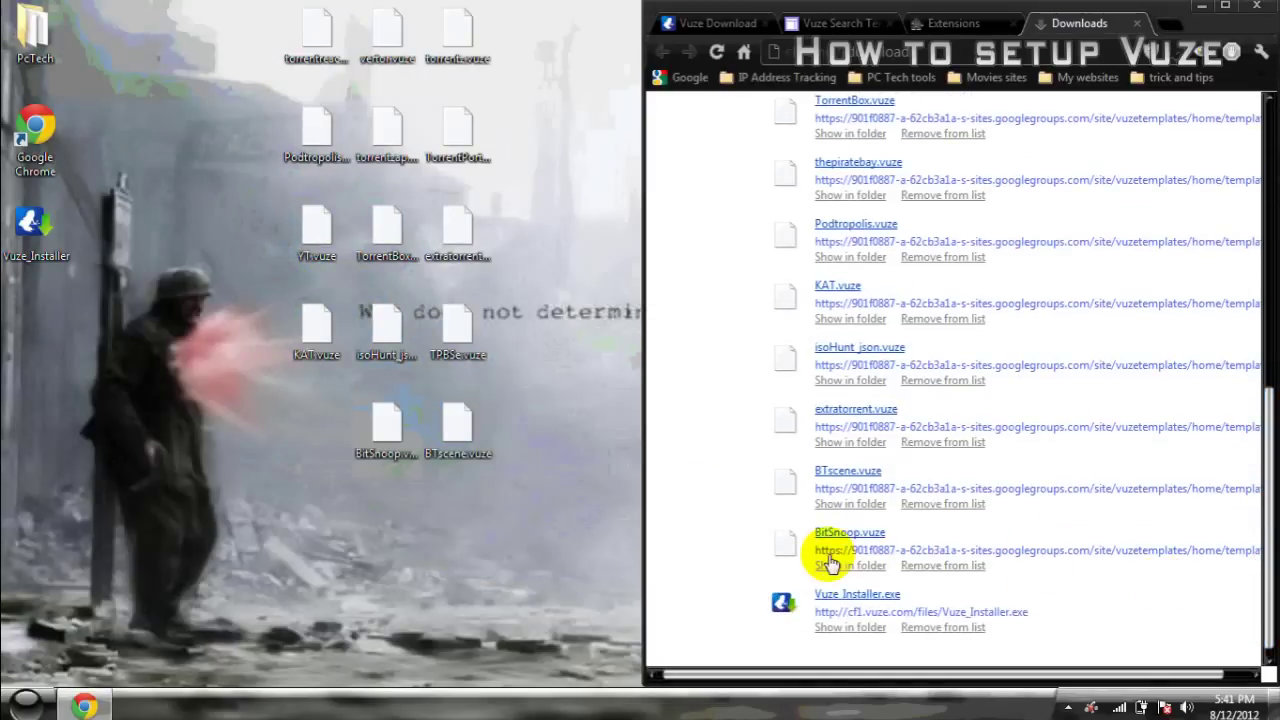
- Minimize the browser and run Vuze_Installer from the desktop, approving the security warning
{"action": "left_click", "coordinate": [1201, 5]}
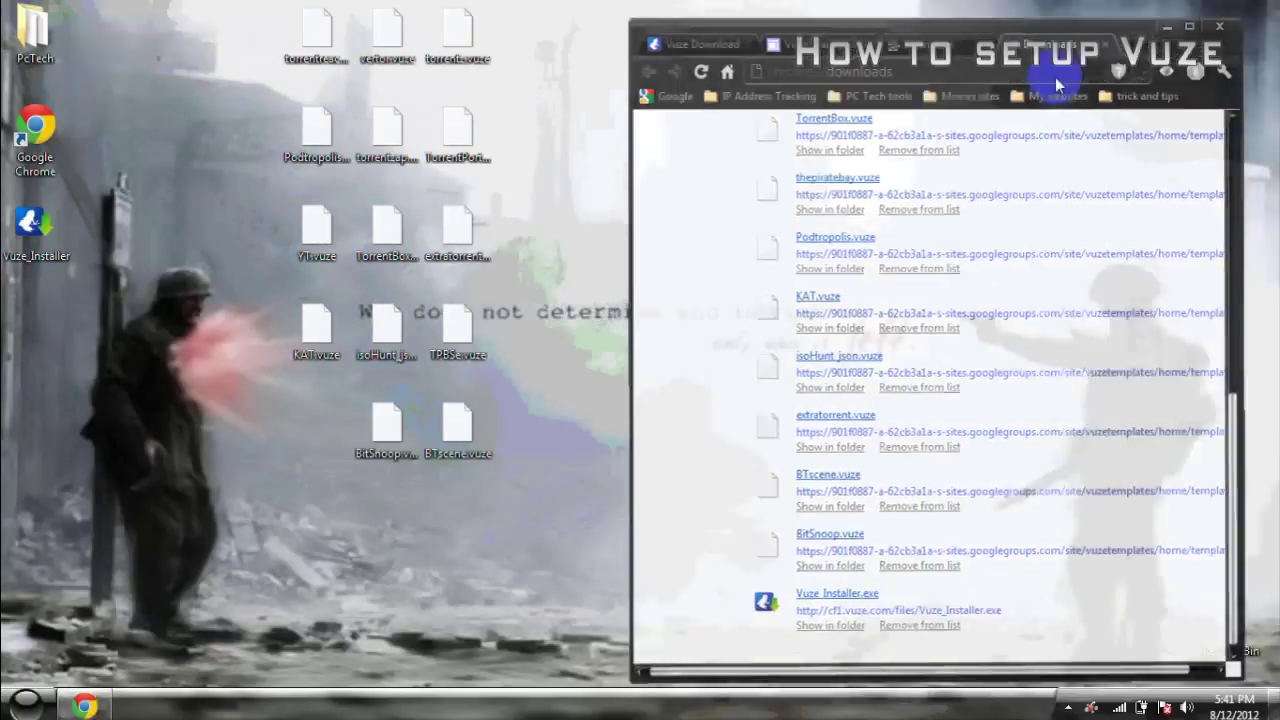
{"action": "left_click_drag", "start_coordinate": [570, 438], "coordinate": [795, 708]}
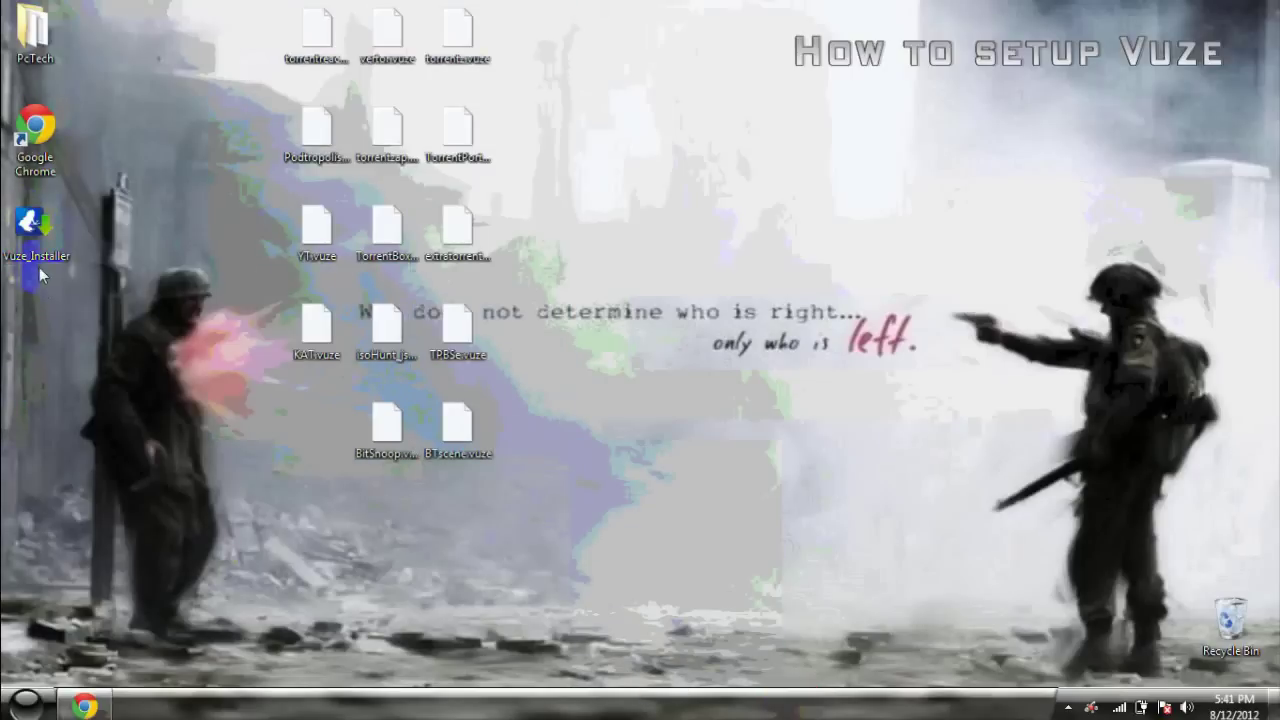
{"action": "double_click", "coordinate": [10, 215]}
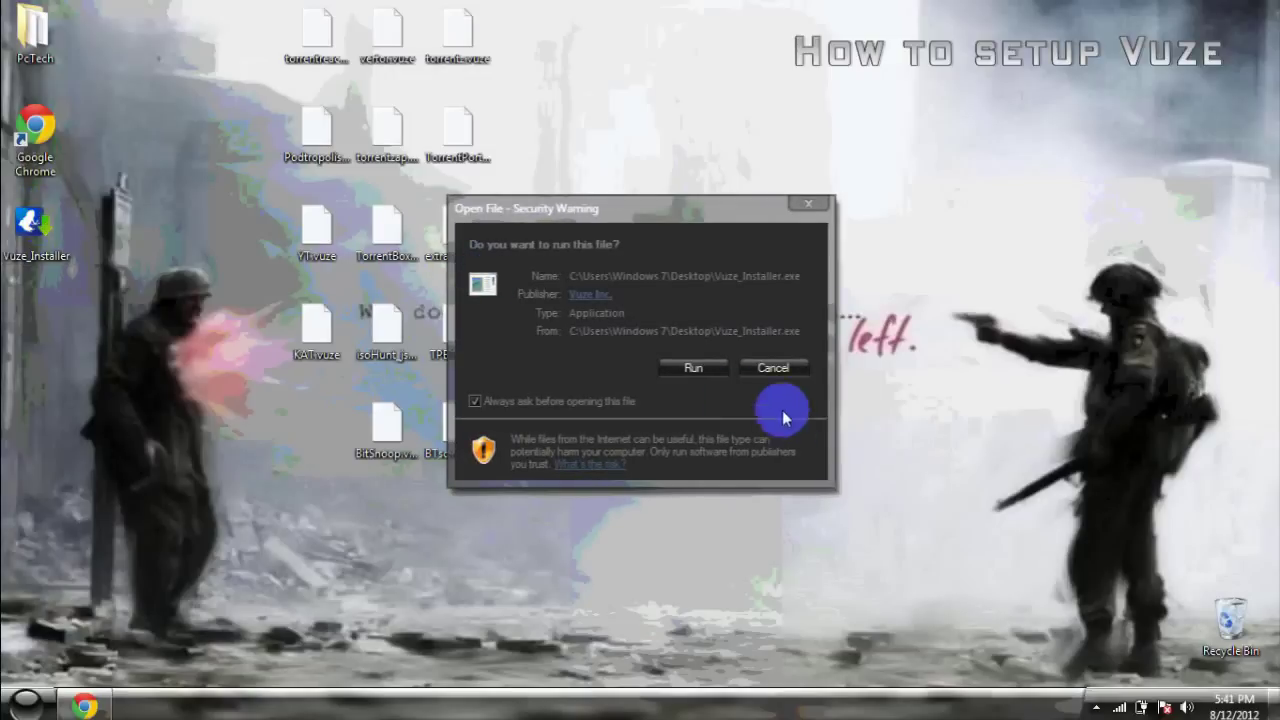
{"action": "left_click", "coordinate": [697, 368]}
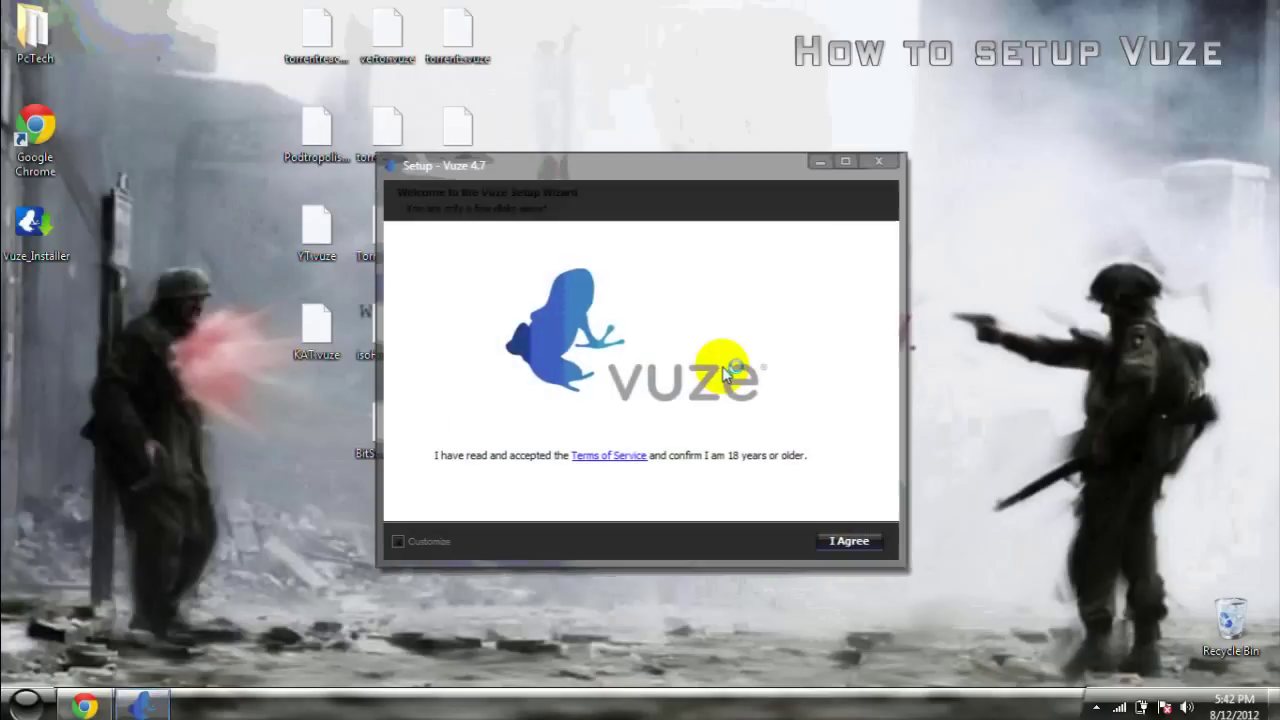
- Choose the customized Vuze 4.7 setup, agree to the terms, and allow Vuze access to all networks in AVG Firewall
{"action": "left_click", "coordinate": [400, 541]}
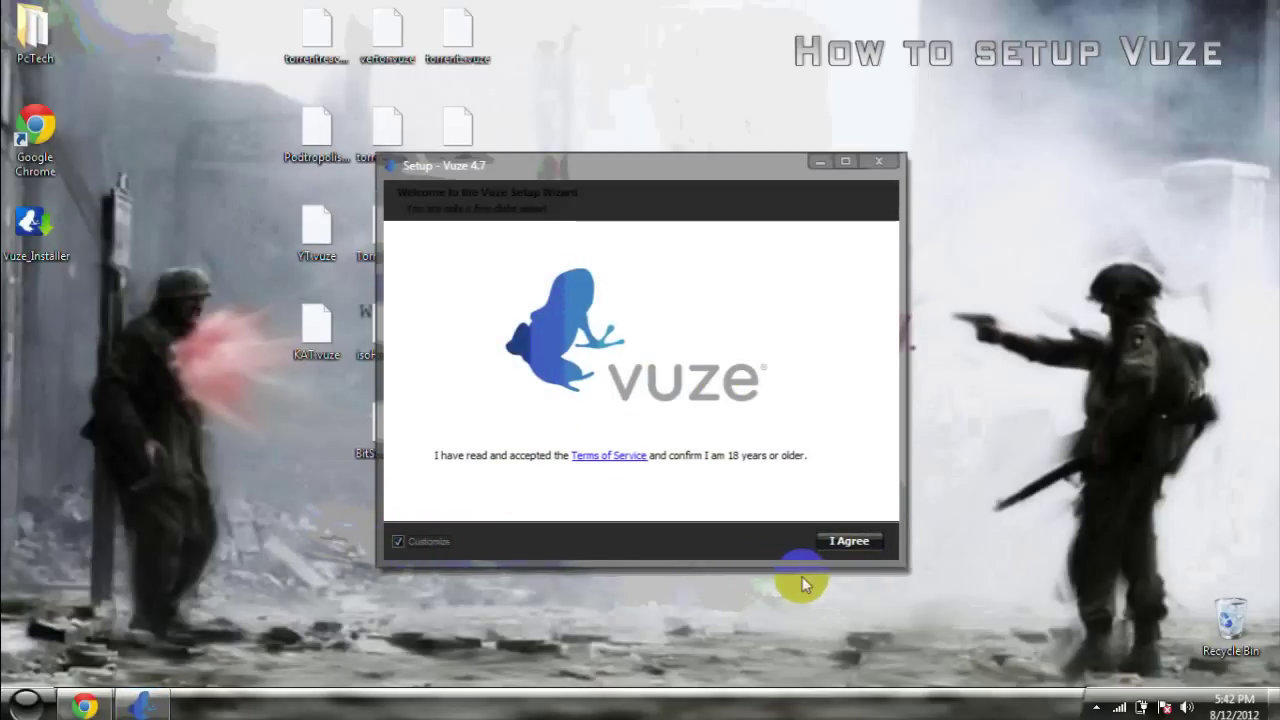
{"action": "left_click", "coordinate": [849, 541]}
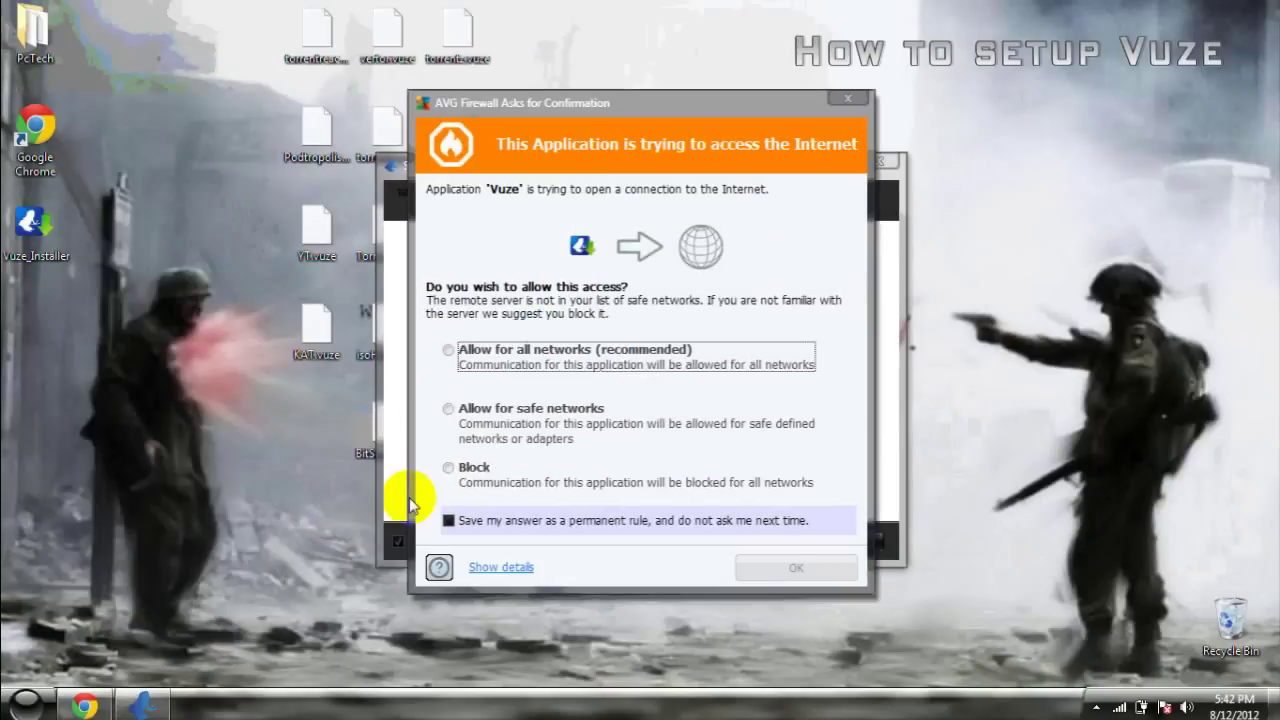
{"action": "left_click", "coordinate": [498, 361]}
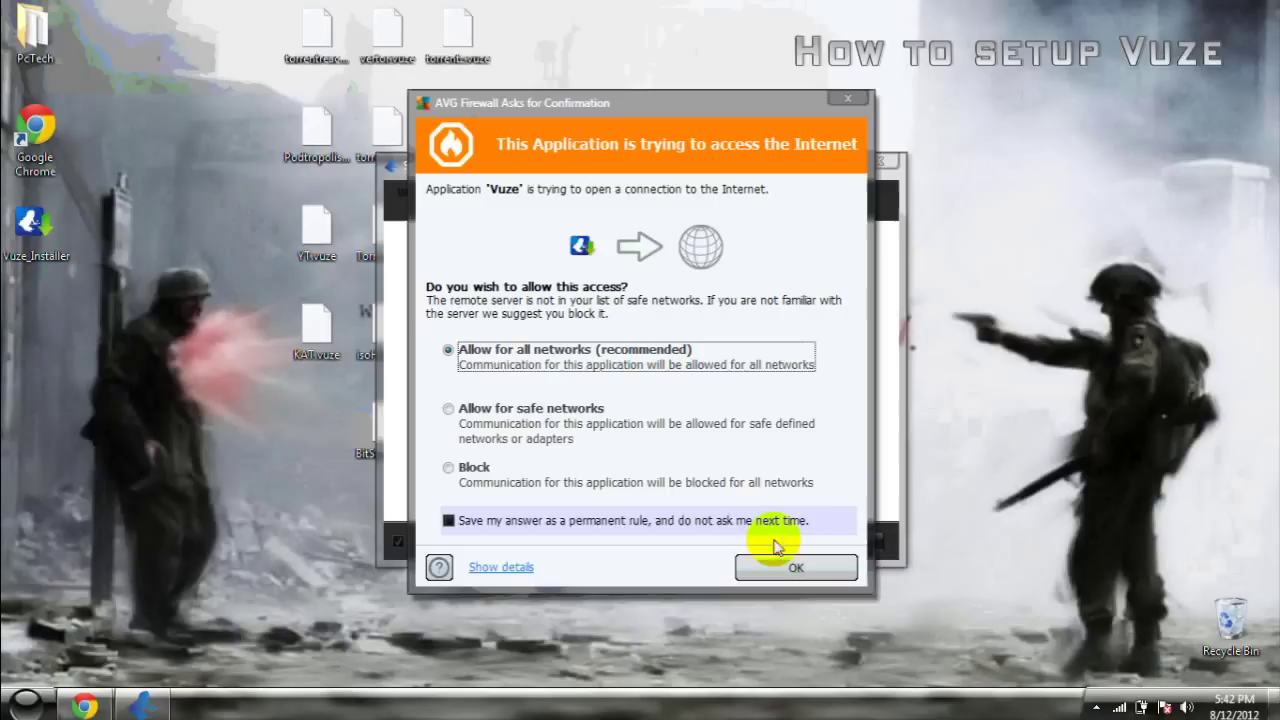
{"action": "left_click", "coordinate": [791, 563]}
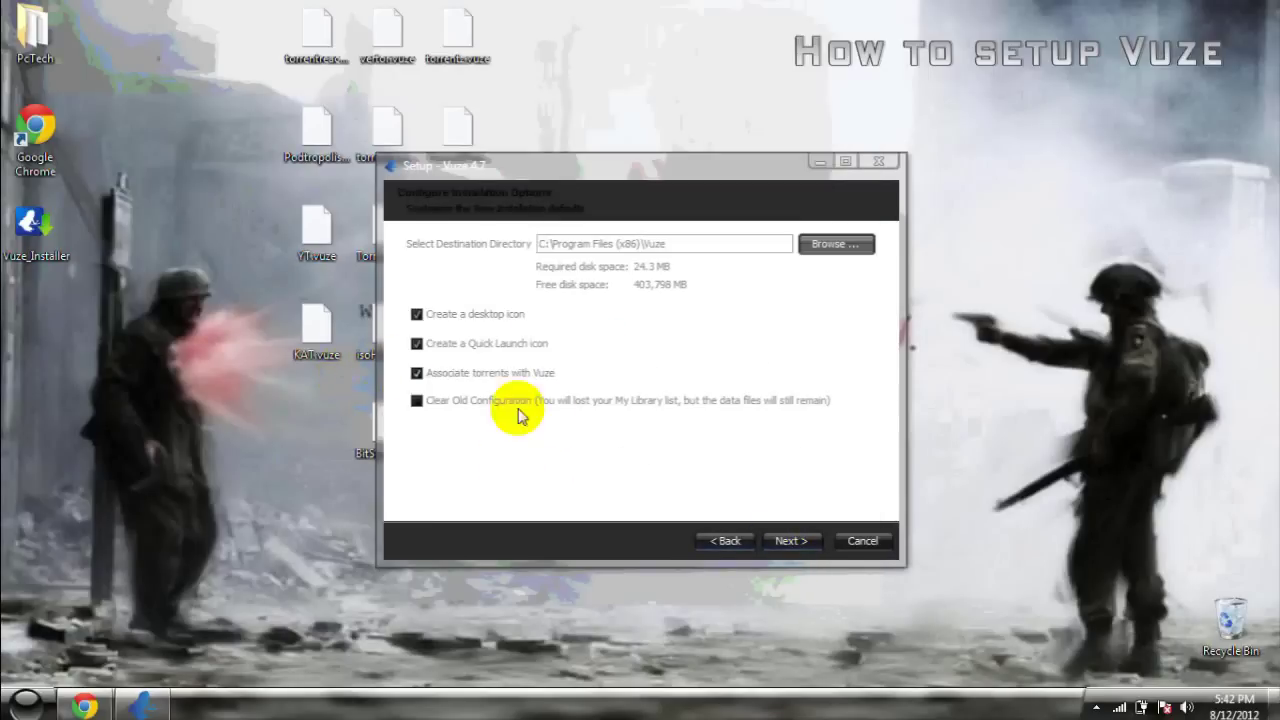
- Turn off the Quick Launch icon and the torrent association in the installation options, and continue the setup
{"action": "left_click", "coordinate": [416, 343]}
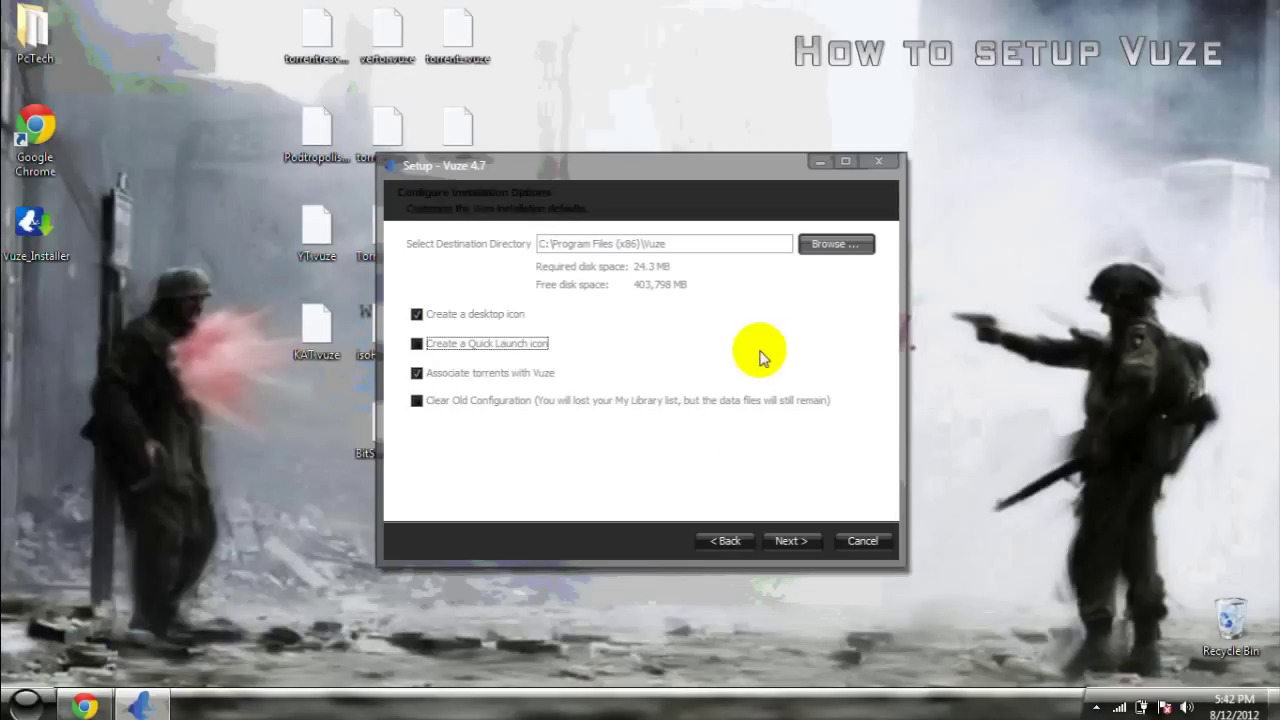
{"action": "left_click", "coordinate": [496, 388]}
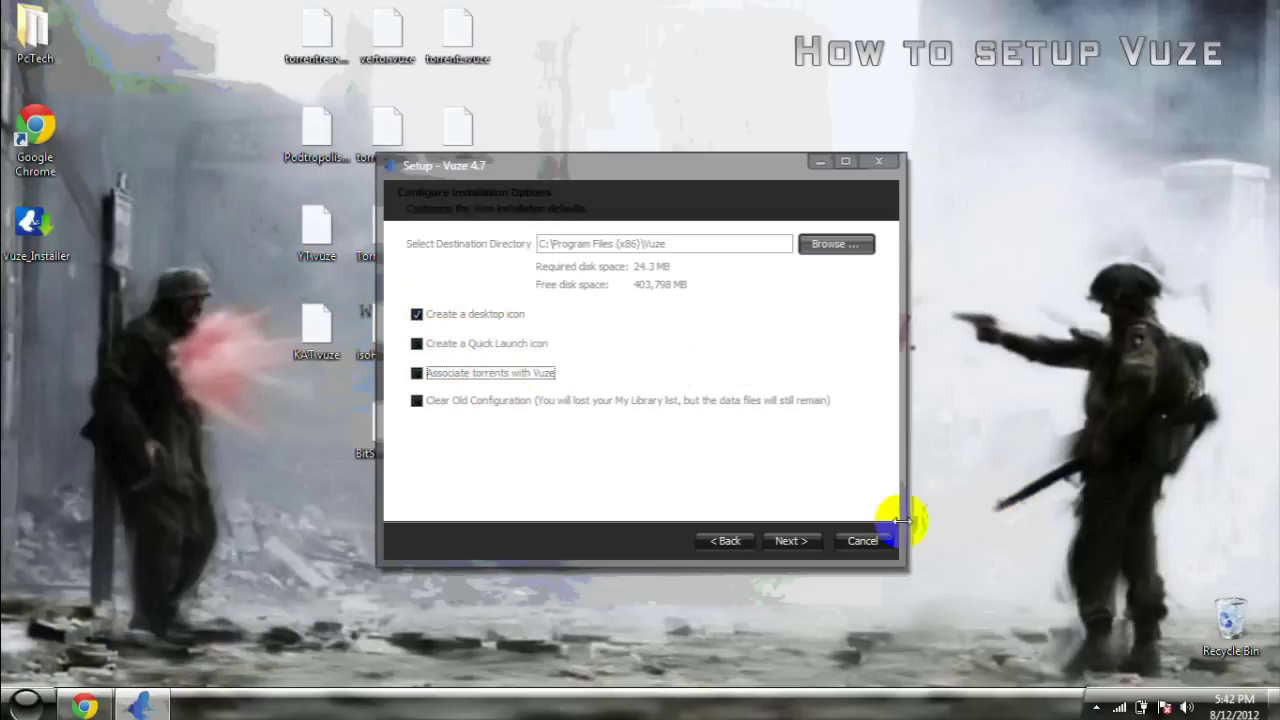
{"action": "left_click", "coordinate": [815, 543]}
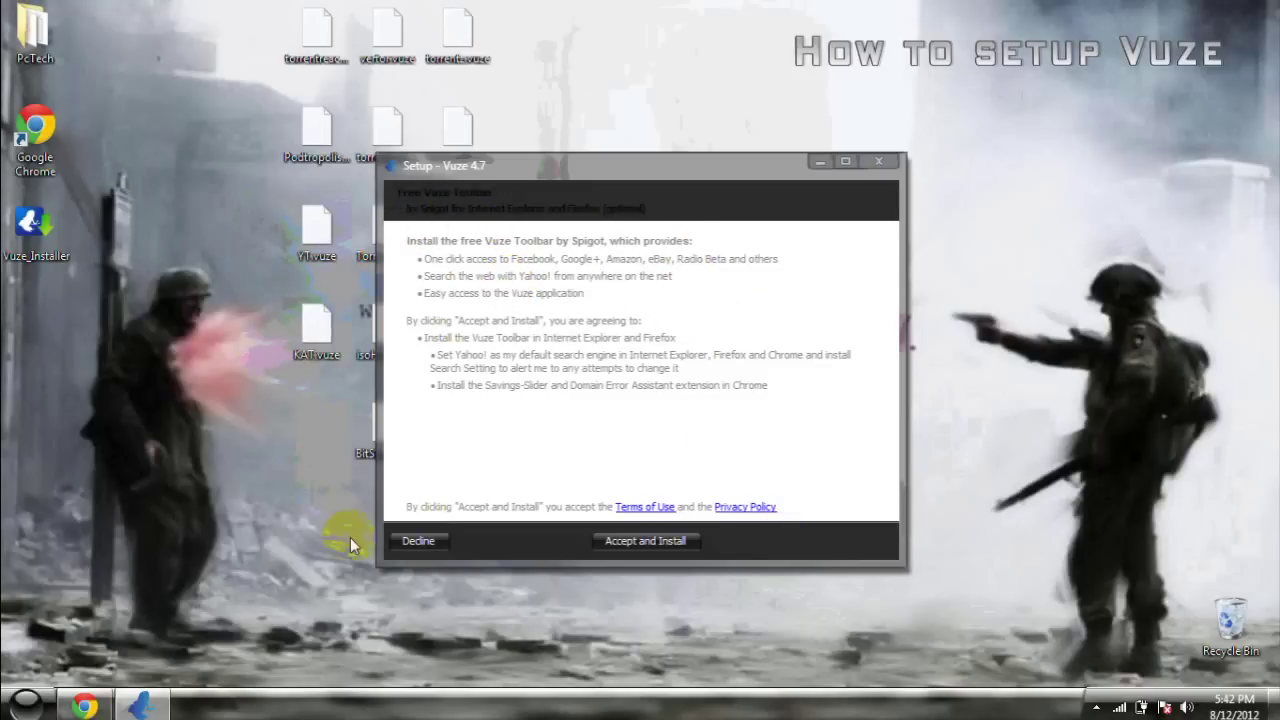
- Decline the free Vuze Toolbar and allow Vuze access to all networks in AVG Firewall
{"action": "left_click", "coordinate": [415, 552]}
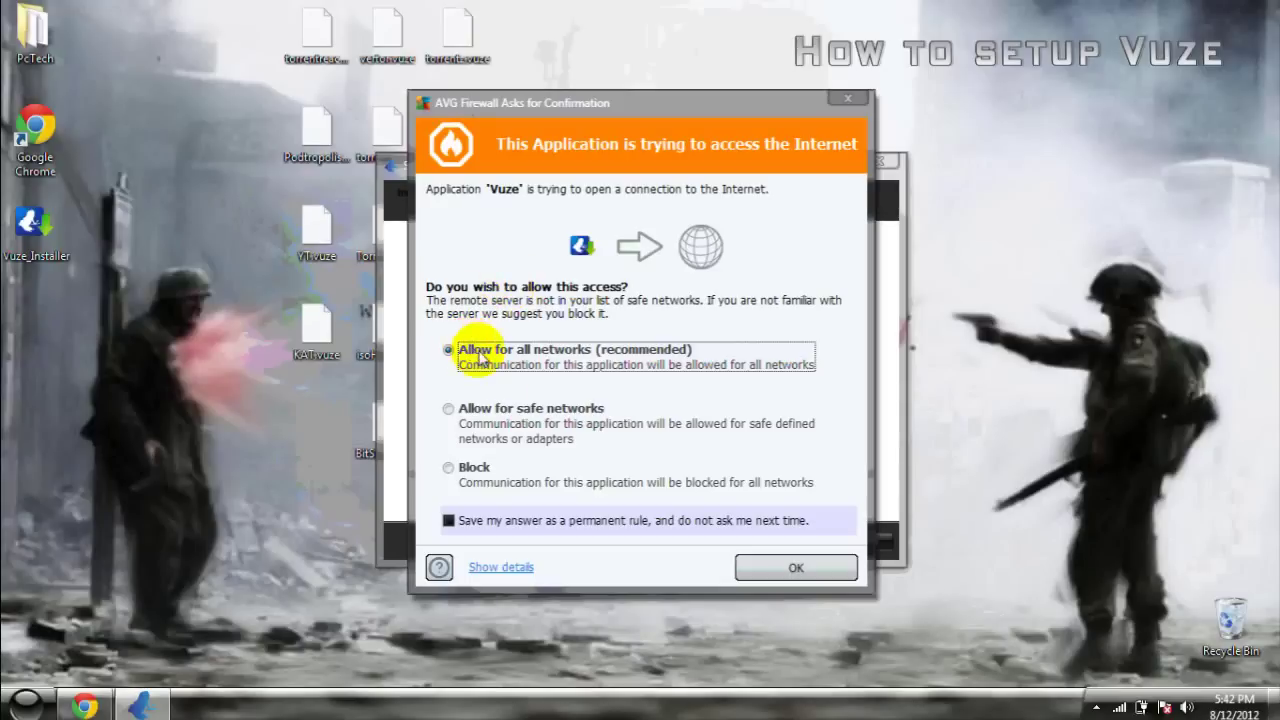
{"action": "left_click", "coordinate": [820, 567]}
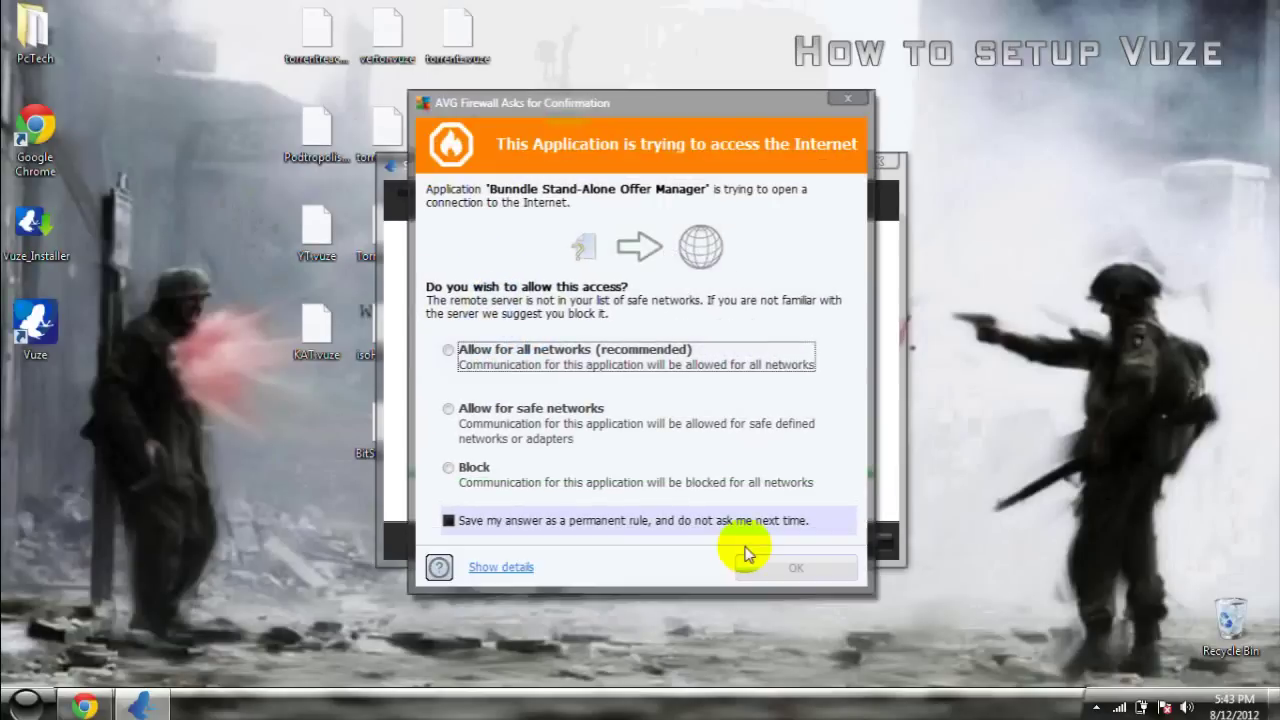
- Allow Bunndle Stand-Alone Offer Manager access to all networks in AVG Firewall, and decline the WinZip Registry Optimizer and Driver Updater offers
{"action": "left_click", "coordinate": [495, 352]}
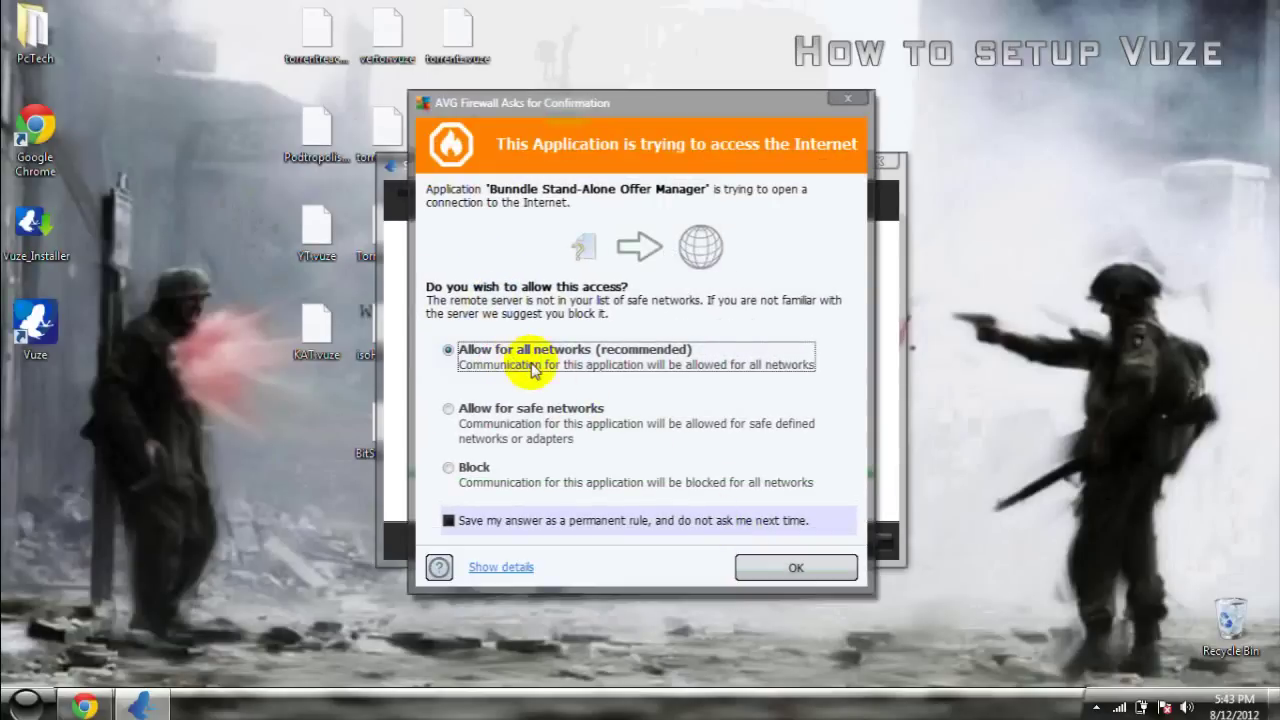
{"action": "left_click", "coordinate": [767, 560]}
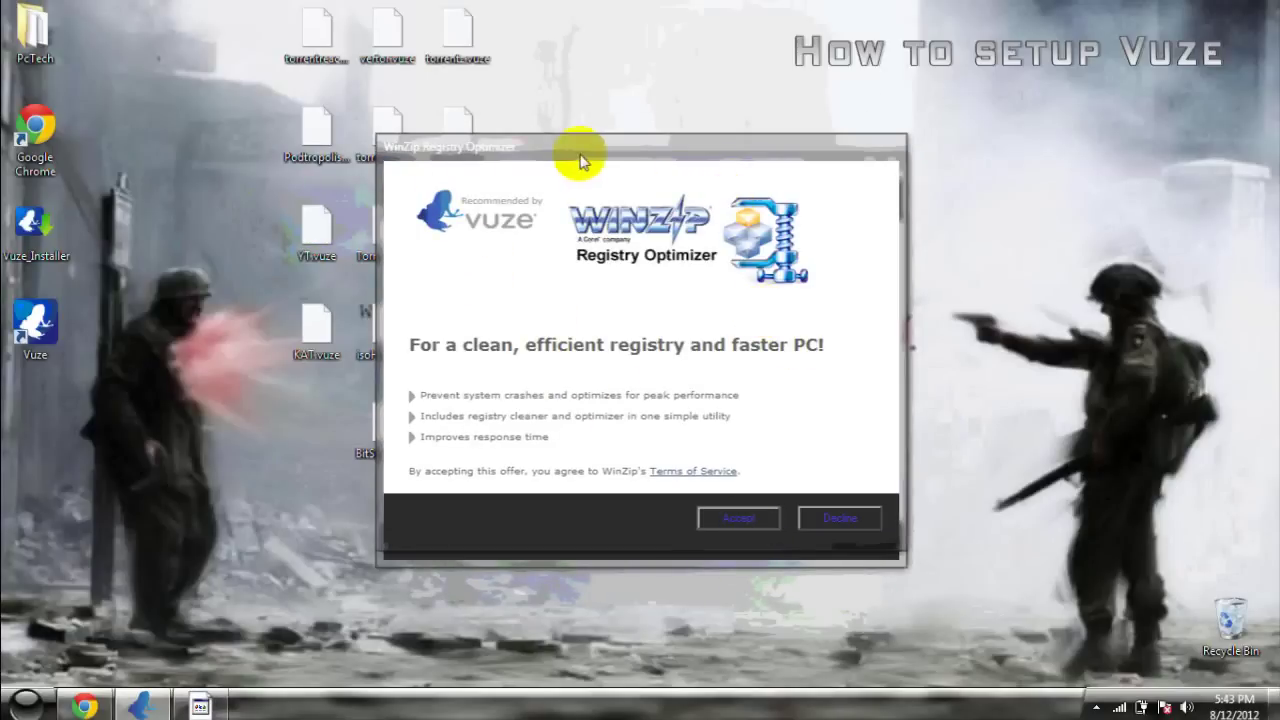
{"action": "left_click", "coordinate": [848, 518]}
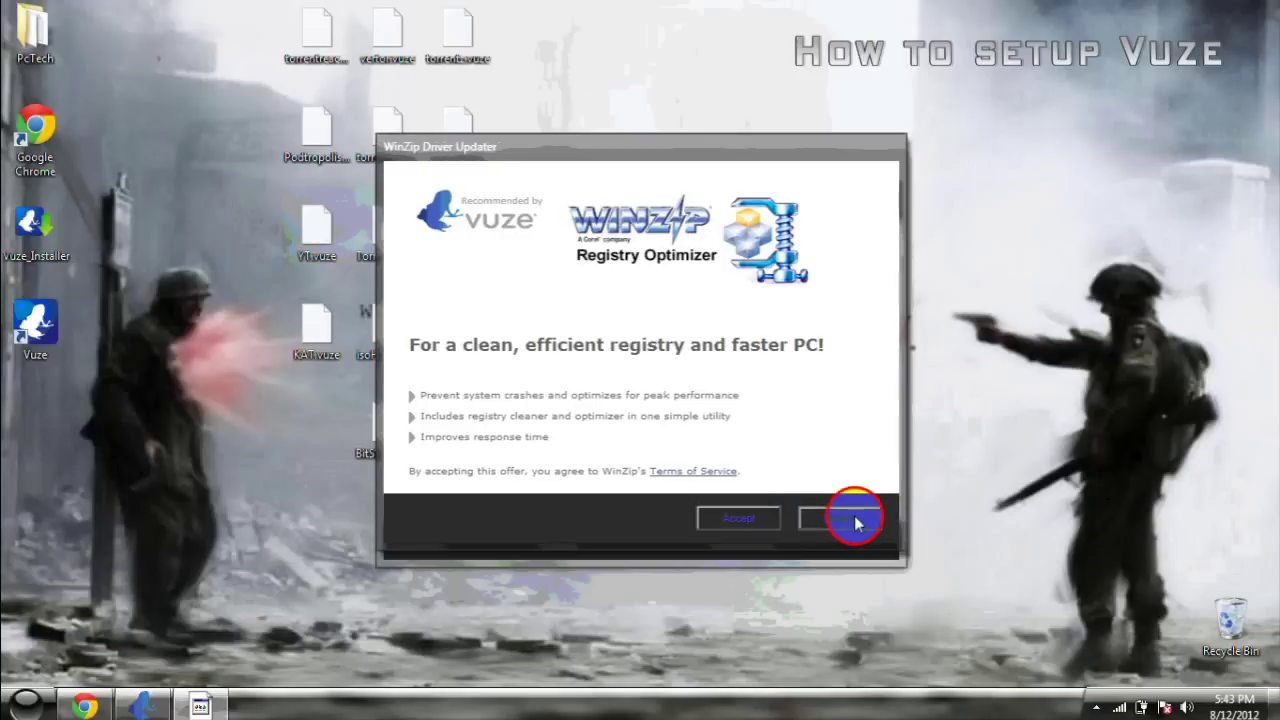
{"action": "left_click", "coordinate": [831, 529]}
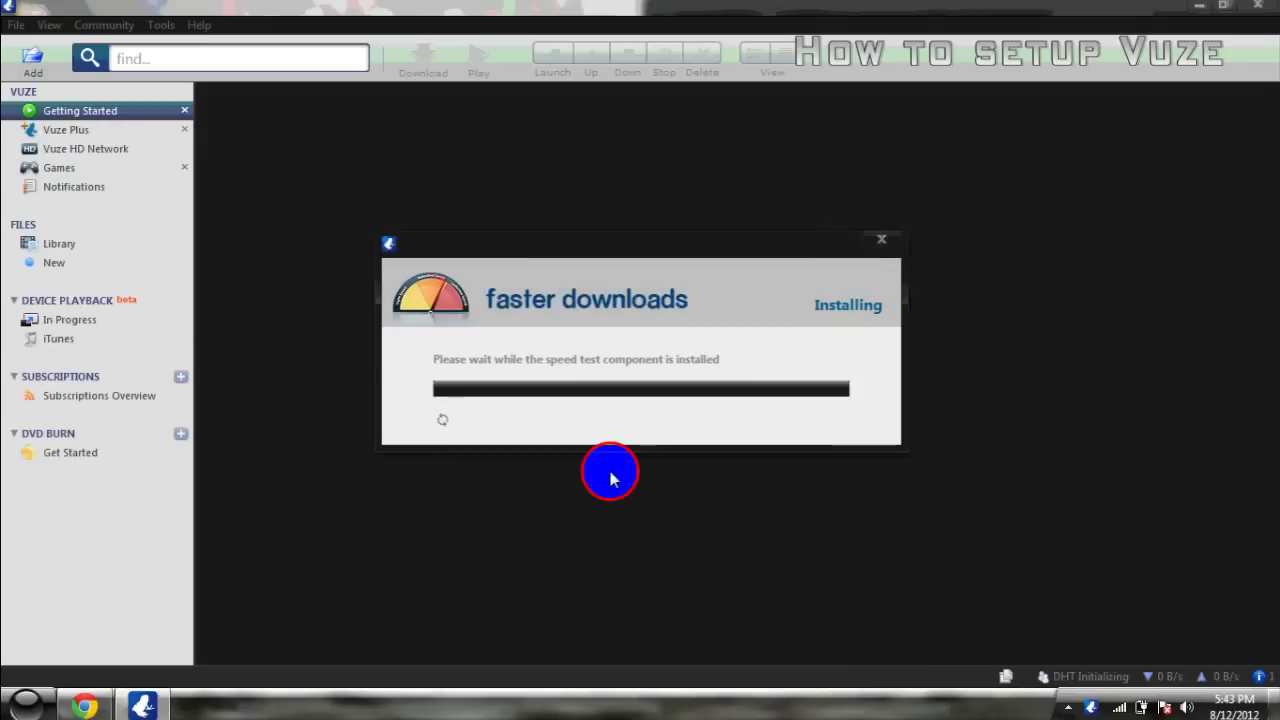
- View the Xbox 360 and iTunes device playback pages while the speed test component installs
{"action": "left_click", "coordinate": [640, 454]}
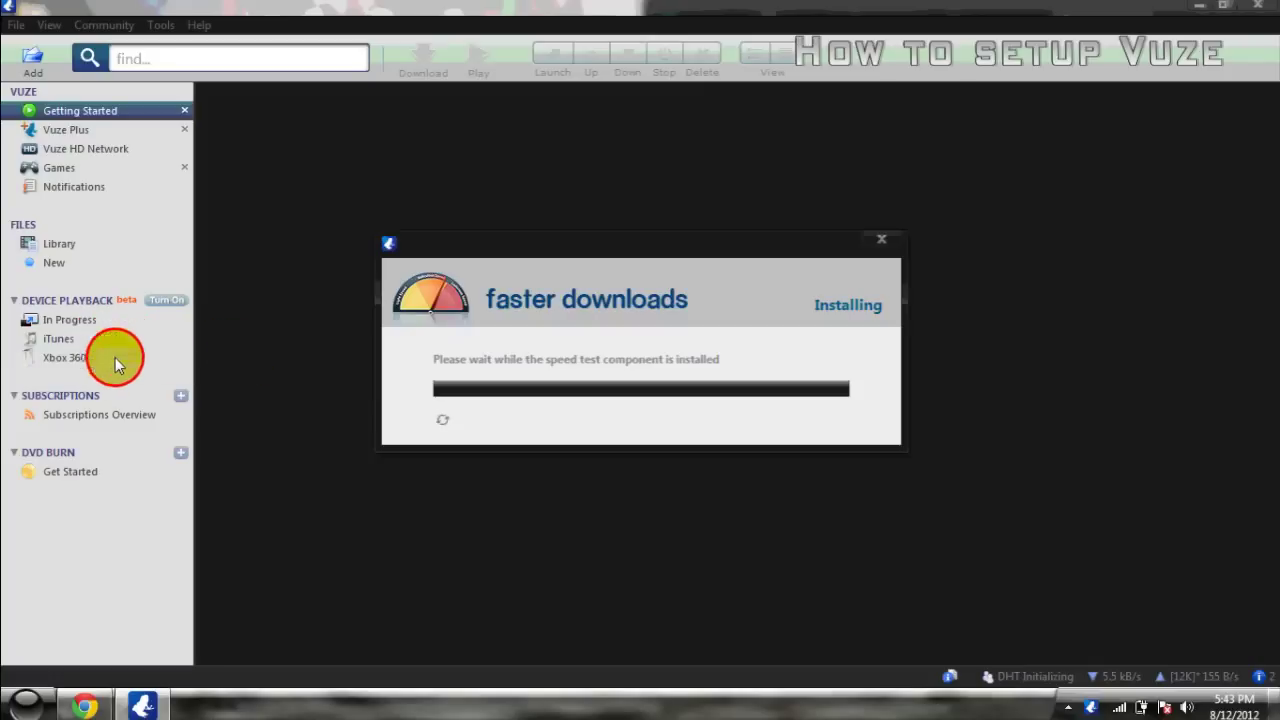
{"action": "left_click", "coordinate": [320, 410]}
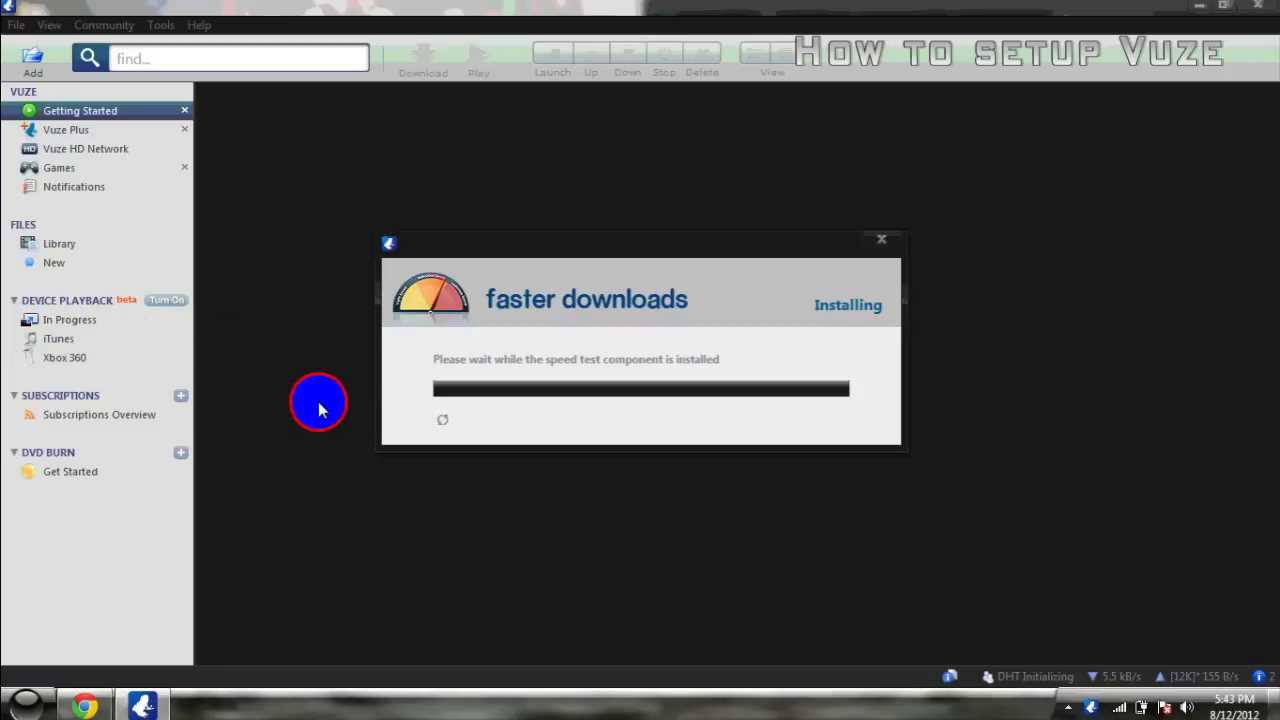
{"action": "left_click", "coordinate": [76, 355]}
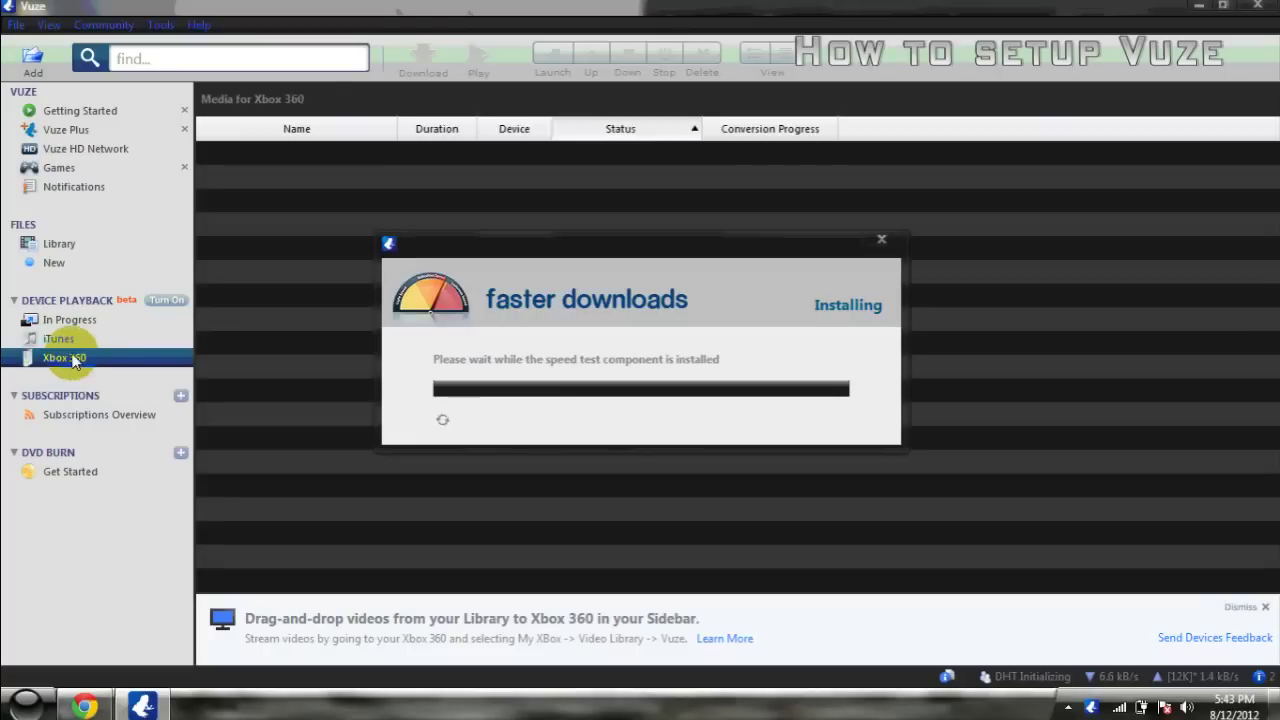
{"action": "left_click", "coordinate": [72, 341]}
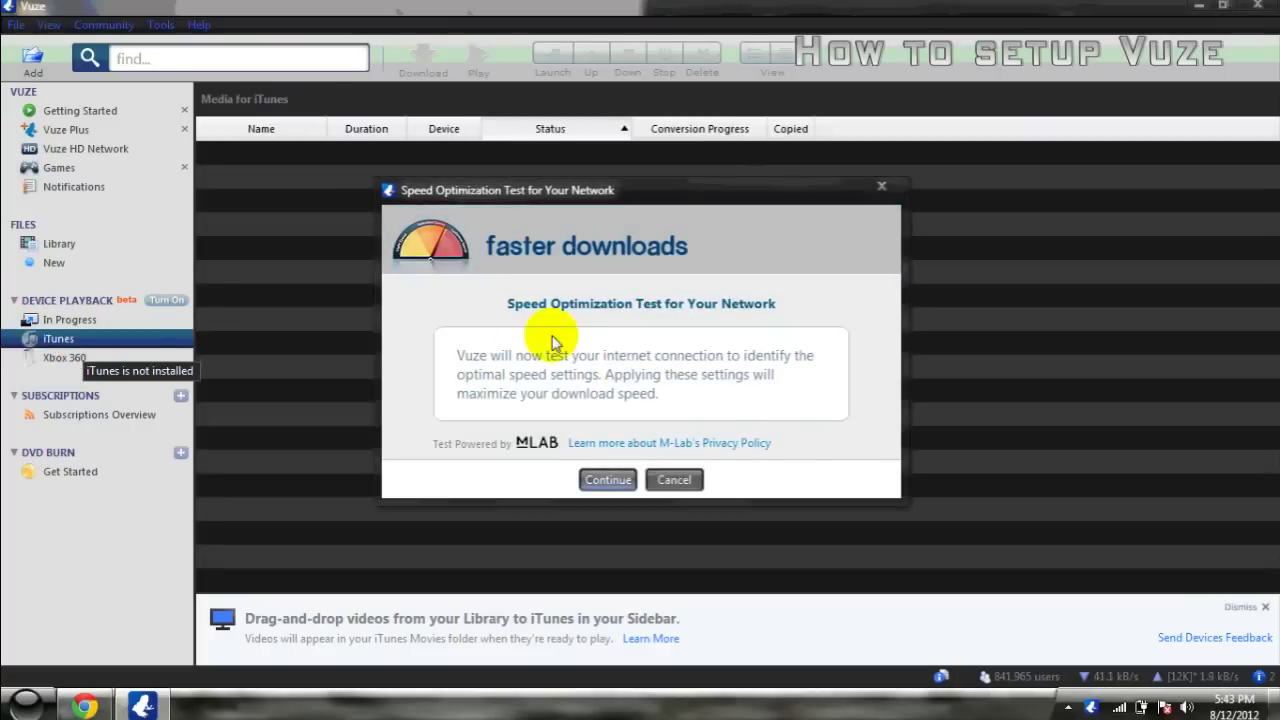
- Start the Speed Optimization Test for the network and examine its detailed log
{"action": "left_click", "coordinate": [628, 486]}
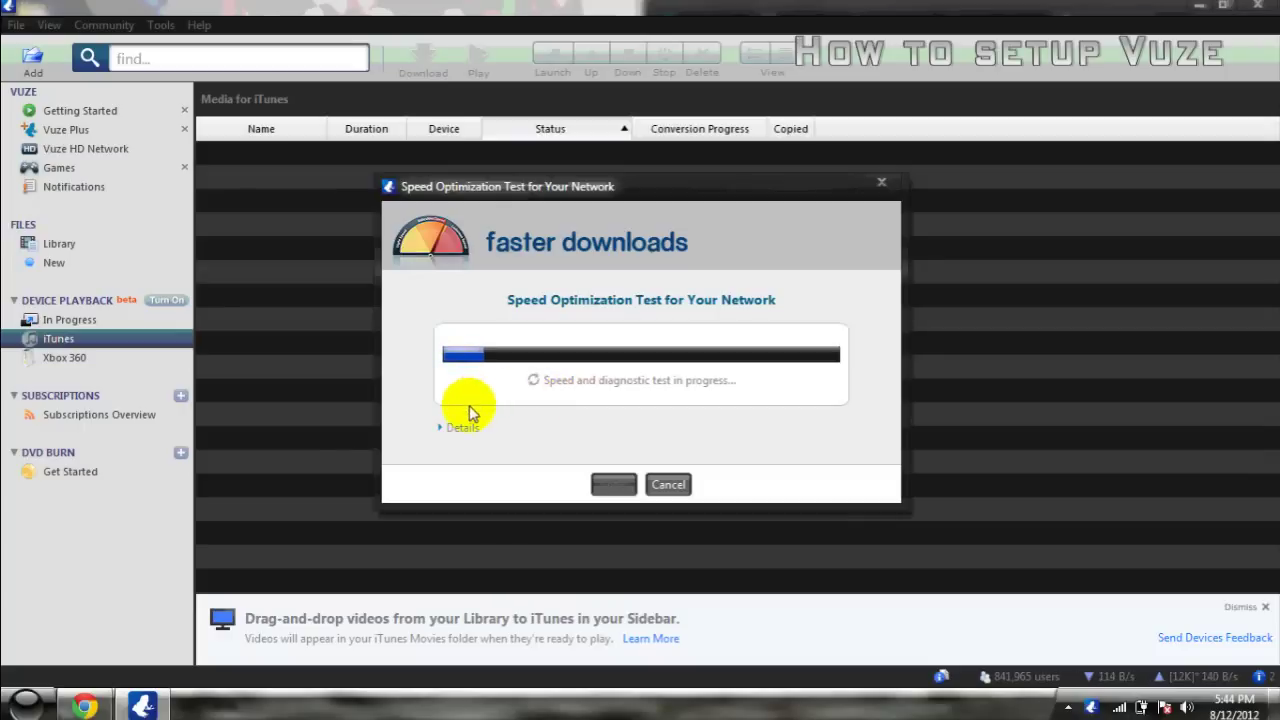
{"action": "left_click", "coordinate": [443, 427]}
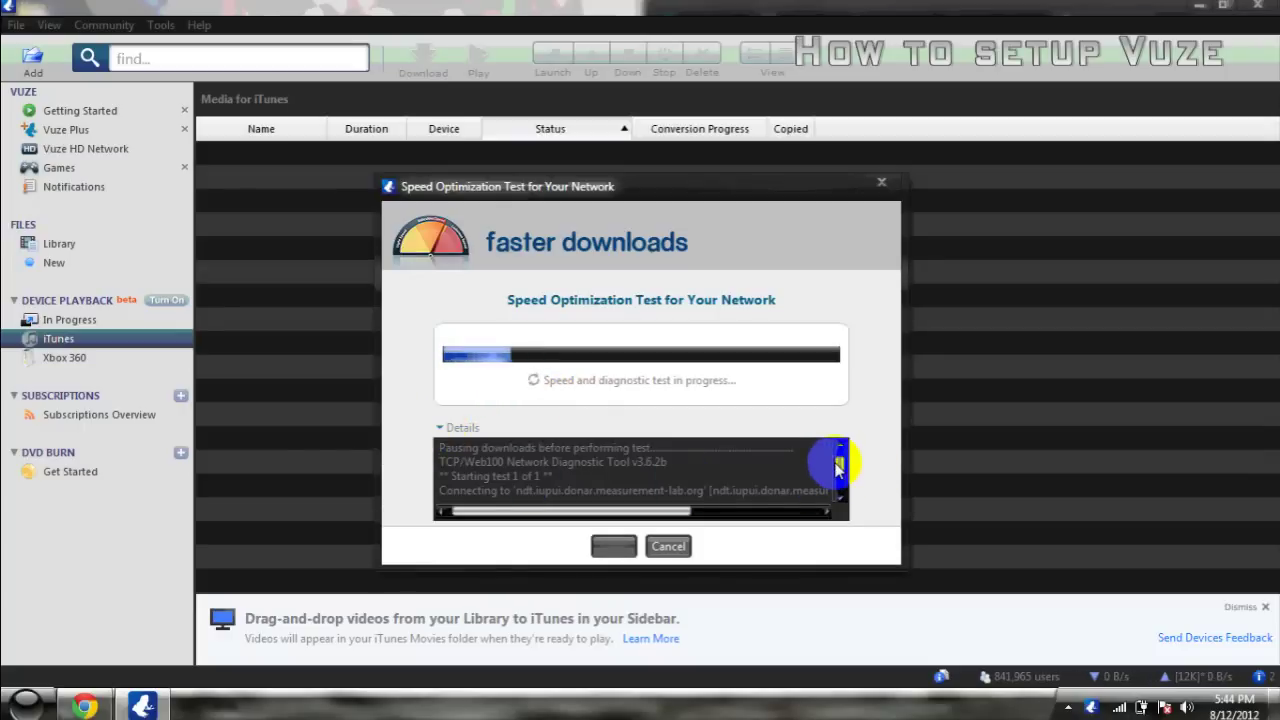
{"action": "left_click_drag", "start_coordinate": [837, 464], "coordinate": [836, 488]}
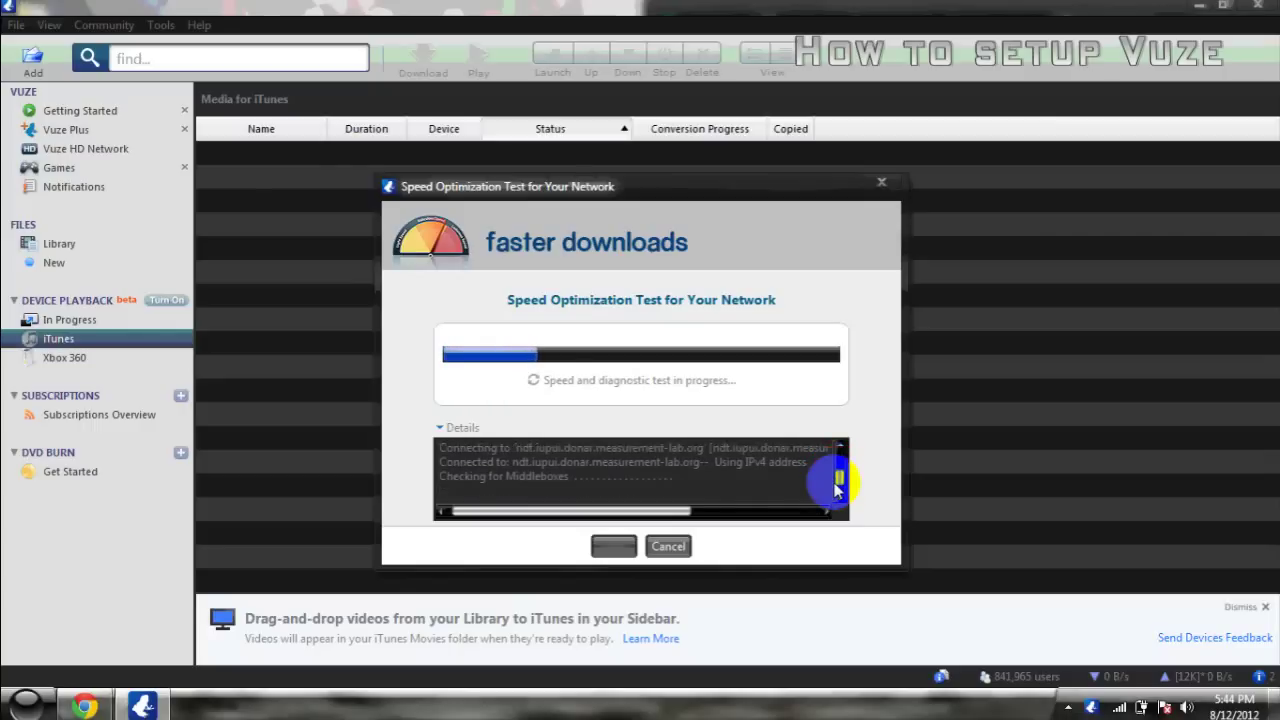
- Switch to the maximized browser to read through the Vuze Blog release posts, and close the blog page
{"action": "left_click", "coordinate": [1200, 6]}
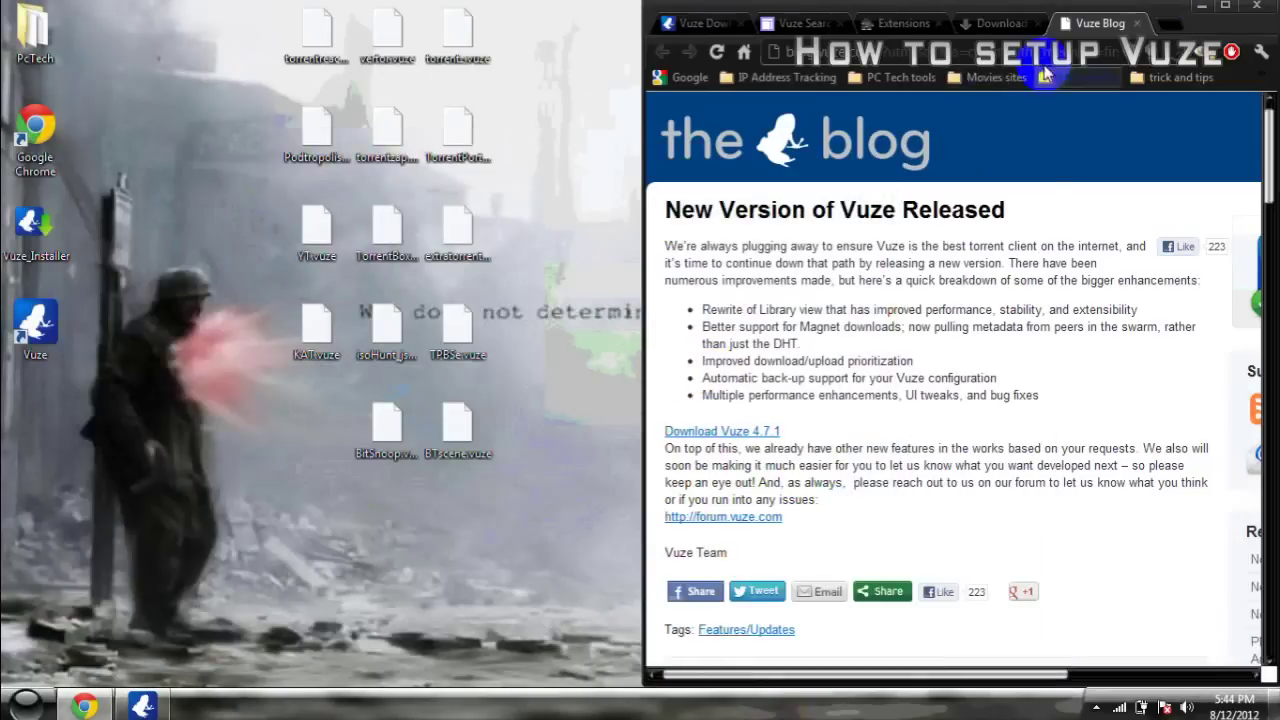
{"action": "left_click", "coordinate": [1225, 5]}
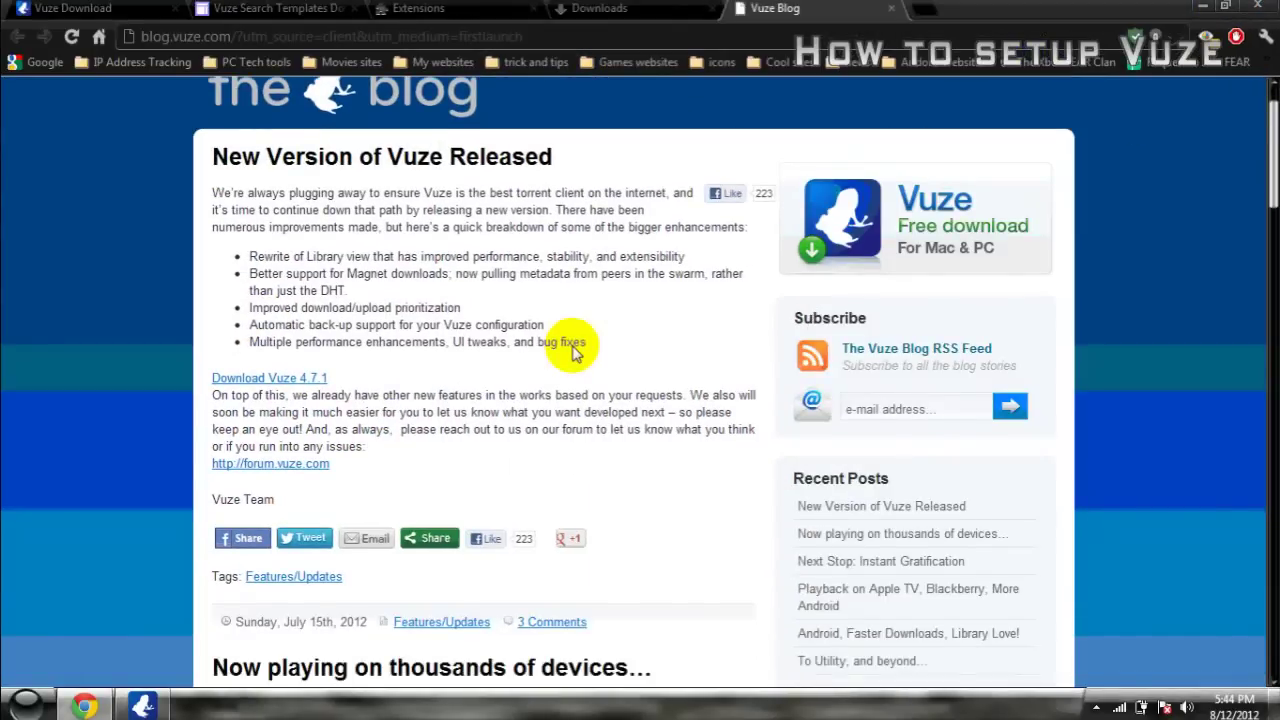
{"action": "scroll", "coordinate": [575, 350], "scroll_direction": "down", "scroll_amount": 3}
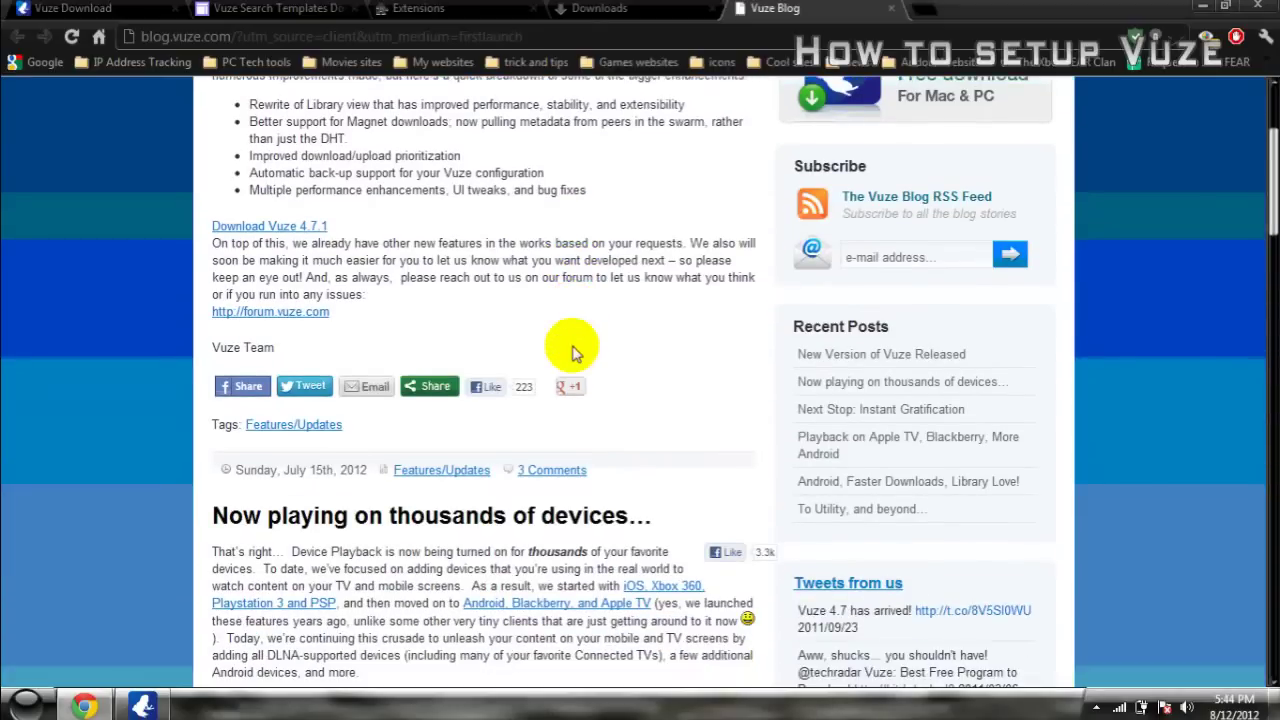
{"action": "scroll", "coordinate": [575, 350], "scroll_direction": "down", "scroll_amount": 7}
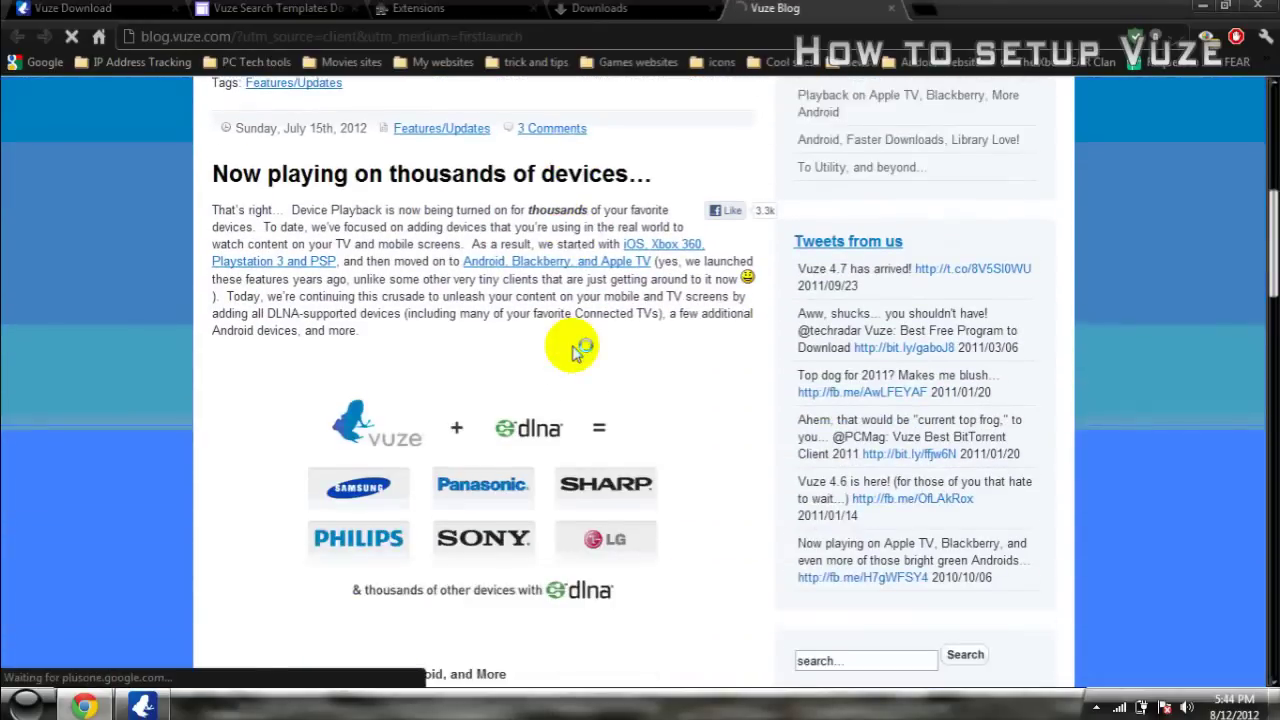
{"action": "scroll", "coordinate": [575, 350], "scroll_direction": "down", "scroll_amount": 8}
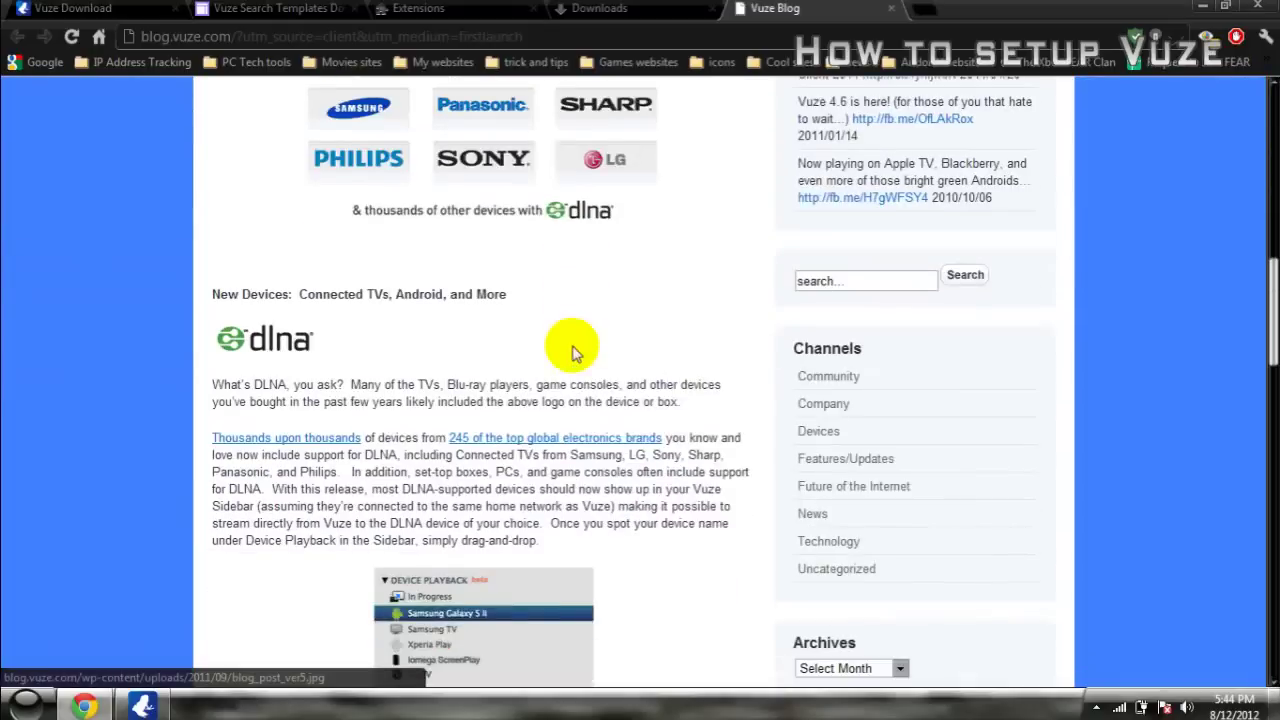
{"action": "scroll", "coordinate": [575, 350], "scroll_direction": "down", "scroll_amount": 10}
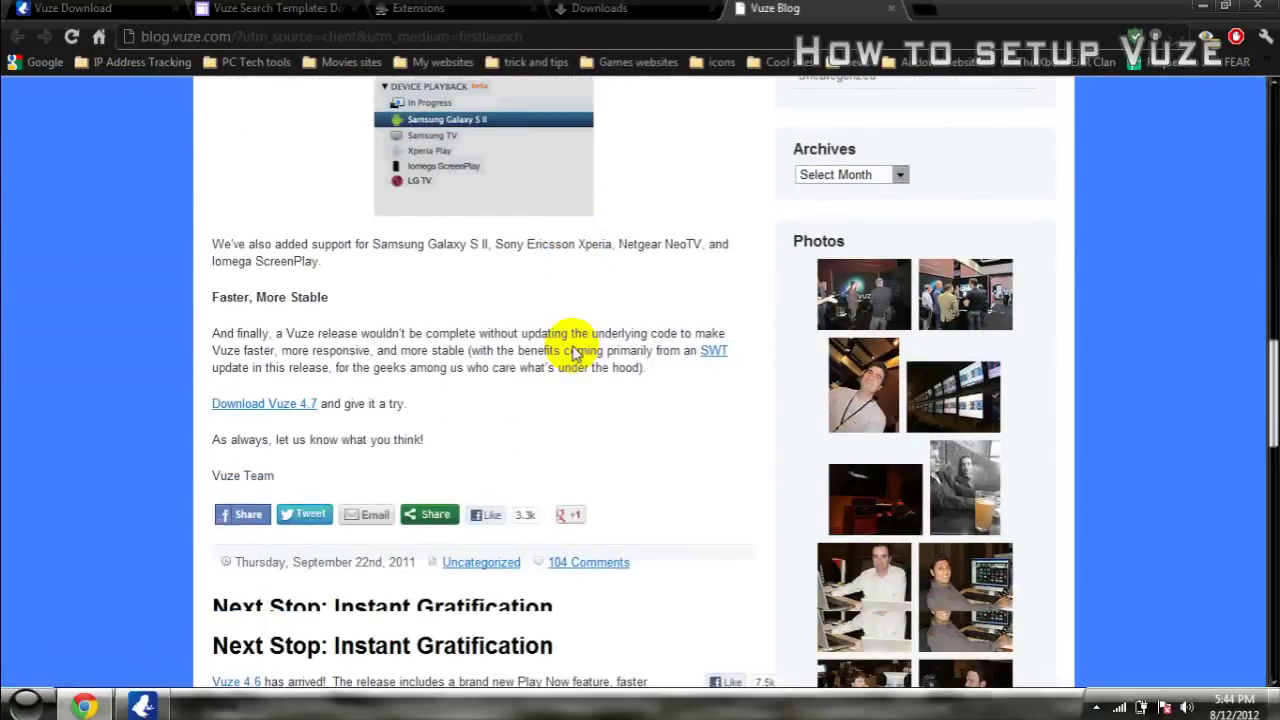
{"action": "scroll", "coordinate": [575, 350], "scroll_direction": "down", "scroll_amount": 7}
{"action": "scroll", "coordinate": [573, 347], "scroll_direction": "down", "scroll_amount": 6}
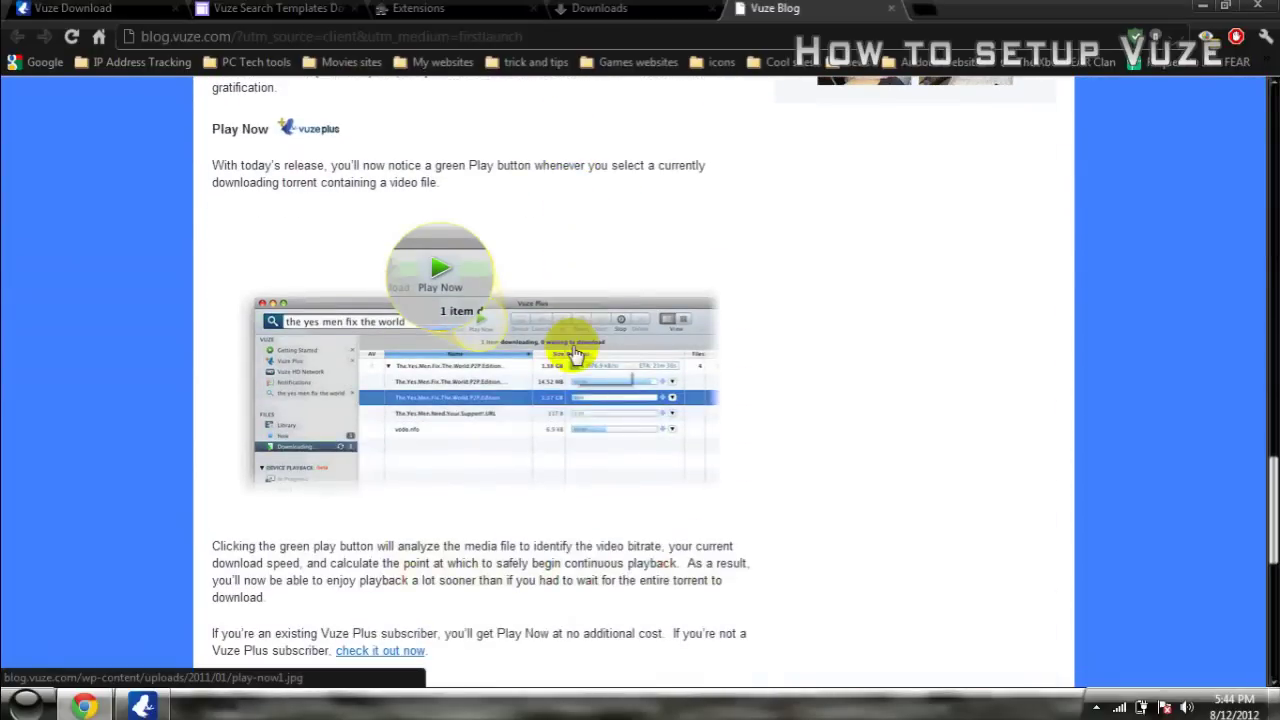
{"action": "scroll", "coordinate": [576, 354], "scroll_direction": "down", "scroll_amount": 13}
{"action": "scroll", "coordinate": [576, 354], "scroll_direction": "up", "scroll_amount": 2}
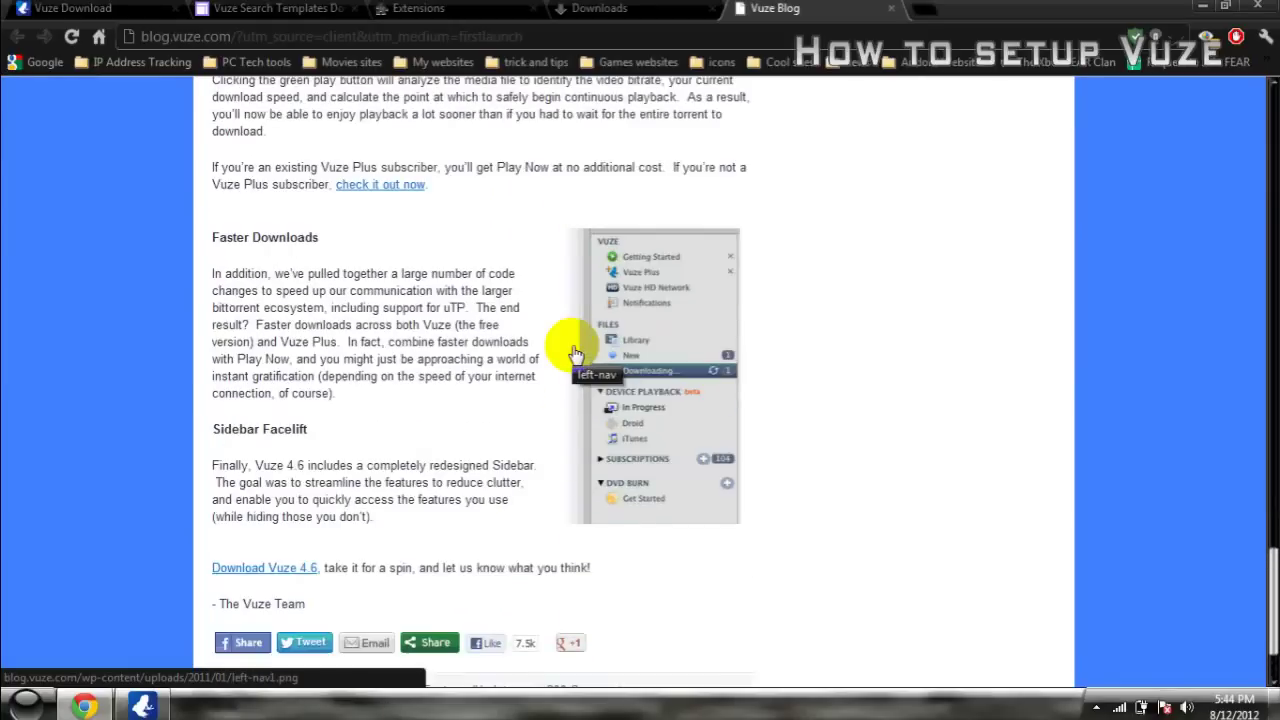
{"action": "scroll", "coordinate": [576, 354], "scroll_direction": "up", "scroll_amount": 20}
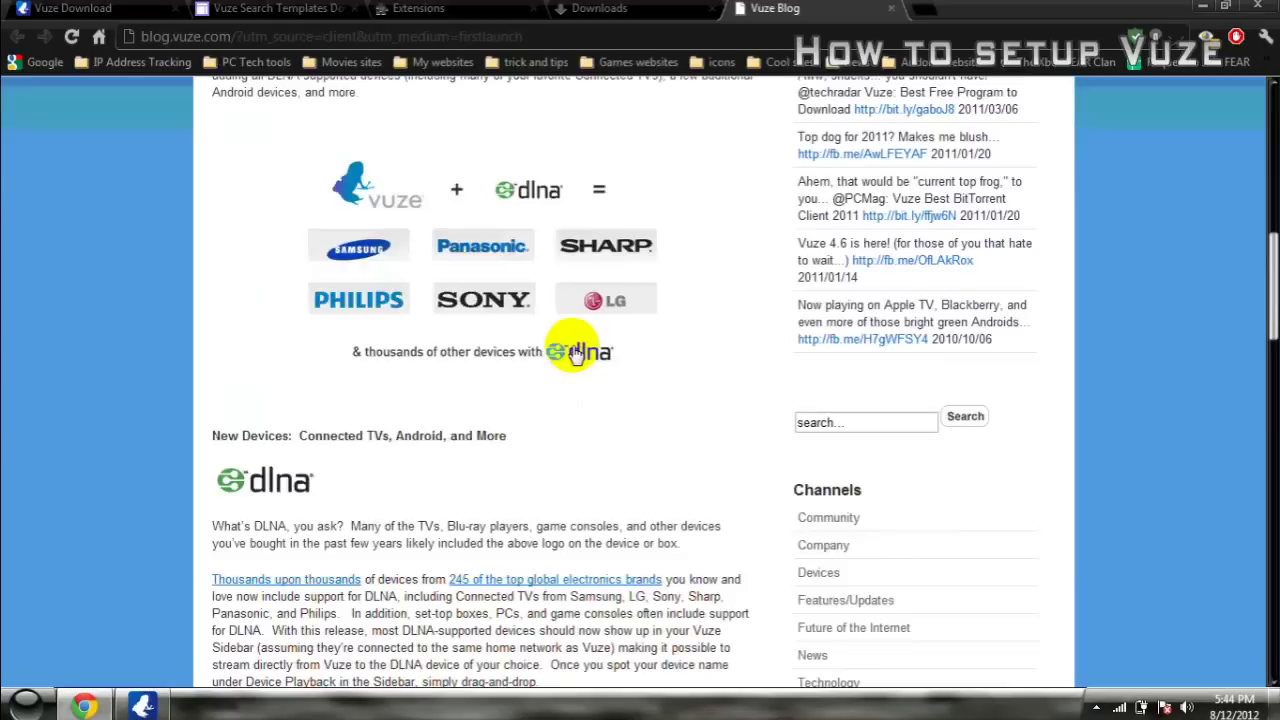
{"action": "scroll", "coordinate": [575, 345], "scroll_direction": "up", "scroll_amount": 8}
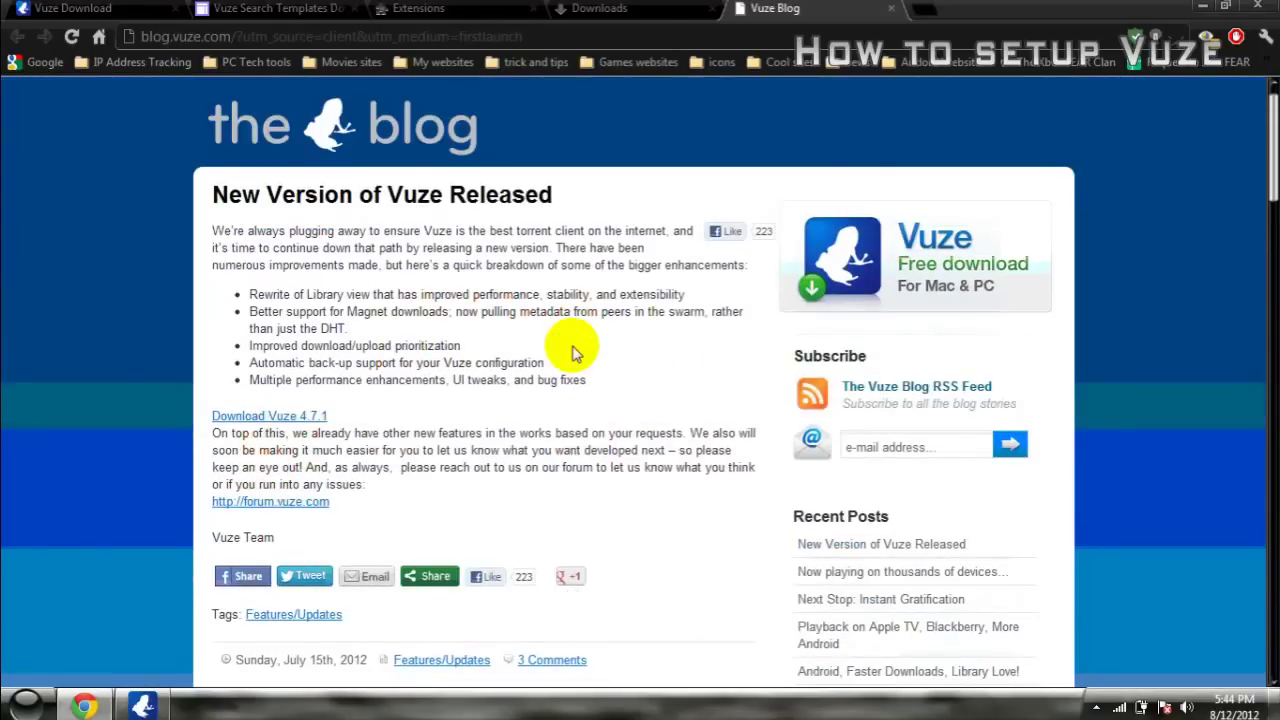
{"action": "left_click", "coordinate": [891, 9]}
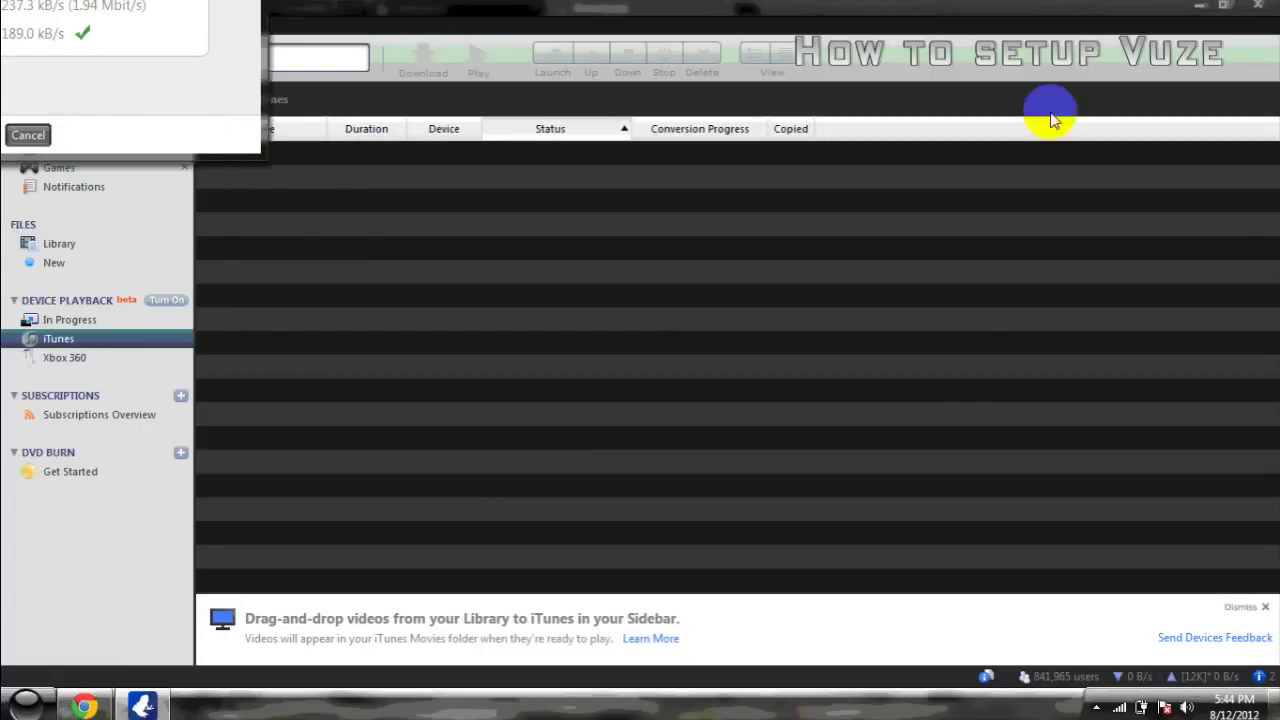
- Minimize the browser, return to Vuze from the desktop, and cancel the speed test dialog
{"action": "left_click", "coordinate": [143, 705]}
{"action": "left_click", "coordinate": [143, 705]}
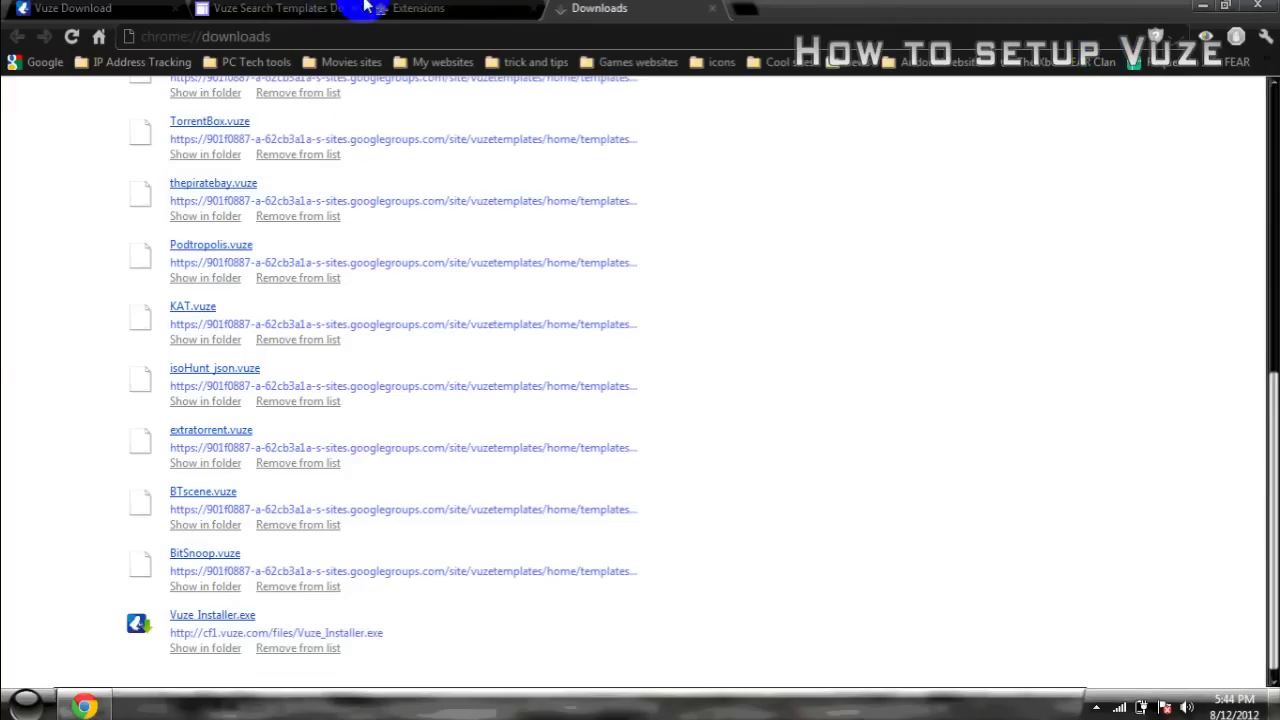
{"action": "left_click", "coordinate": [1205, 7]}
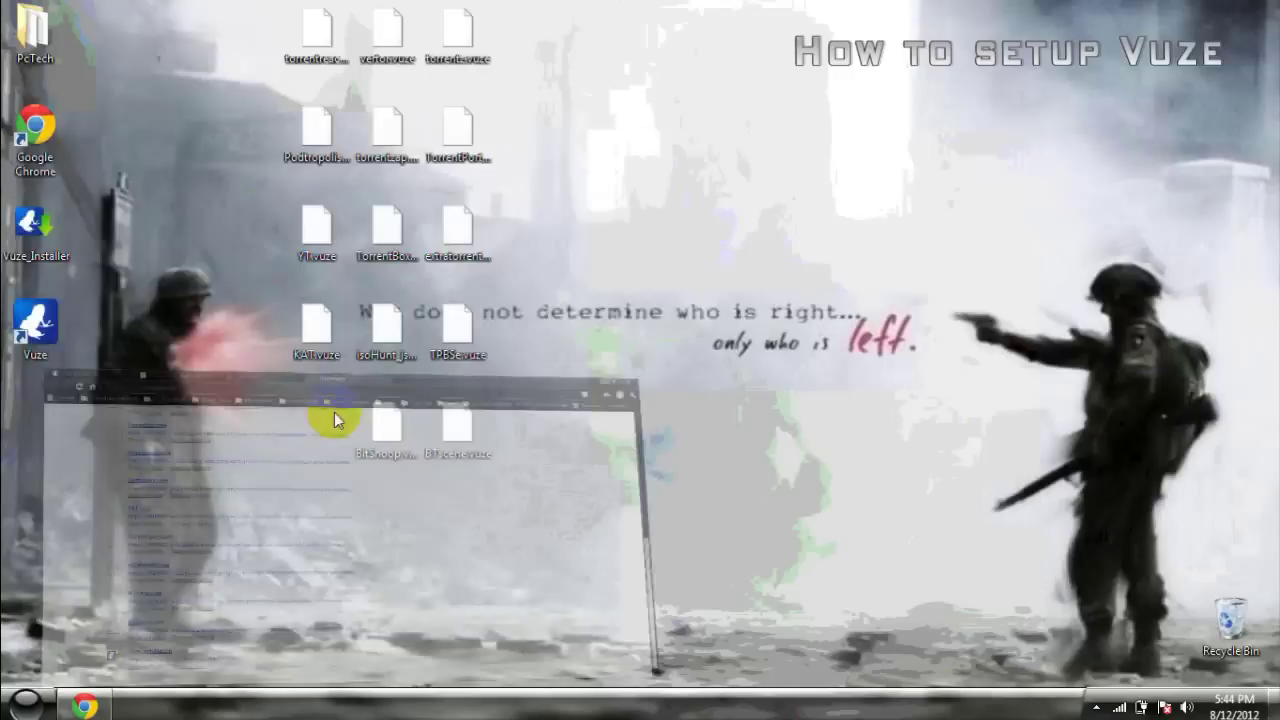
{"action": "left_click", "coordinate": [60, 339]}
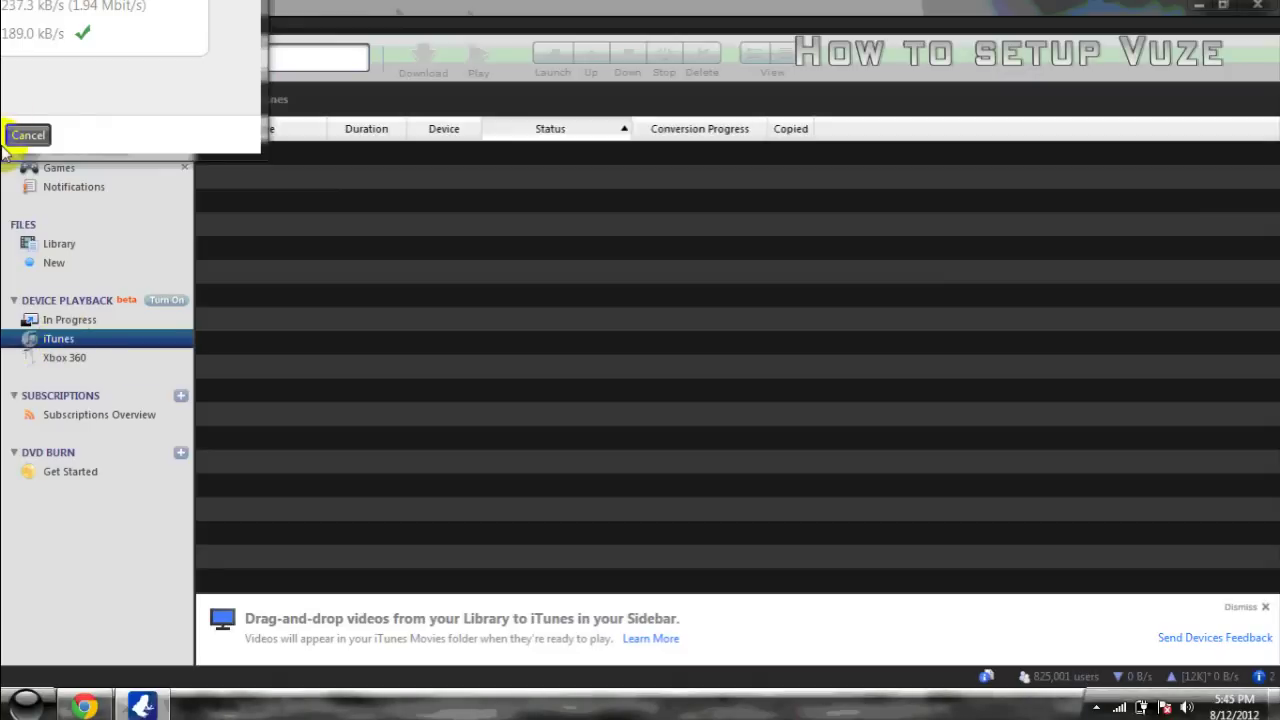
{"action": "left_click", "coordinate": [28, 135]}
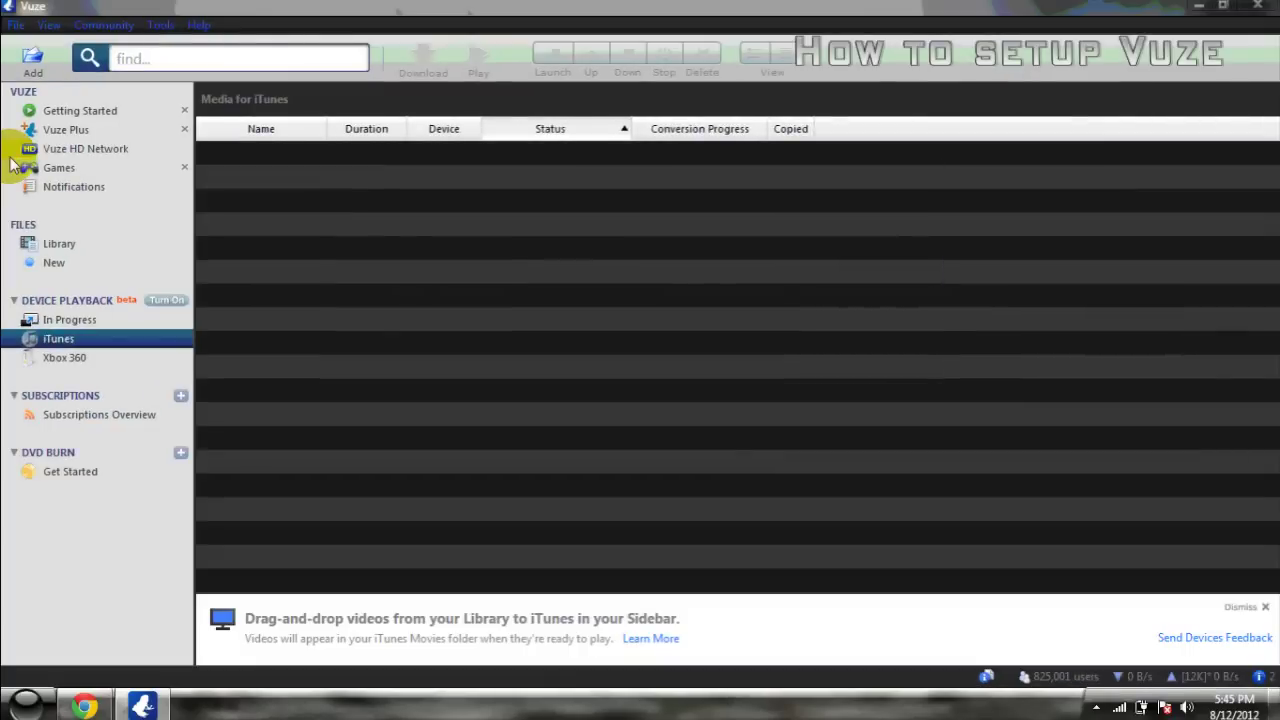
- Search Vuze for "Ted" and show the Meta Search results
{"action": "left_click", "coordinate": [310, 197]}
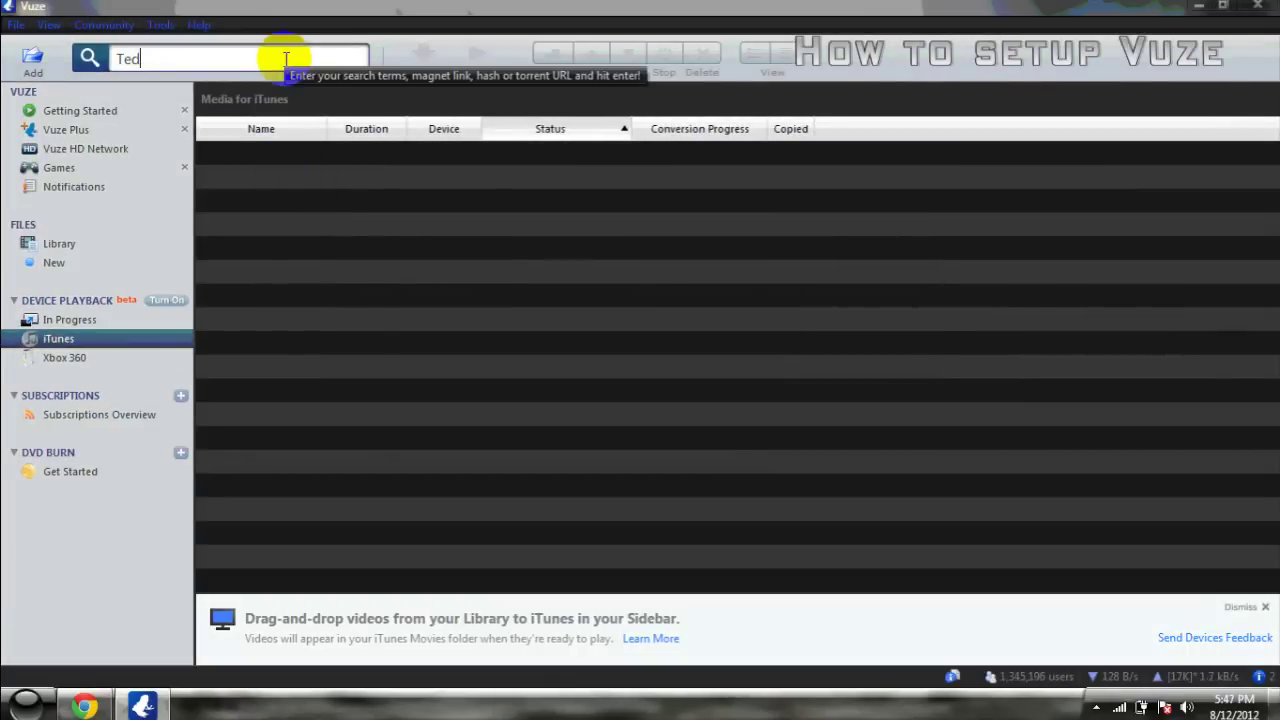
{"action": "key", "text": "Return"}
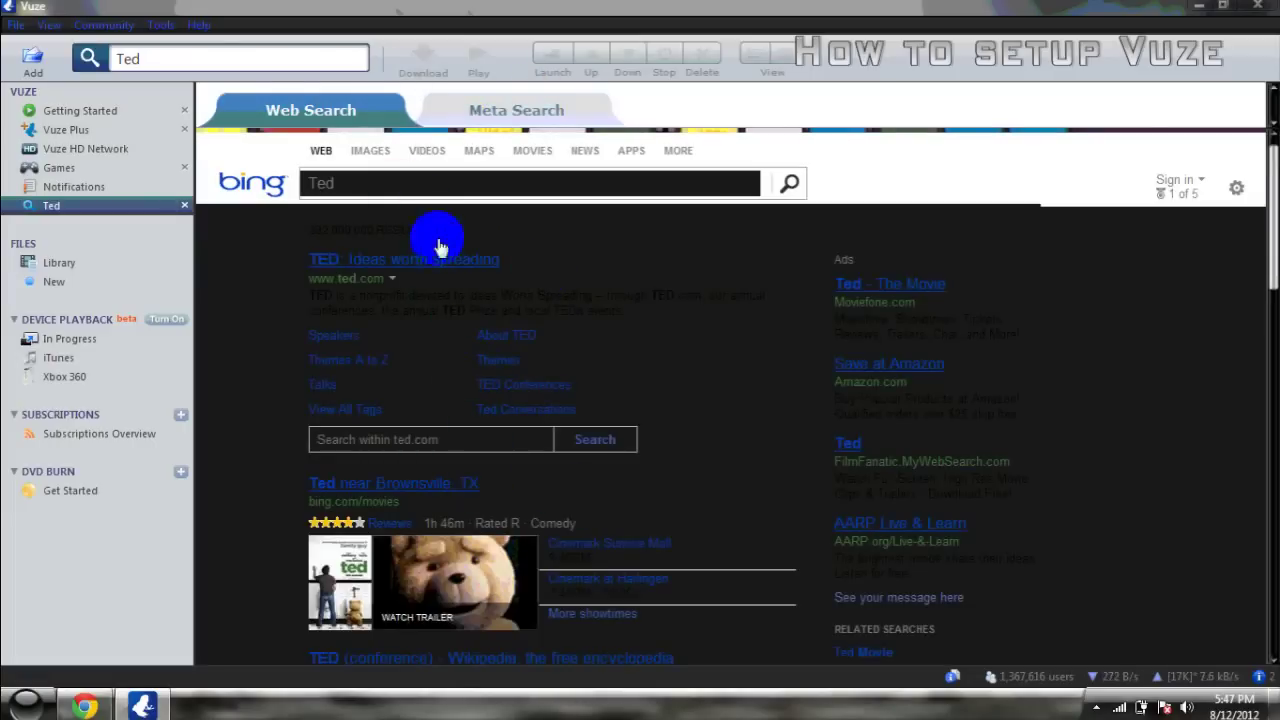
{"action": "left_click", "coordinate": [522, 106]}
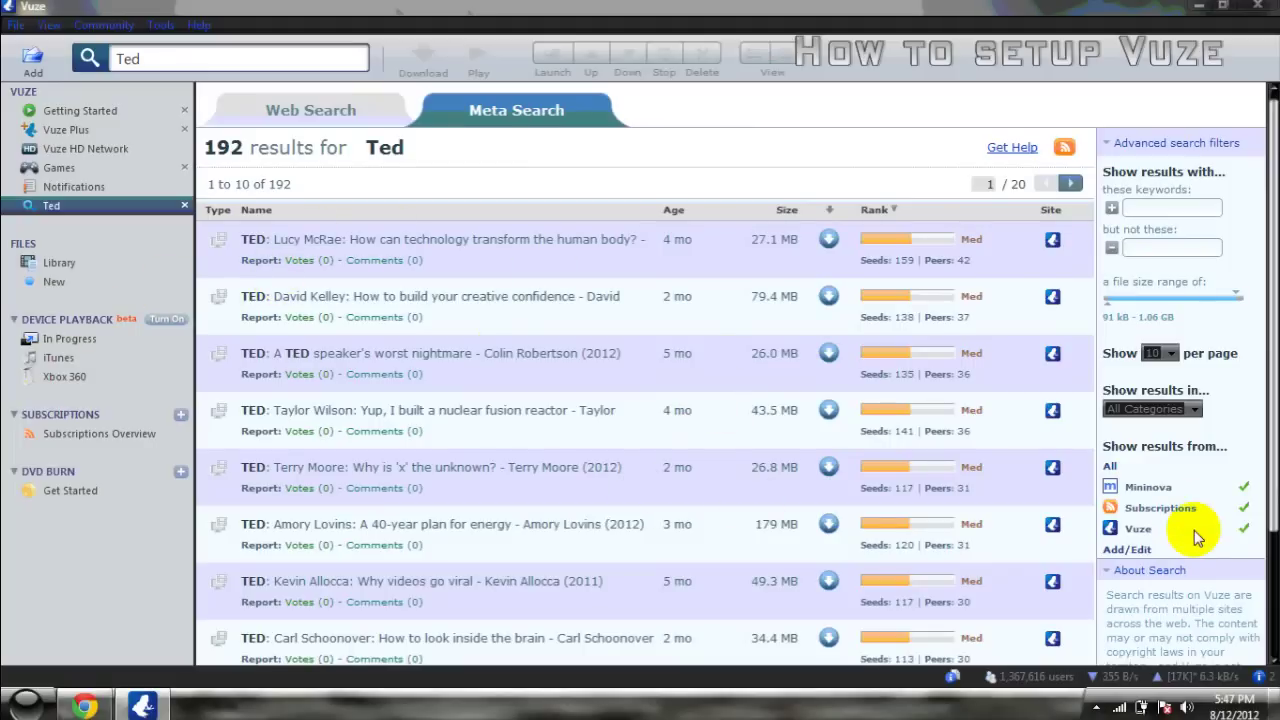
- Import the BitSnoop search template from the desktop into the list of Meta Search sites
{"action": "left_click", "coordinate": [1127, 550]}
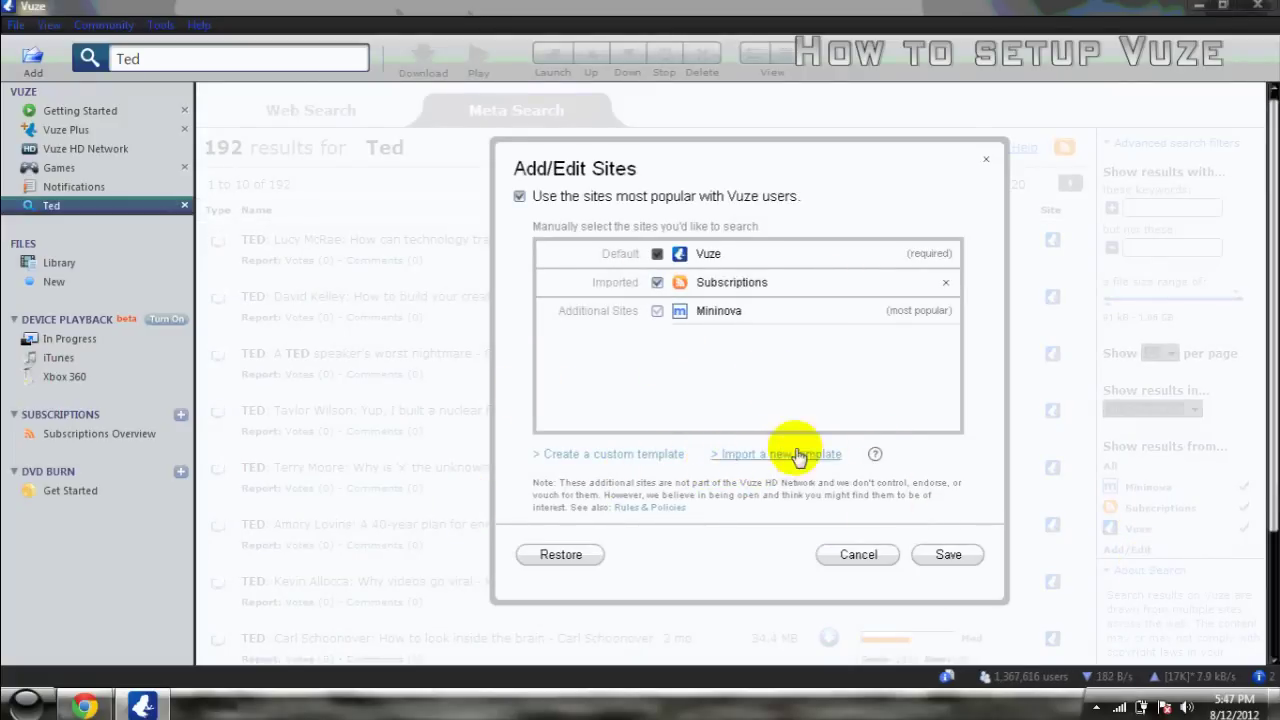
{"action": "left_click", "coordinate": [828, 456]}
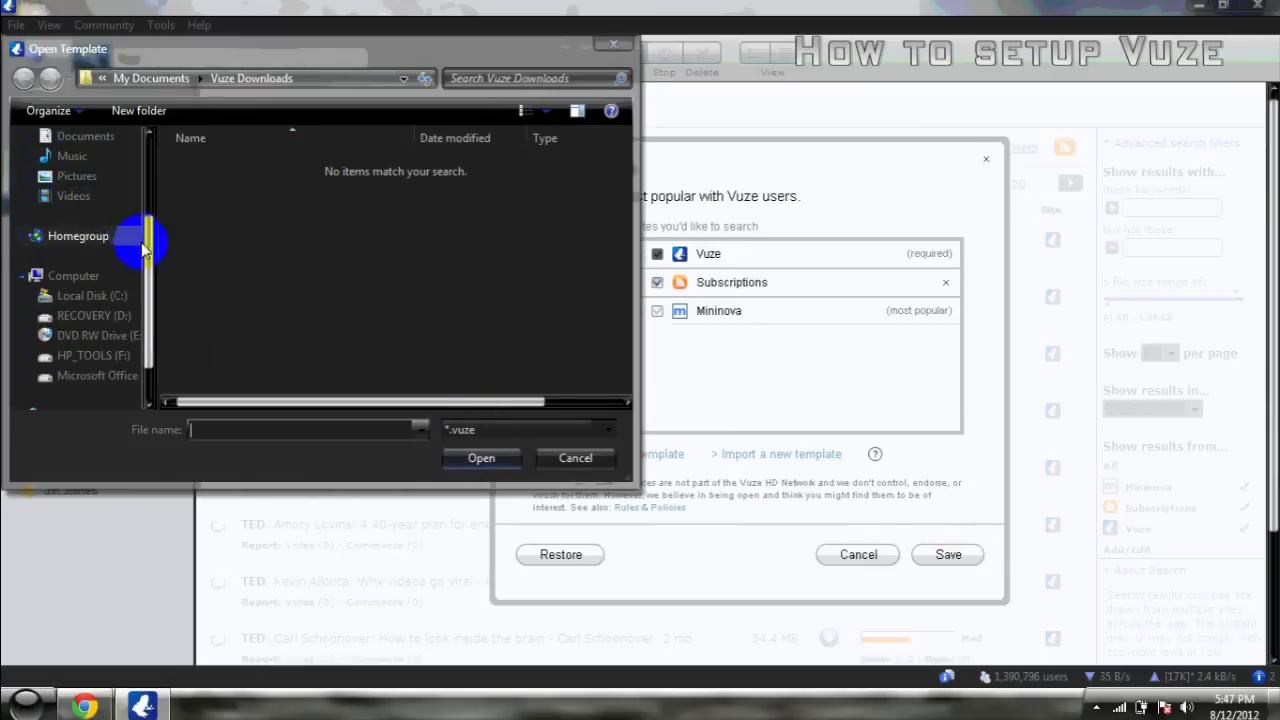
{"action": "left_click_drag", "start_coordinate": [148, 258], "coordinate": [149, 143]}
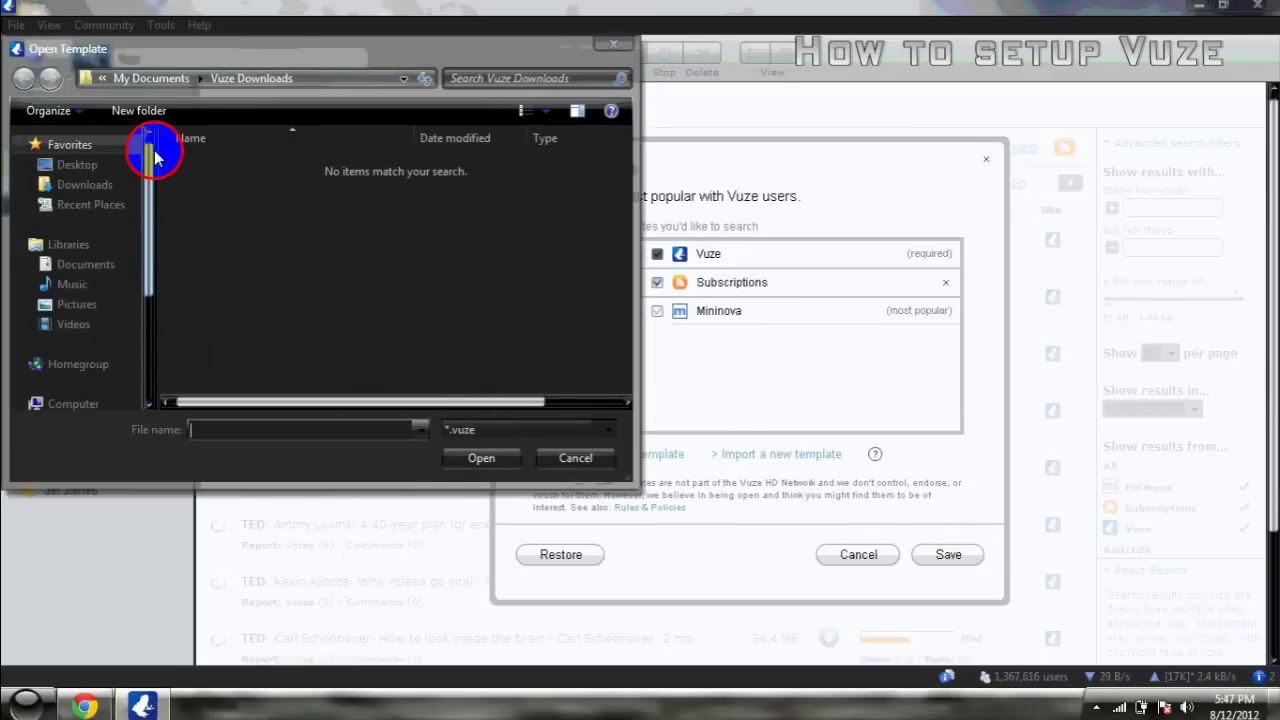
{"action": "left_click", "coordinate": [77, 166]}
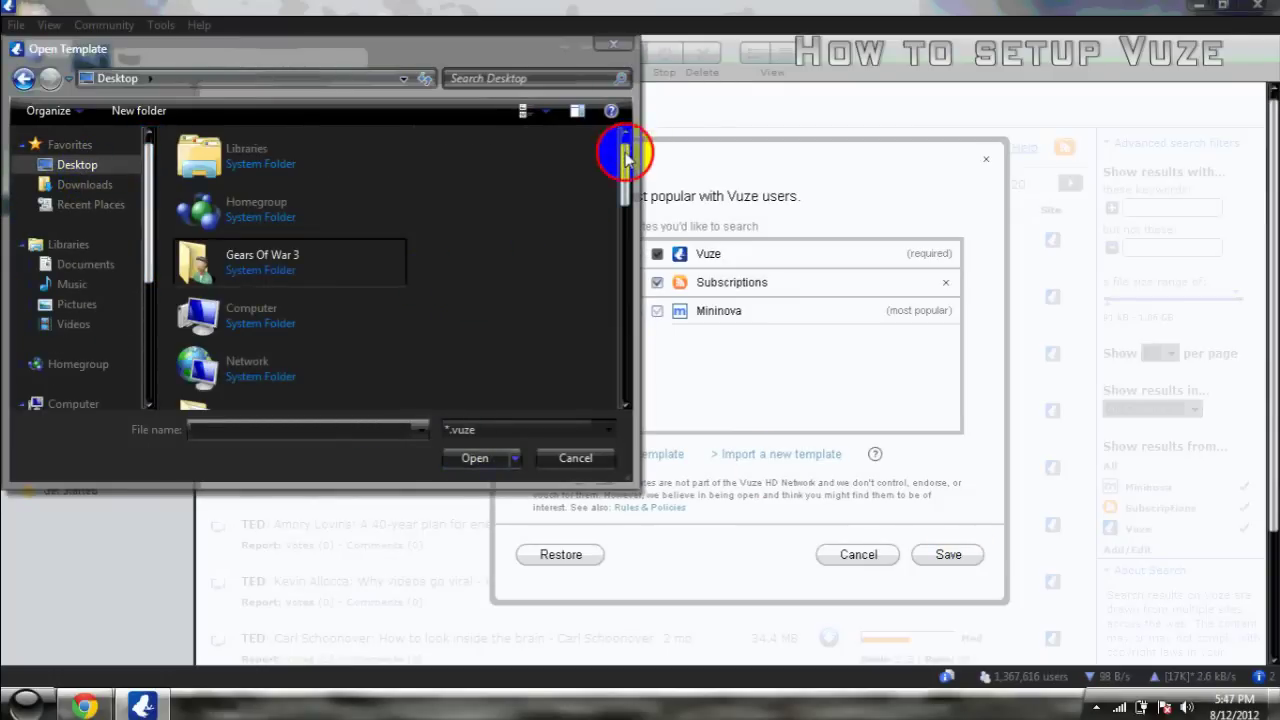
{"action": "left_click_drag", "start_coordinate": [624, 155], "coordinate": [625, 215]}
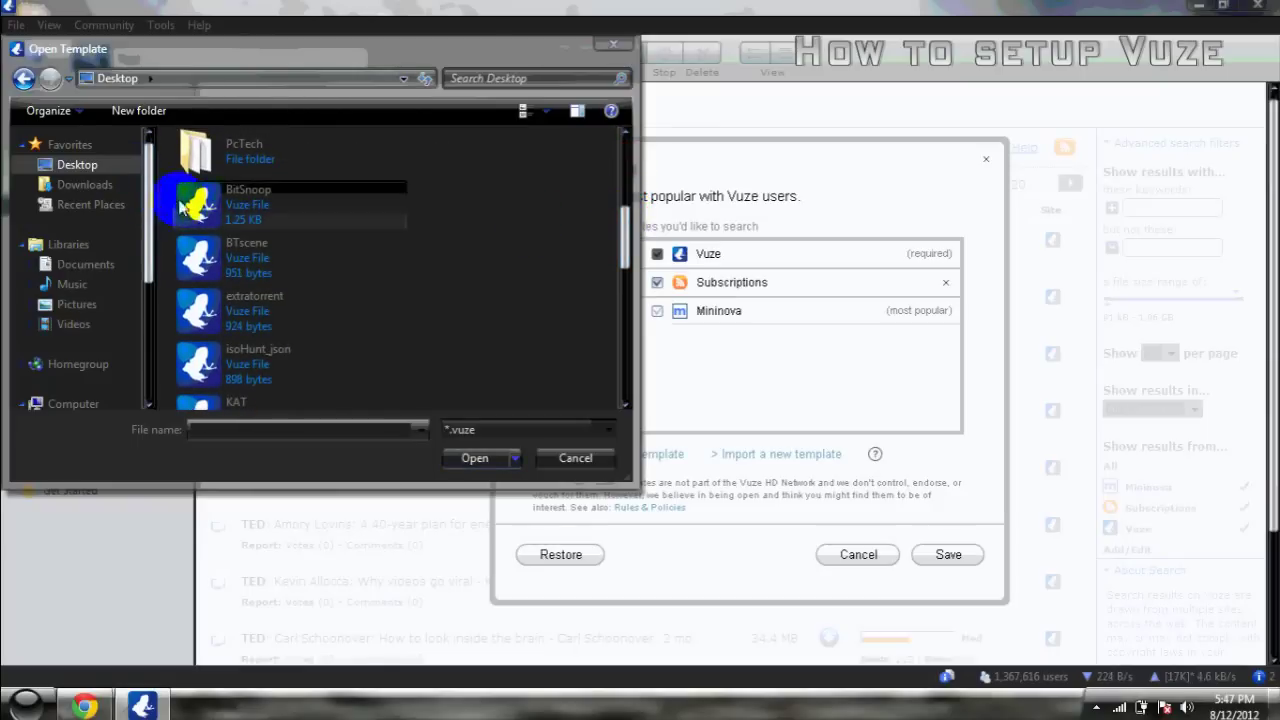
{"action": "double_click", "coordinate": [211, 220]}
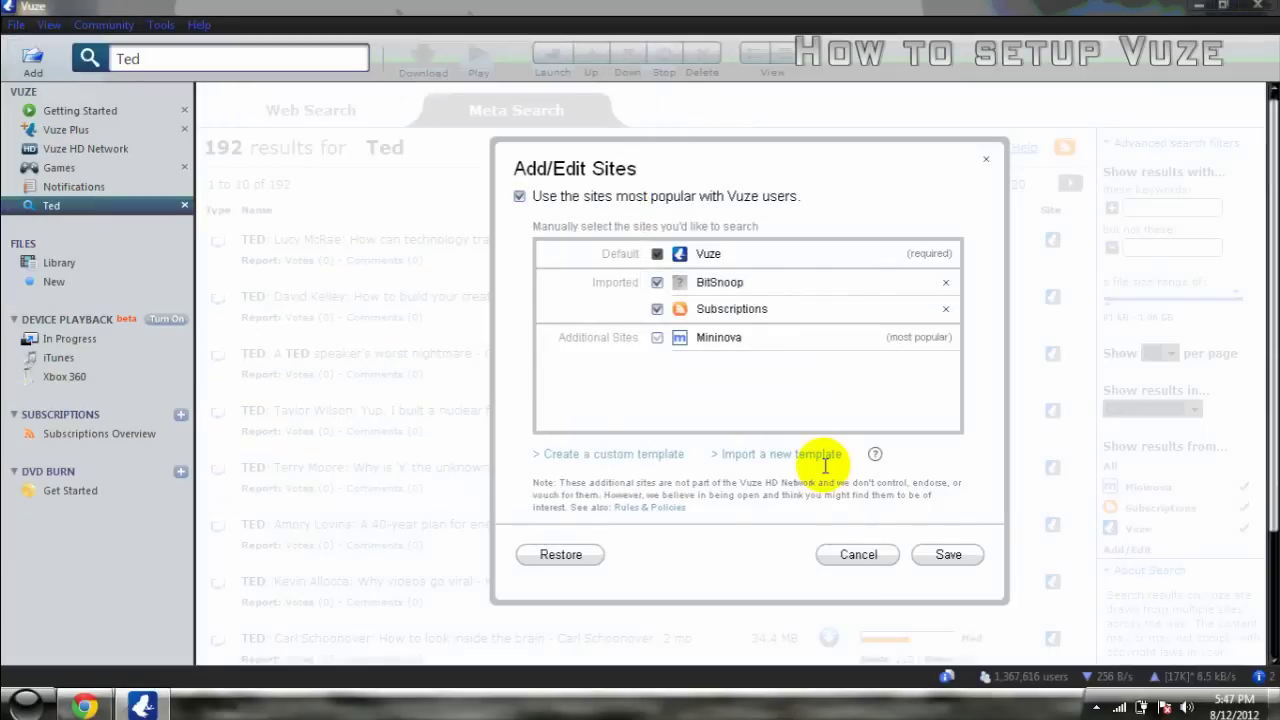
- Import the BTscene and extratorrent search templates from the desktop into the site list, widening the file browser to show more files
{"action": "left_click", "coordinate": [823, 456]}
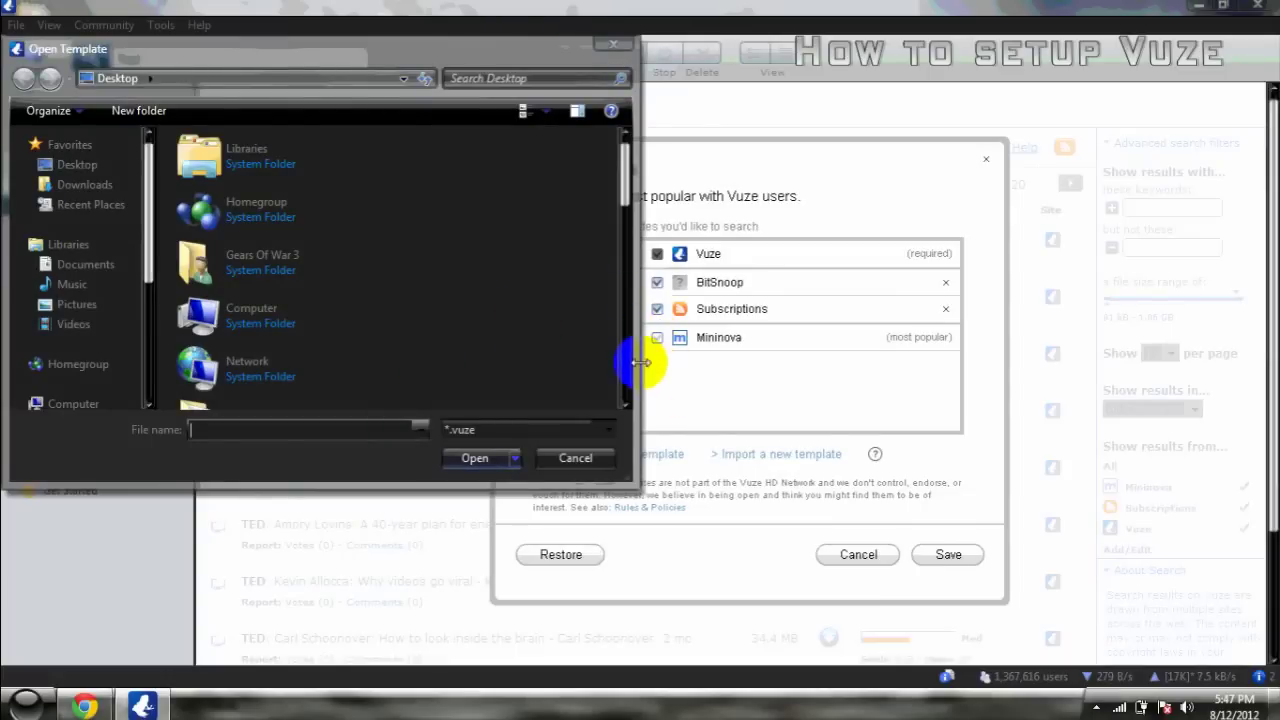
{"action": "left_click_drag", "start_coordinate": [640, 363], "coordinate": [1115, 357]}
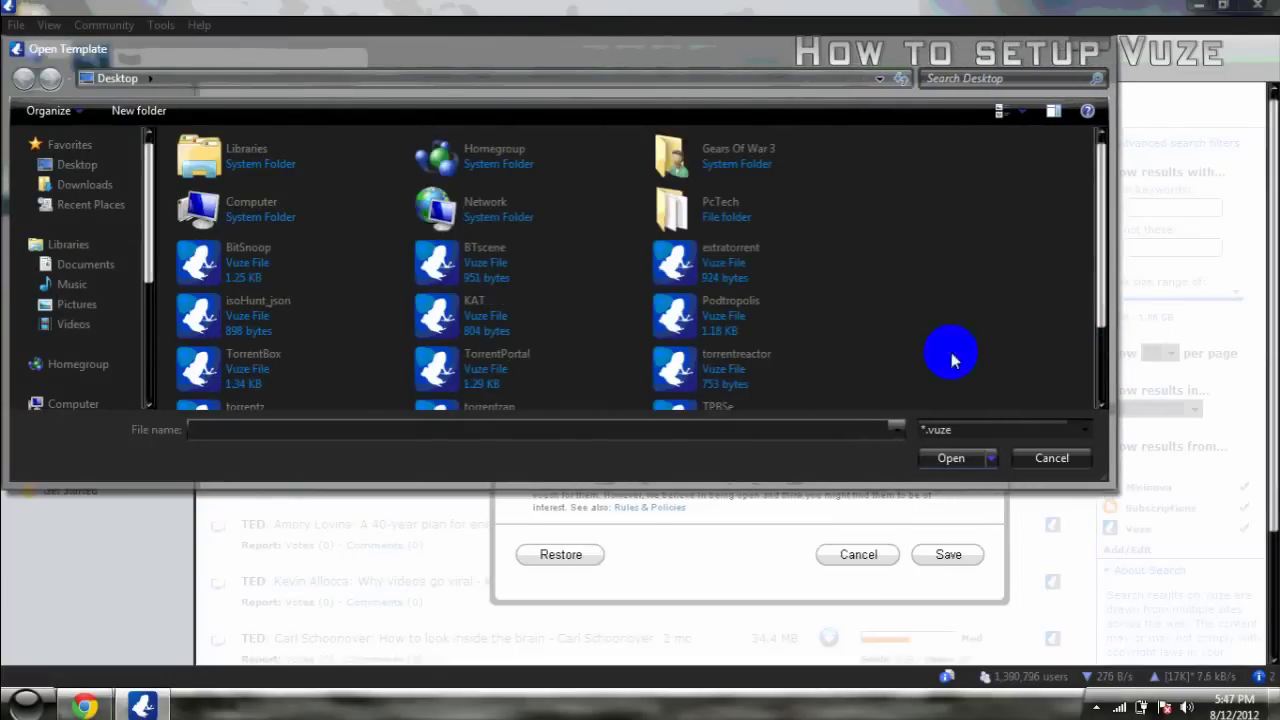
{"action": "left_click", "coordinate": [528, 288]}
{"action": "double_click", "coordinate": [528, 288]}
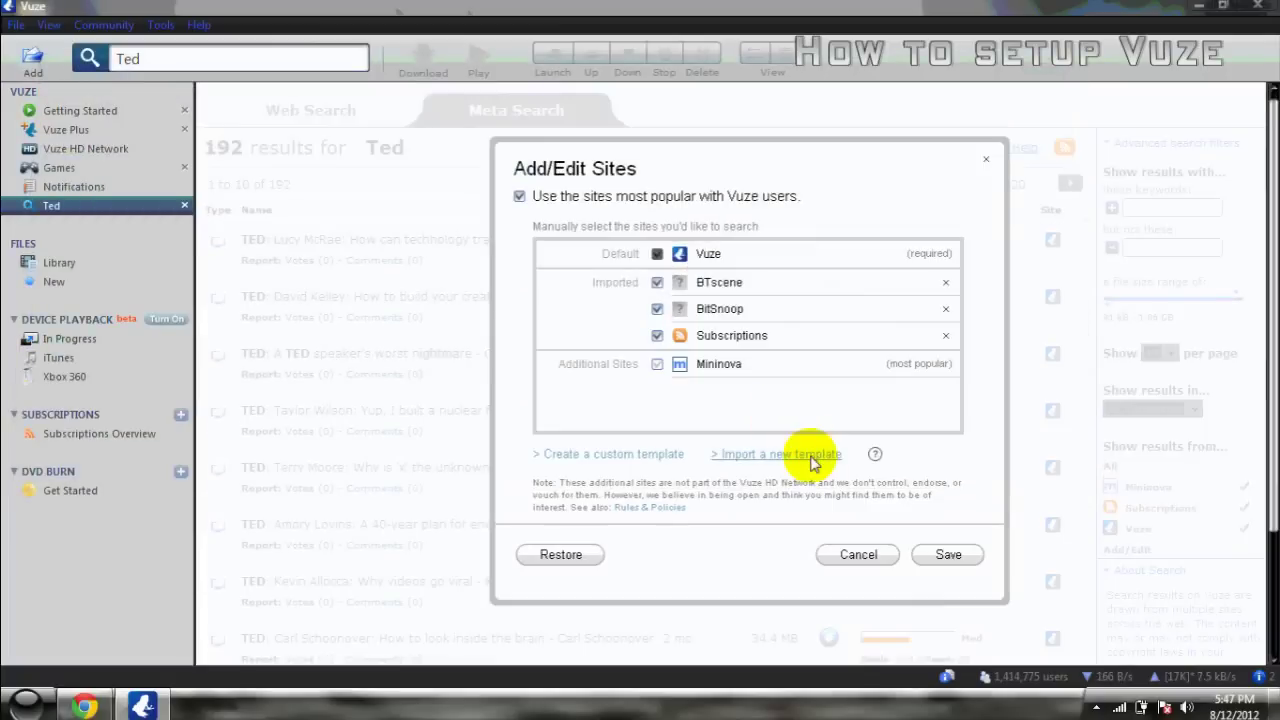
{"action": "left_click", "coordinate": [812, 457]}
{"action": "left_click", "coordinate": [731, 274]}
{"action": "double_click", "coordinate": [731, 274]}
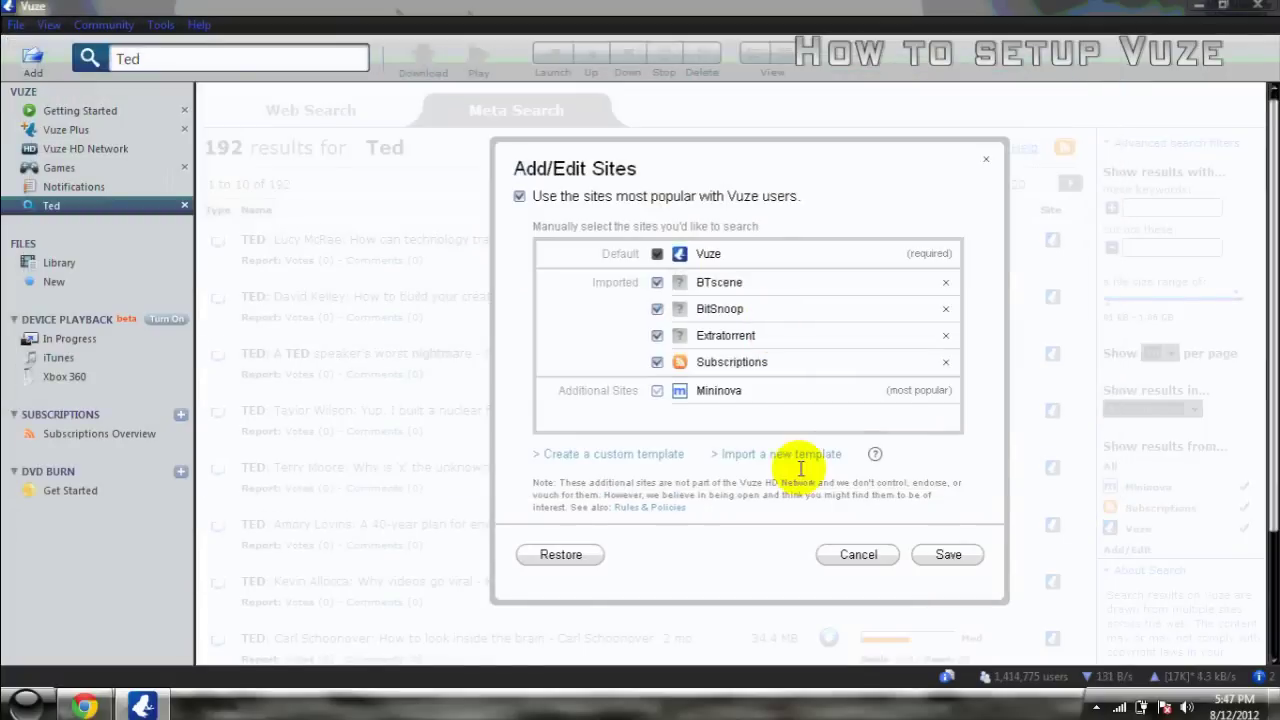
- Import the isoHunt_json and KAT search templates from the desktop into the site list
{"action": "left_click", "coordinate": [800, 466]}
{"action": "left_click", "coordinate": [243, 335]}
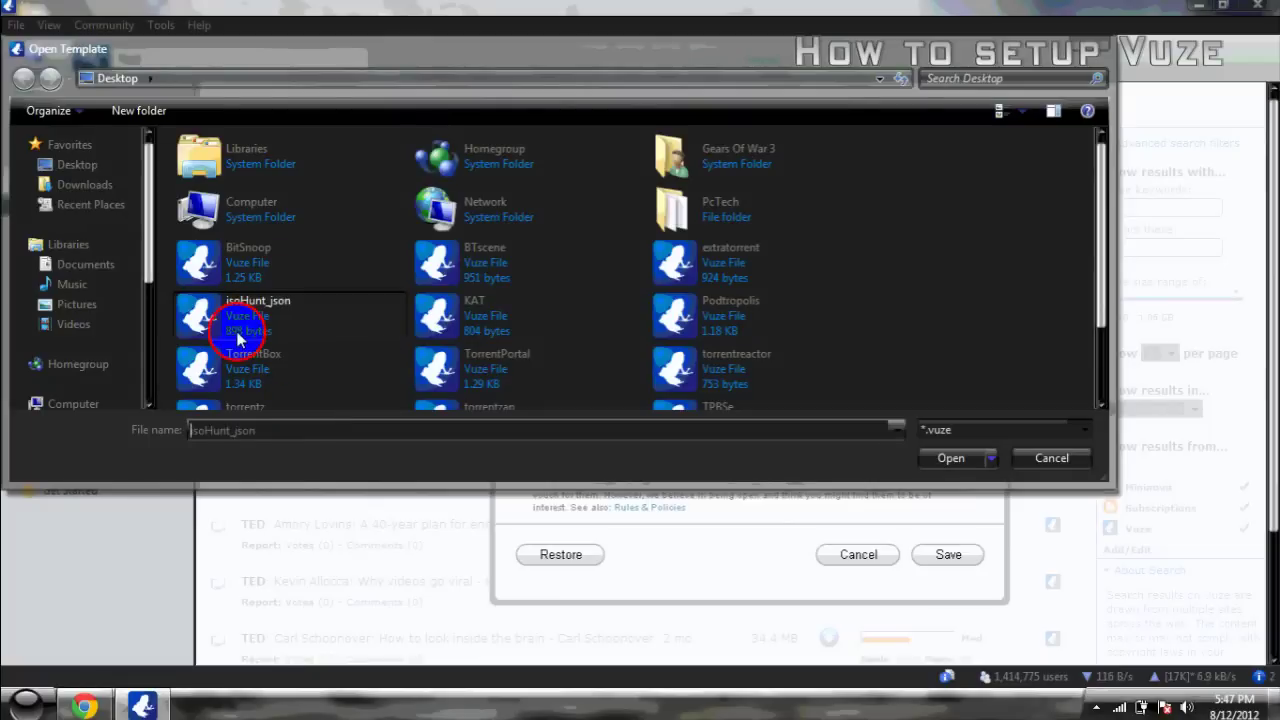
{"action": "double_click", "coordinate": [243, 335]}
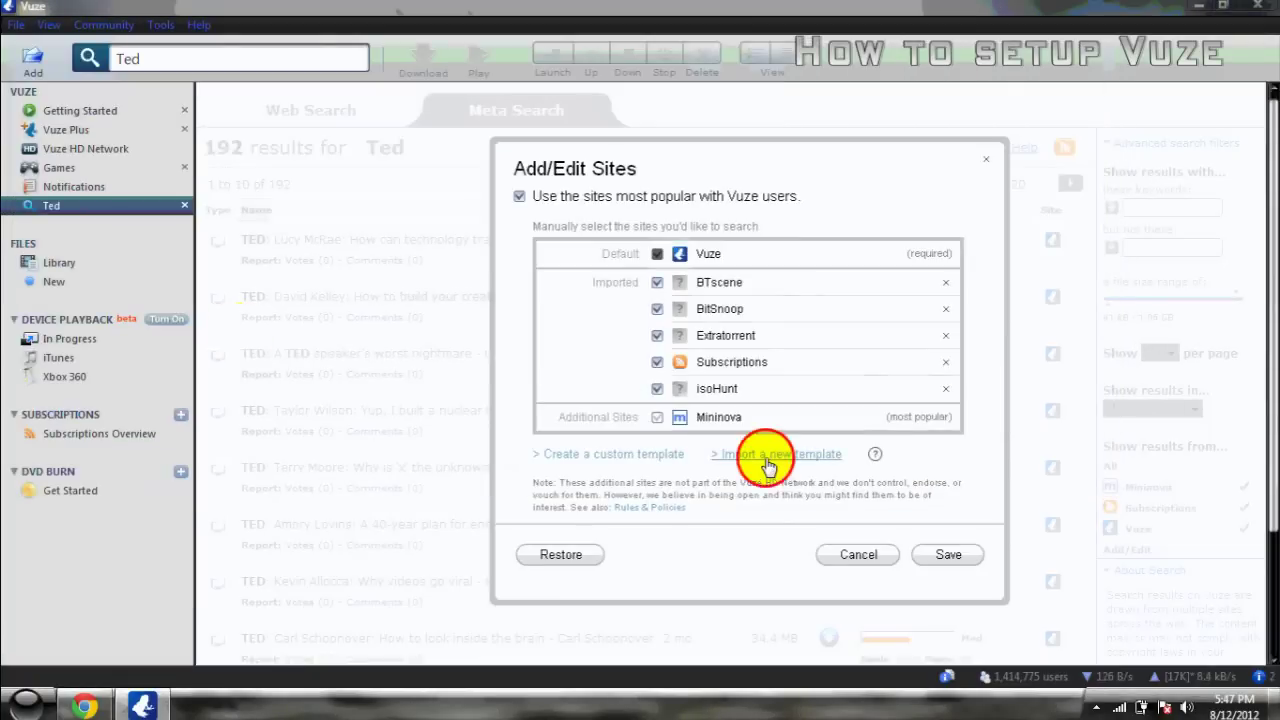
{"action": "left_click", "coordinate": [766, 466]}
{"action": "double_click", "coordinate": [471, 334]}
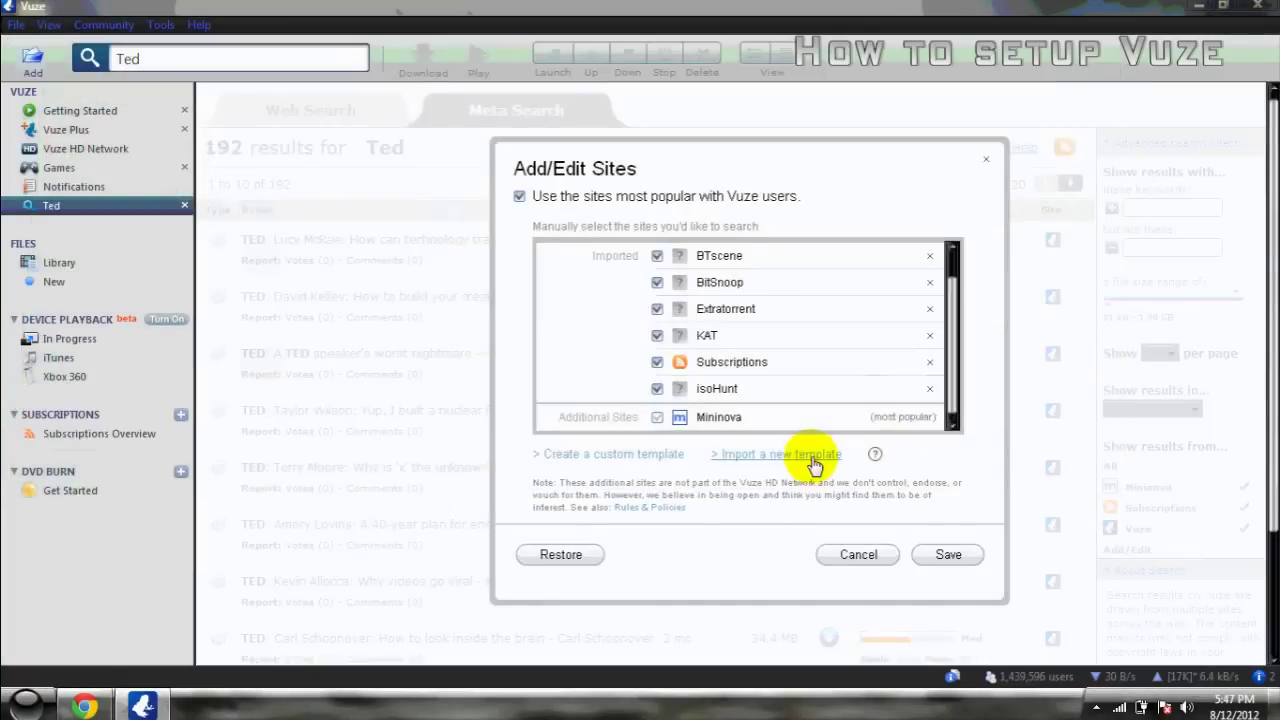
- Import the Podtropolis and TorrentBox search templates from the desktop into the site list
{"action": "left_click", "coordinate": [812, 457]}
{"action": "left_click", "coordinate": [750, 330]}
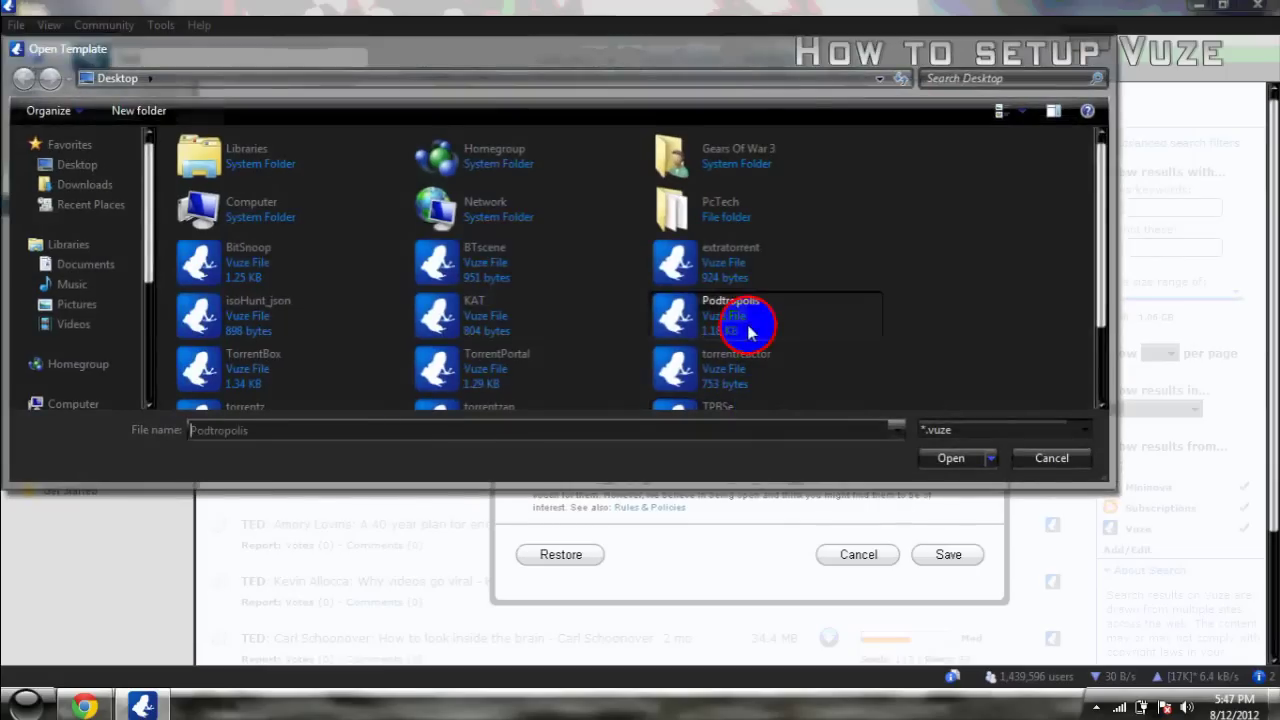
{"action": "double_click", "coordinate": [750, 330]}
{"action": "left_click", "coordinate": [803, 459]}
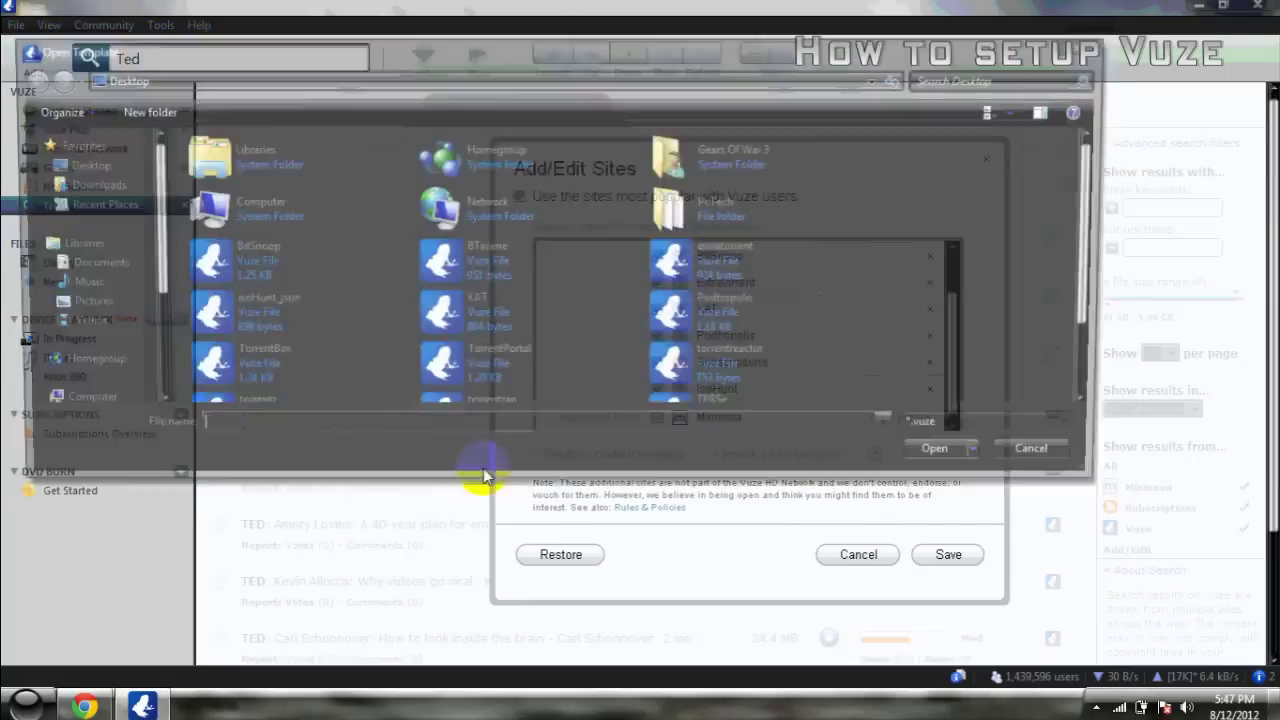
{"action": "left_click", "coordinate": [262, 363]}
{"action": "double_click", "coordinate": [263, 366]}
- Import the TorrentPortal and torrentreactor search templates from the desktop into the site list
{"action": "left_click", "coordinate": [779, 457]}
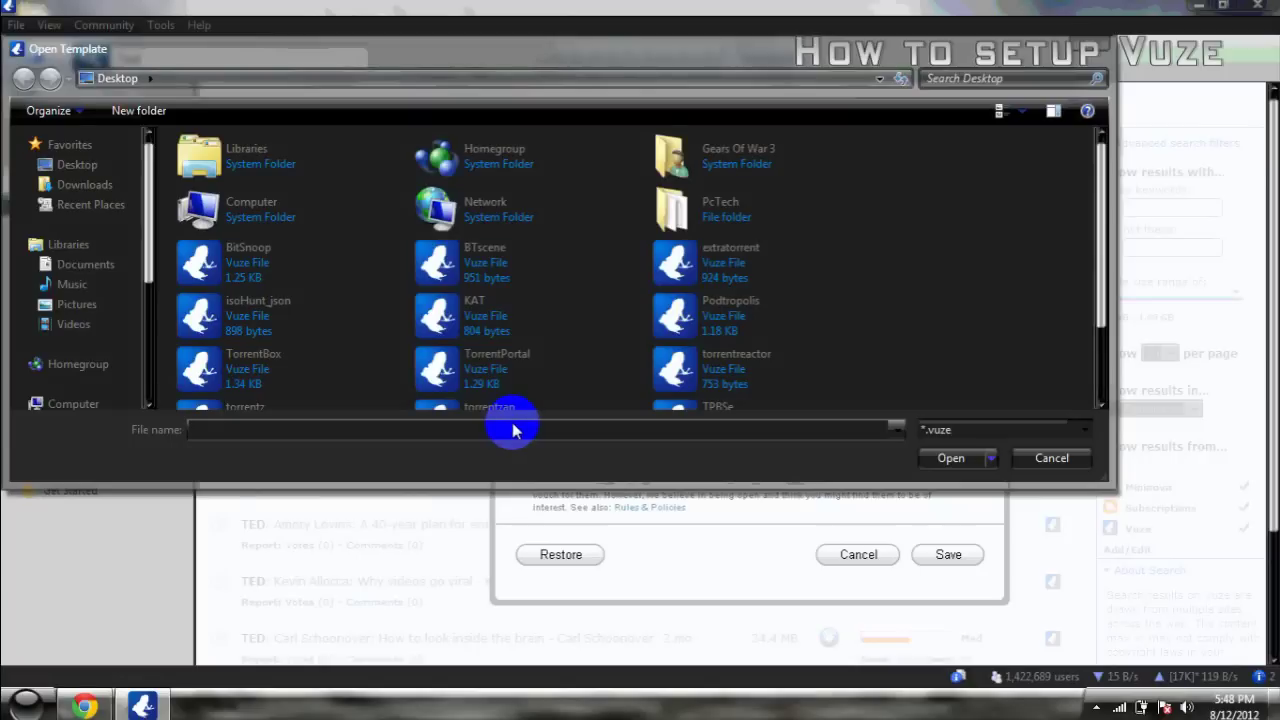
{"action": "left_click", "coordinate": [500, 371]}
{"action": "double_click", "coordinate": [500, 371]}
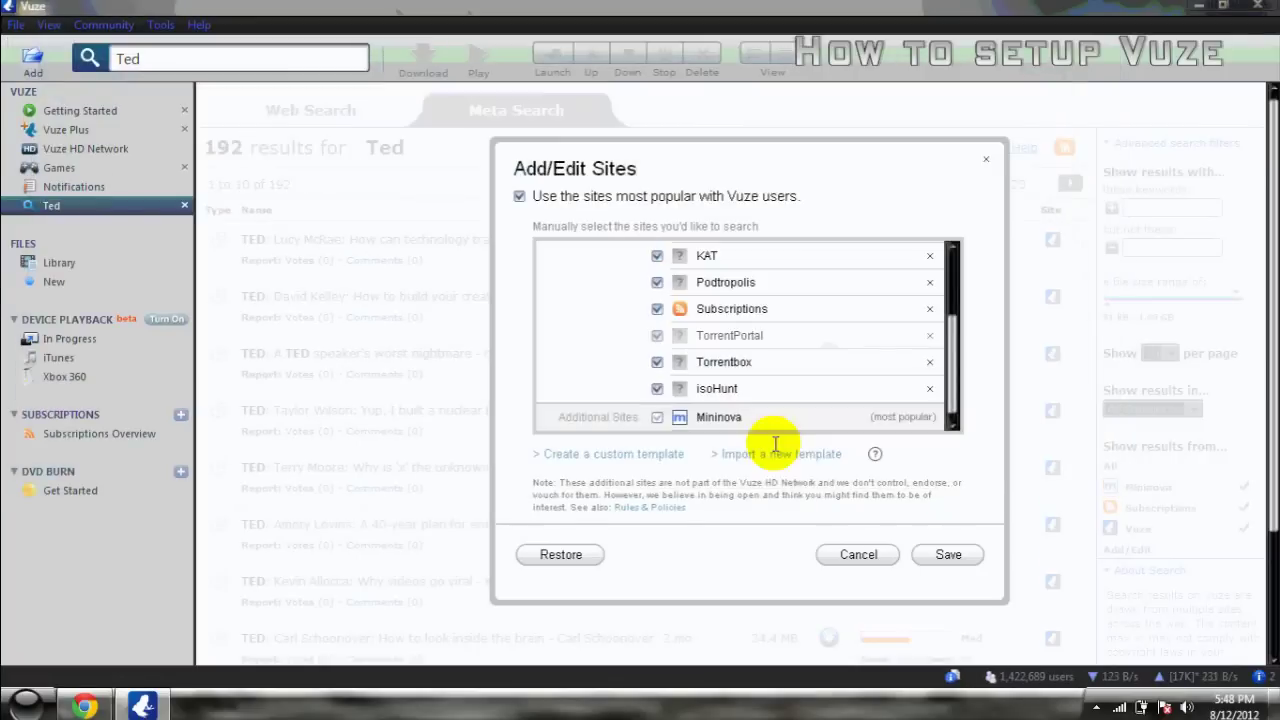
{"action": "left_click", "coordinate": [779, 462]}
{"action": "left_click", "coordinate": [720, 362]}
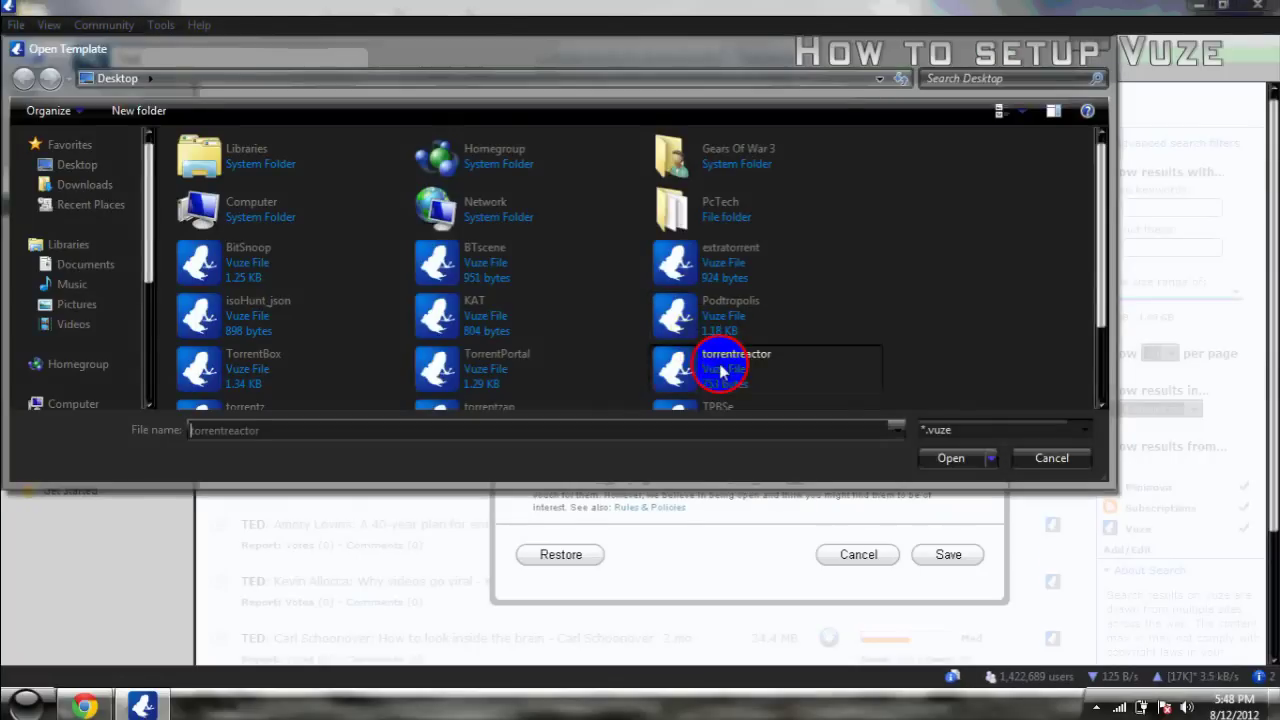
{"action": "double_click", "coordinate": [720, 362]}
- Import the torrentz and torrentzap search templates from the desktop into the site list
{"action": "left_click", "coordinate": [812, 460]}
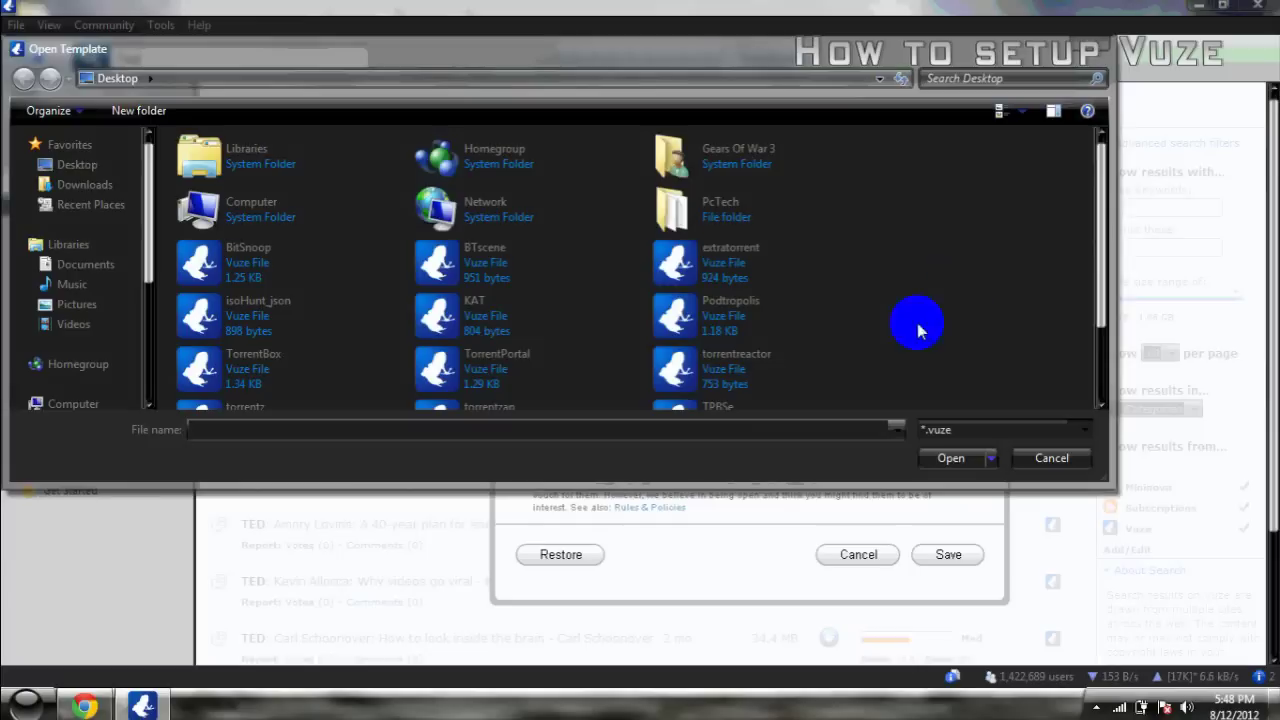
{"action": "left_click_drag", "start_coordinate": [1104, 255], "coordinate": [1100, 312]}
{"action": "double_click", "coordinate": [290, 320]}
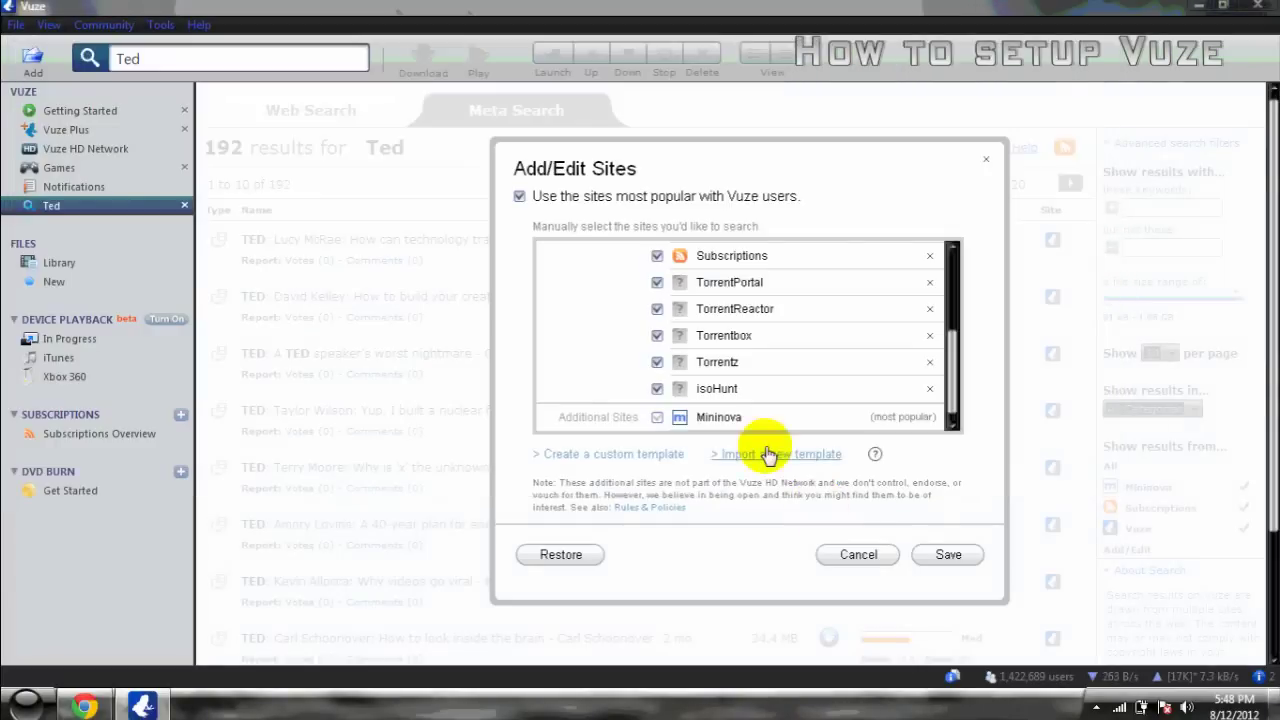
{"action": "left_click", "coordinate": [766, 458]}
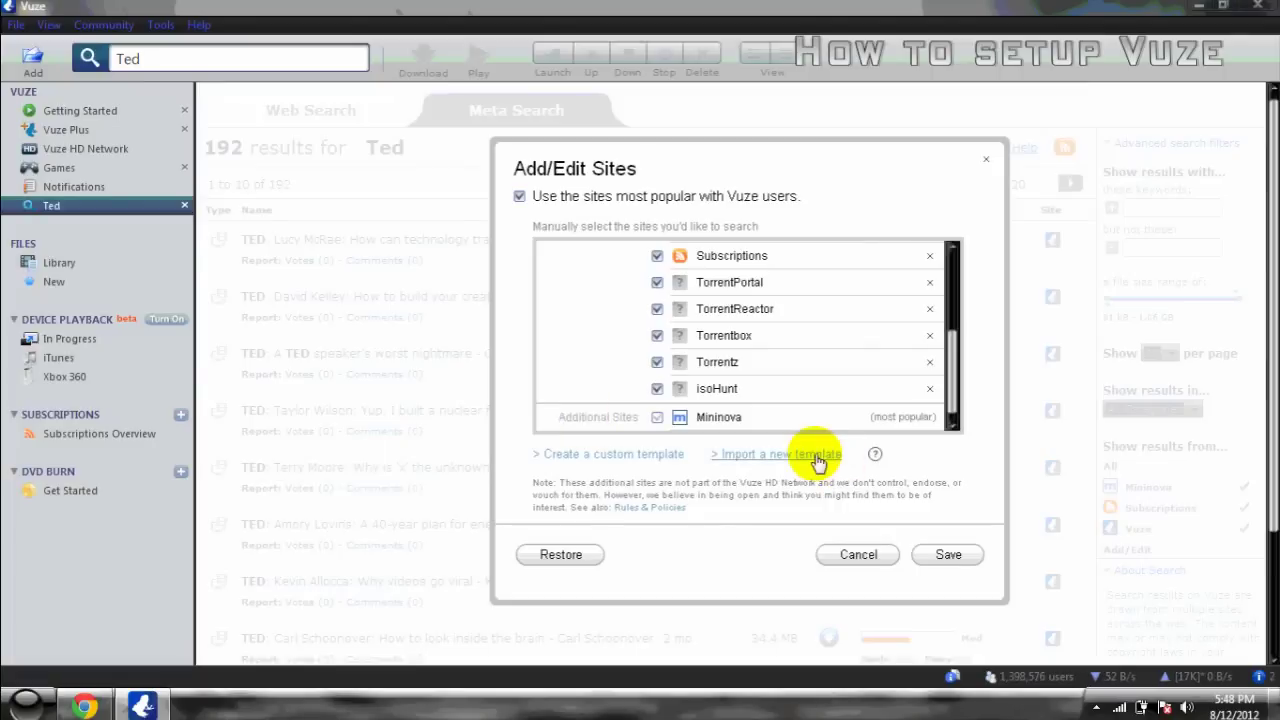
{"action": "left_click", "coordinate": [812, 457]}
{"action": "double_click", "coordinate": [528, 414]}
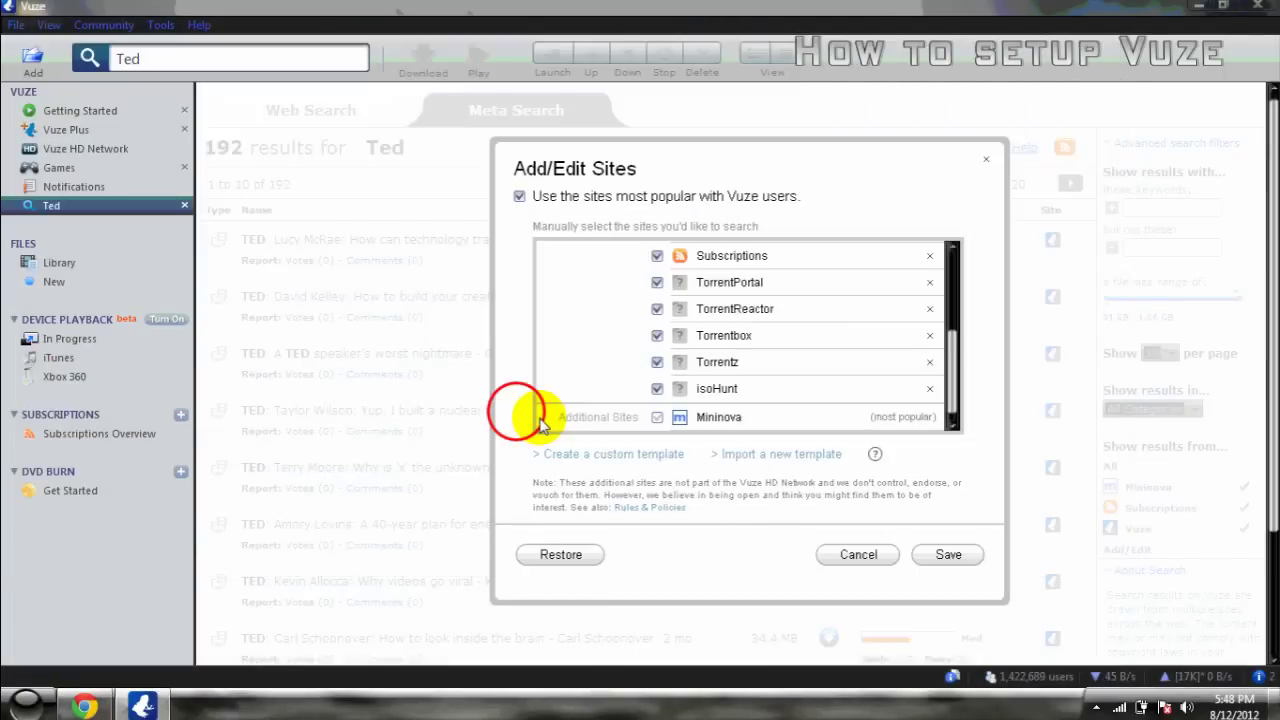
- Import the remaining TPBSe, vertor and YT search templates from the desktop into the site list
{"action": "left_click", "coordinate": [778, 456]}
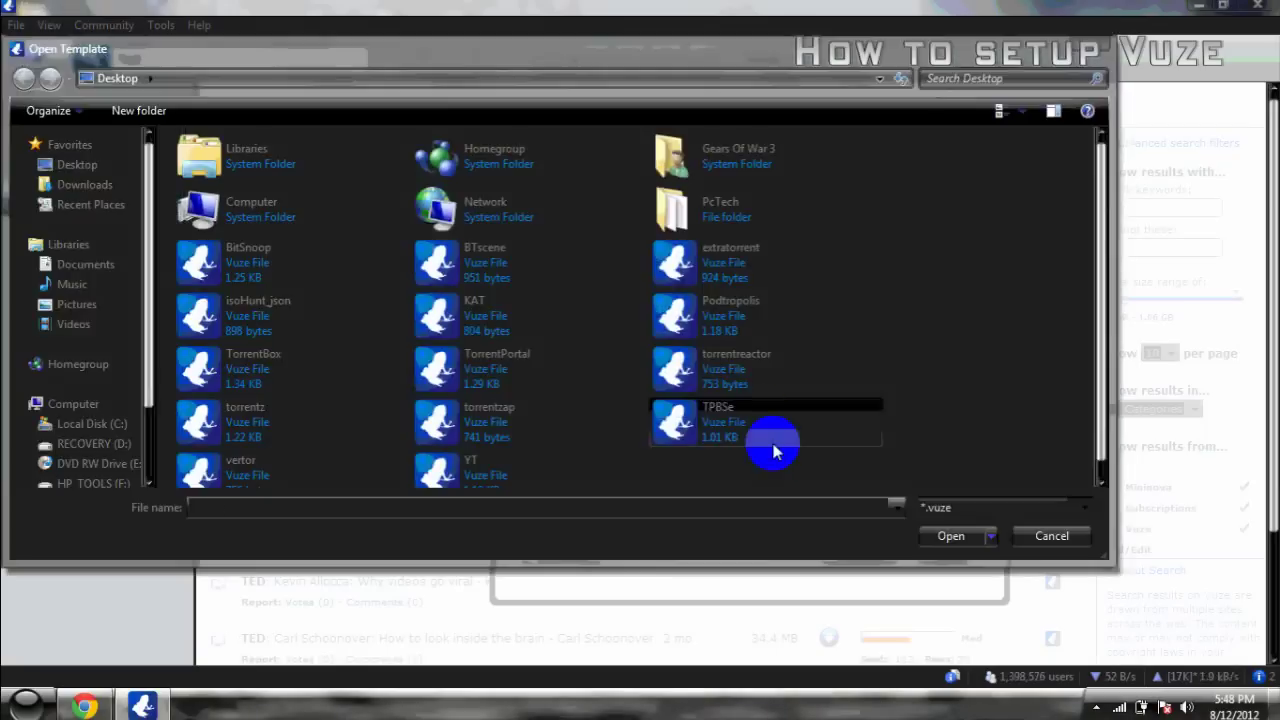
{"action": "double_click", "coordinate": [762, 432]}
{"action": "left_click", "coordinate": [755, 457]}
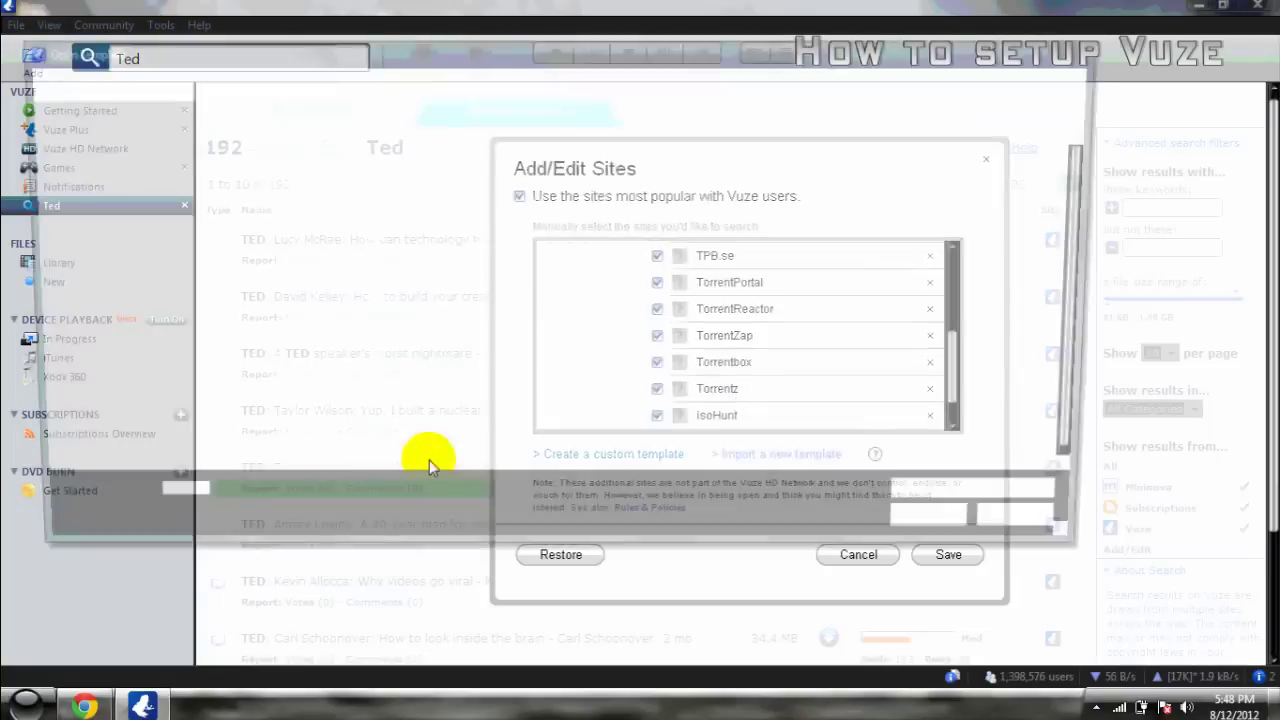
{"action": "double_click", "coordinate": [306, 457]}
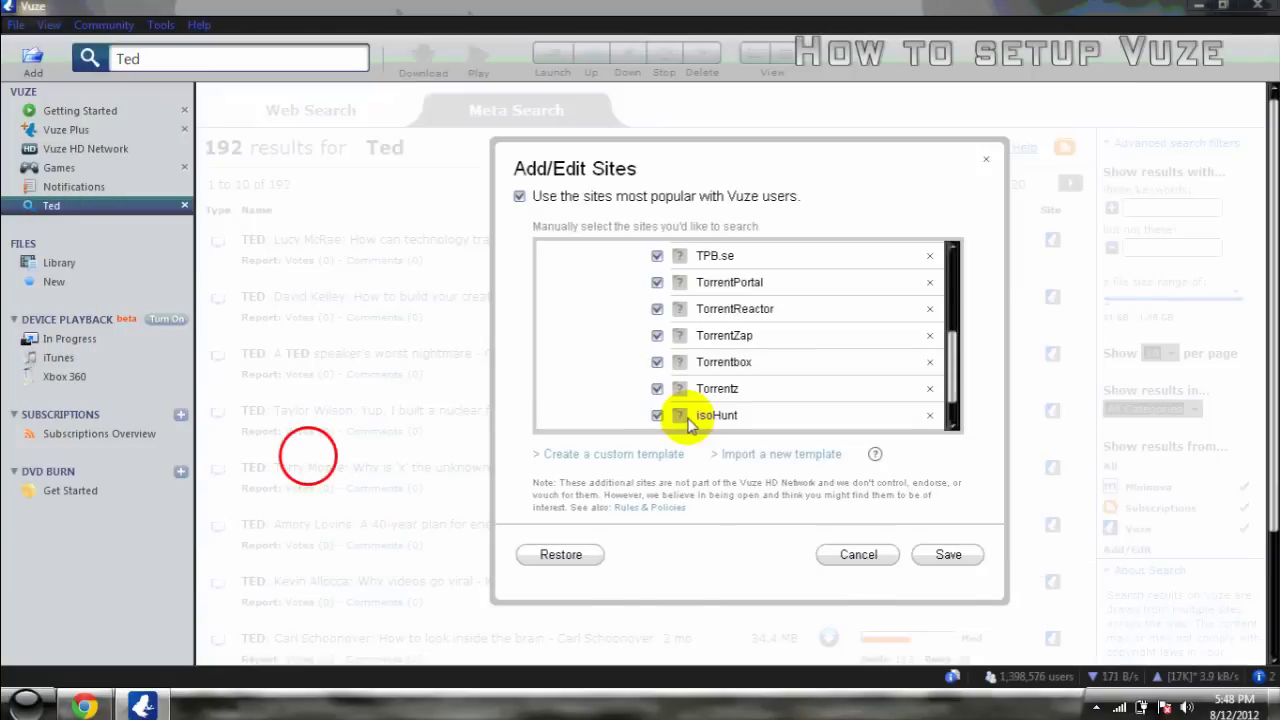
{"action": "left_click", "coordinate": [757, 457]}
{"action": "double_click", "coordinate": [466, 506]}
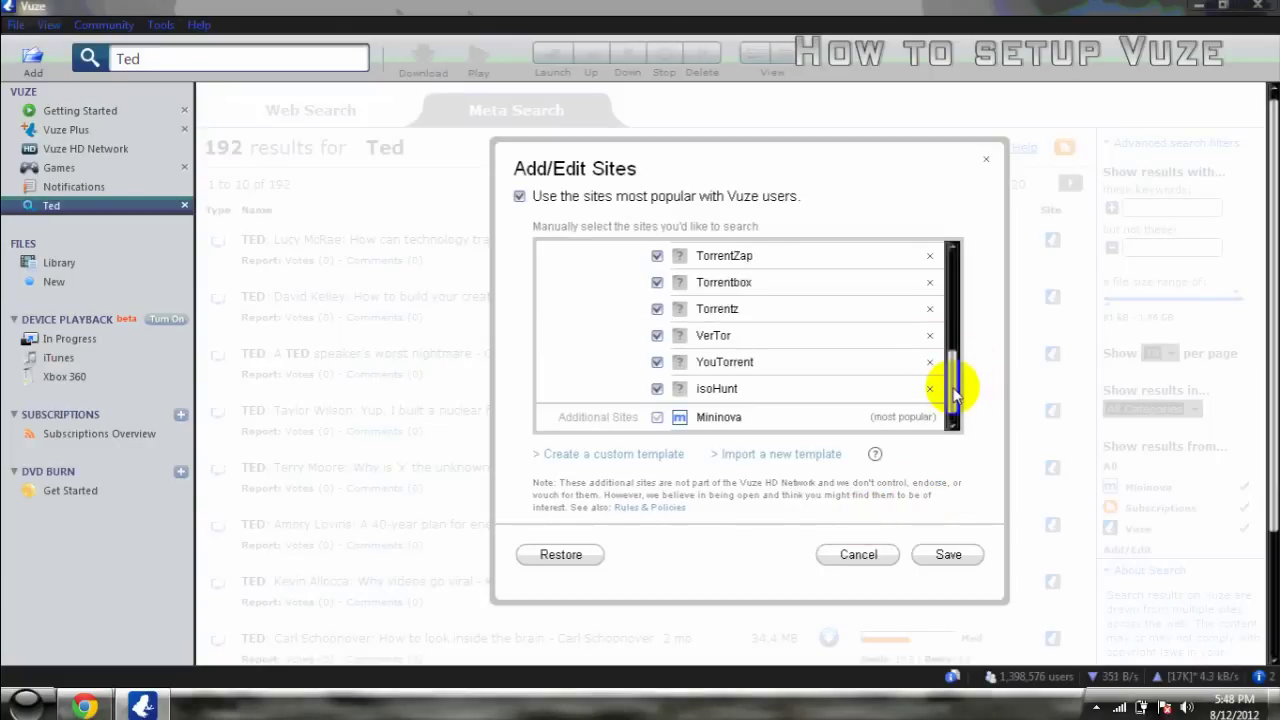
- Save the expanded list of Meta Search sites and look through the refreshed "Ted" results
{"action": "left_click_drag", "start_coordinate": [953, 393], "coordinate": [951, 531]}
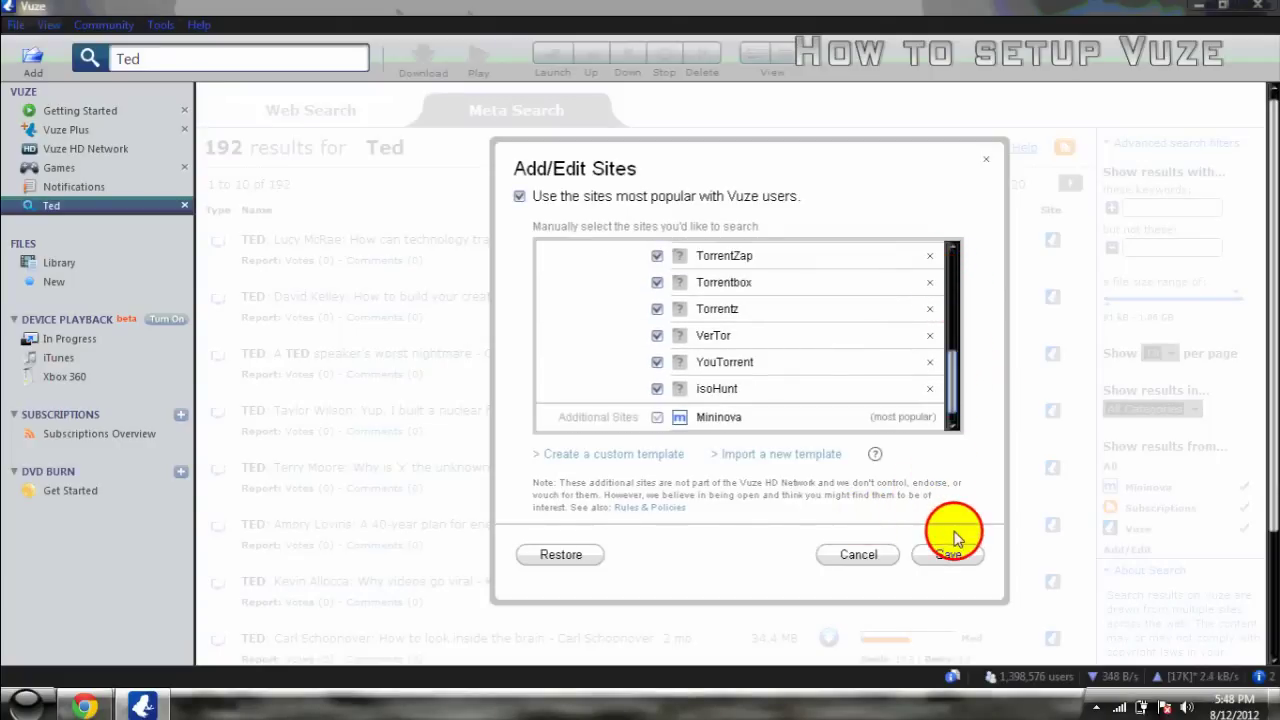
{"action": "left_click", "coordinate": [943, 566]}
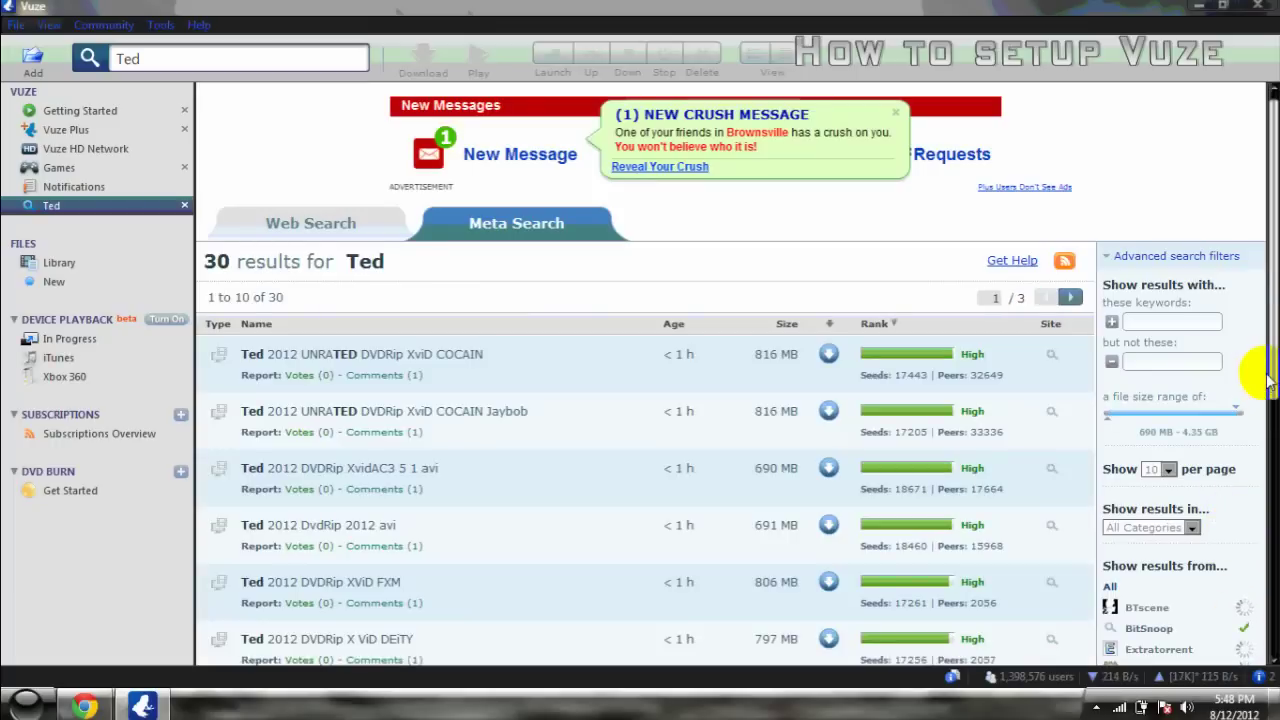
{"action": "left_click_drag", "start_coordinate": [1266, 366], "coordinate": [1262, 449]}
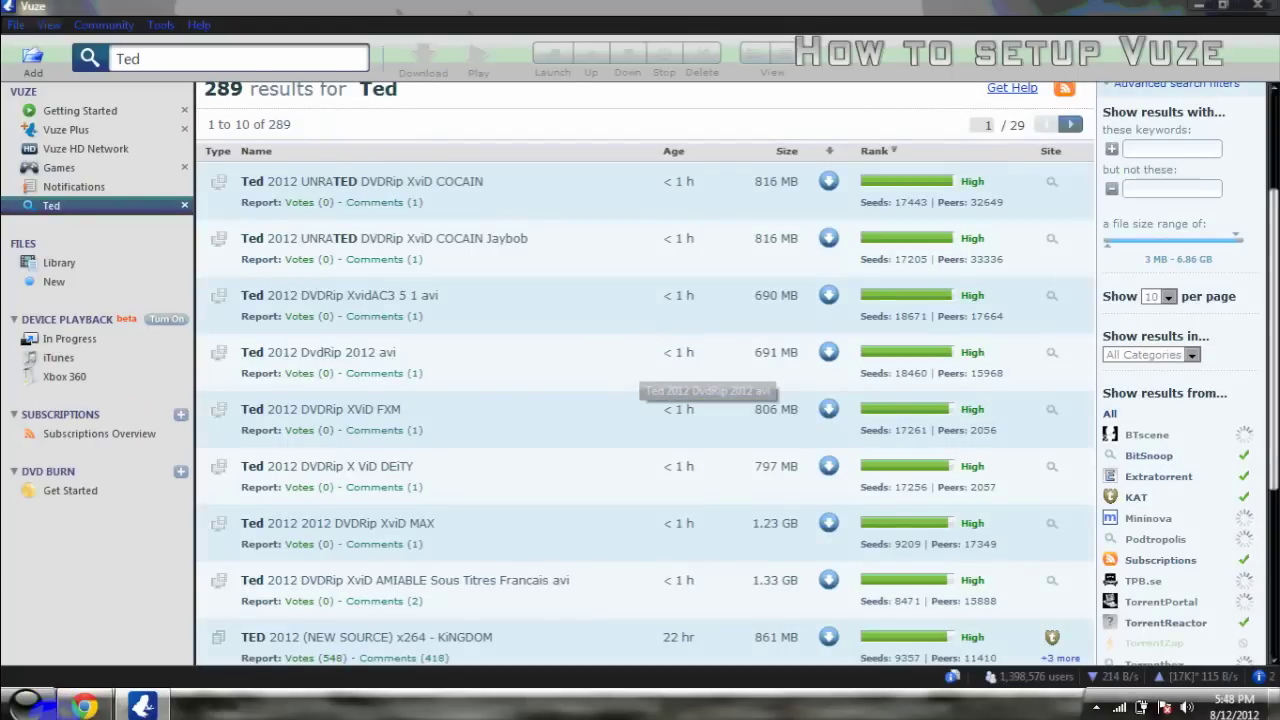
- Switch to Chrome to open Google in a new tab, and return to Vuze
{"action": "left_click", "coordinate": [86, 706]}
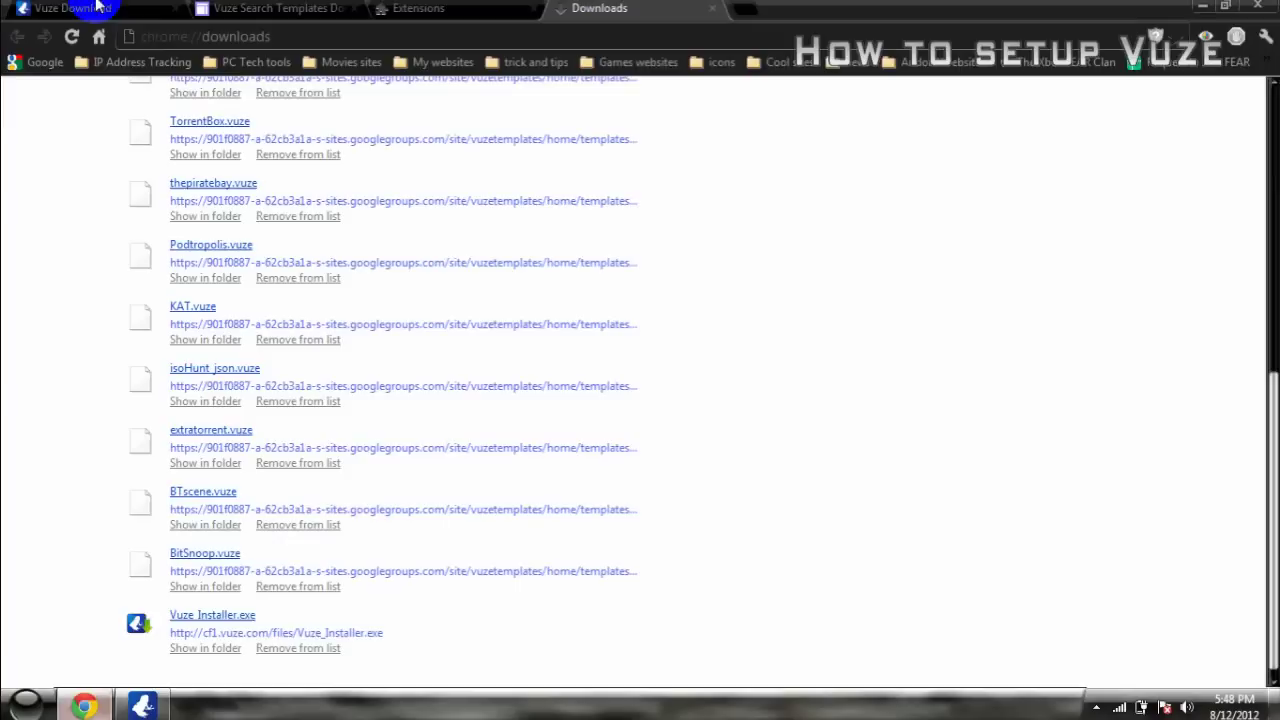
{"action": "left_click", "coordinate": [730, 17]}
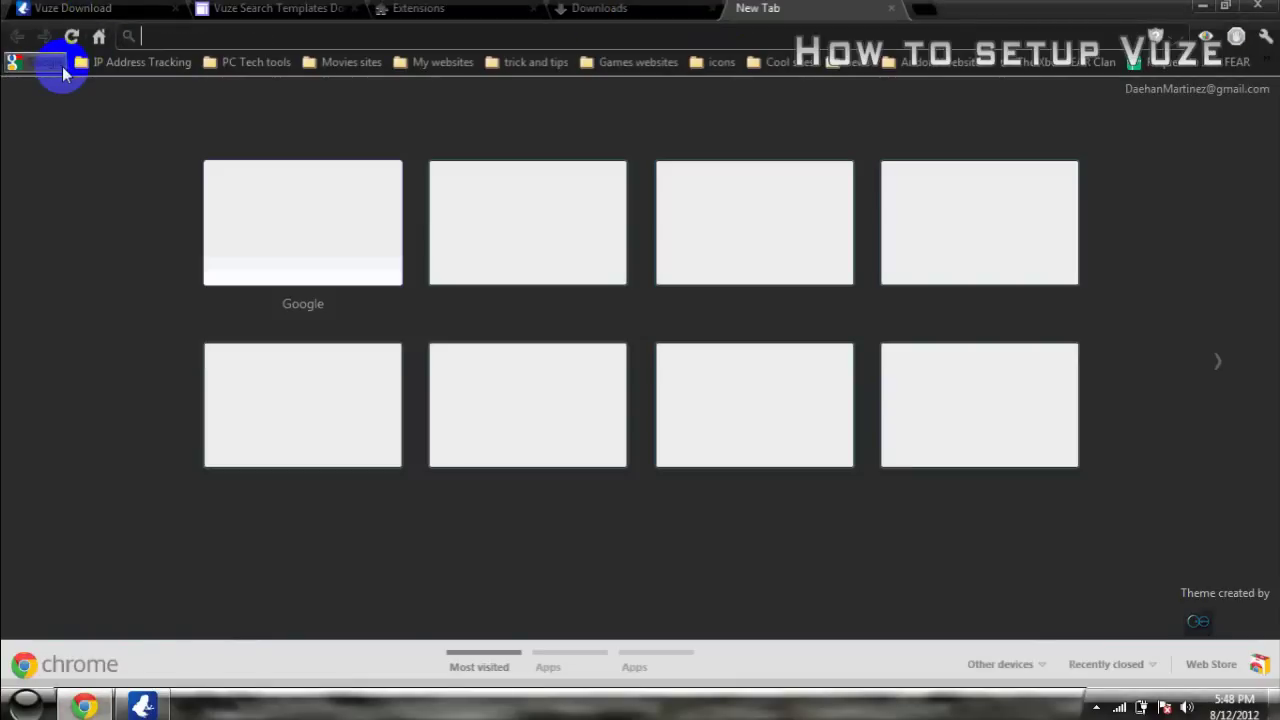
{"action": "left_click", "coordinate": [58, 66]}
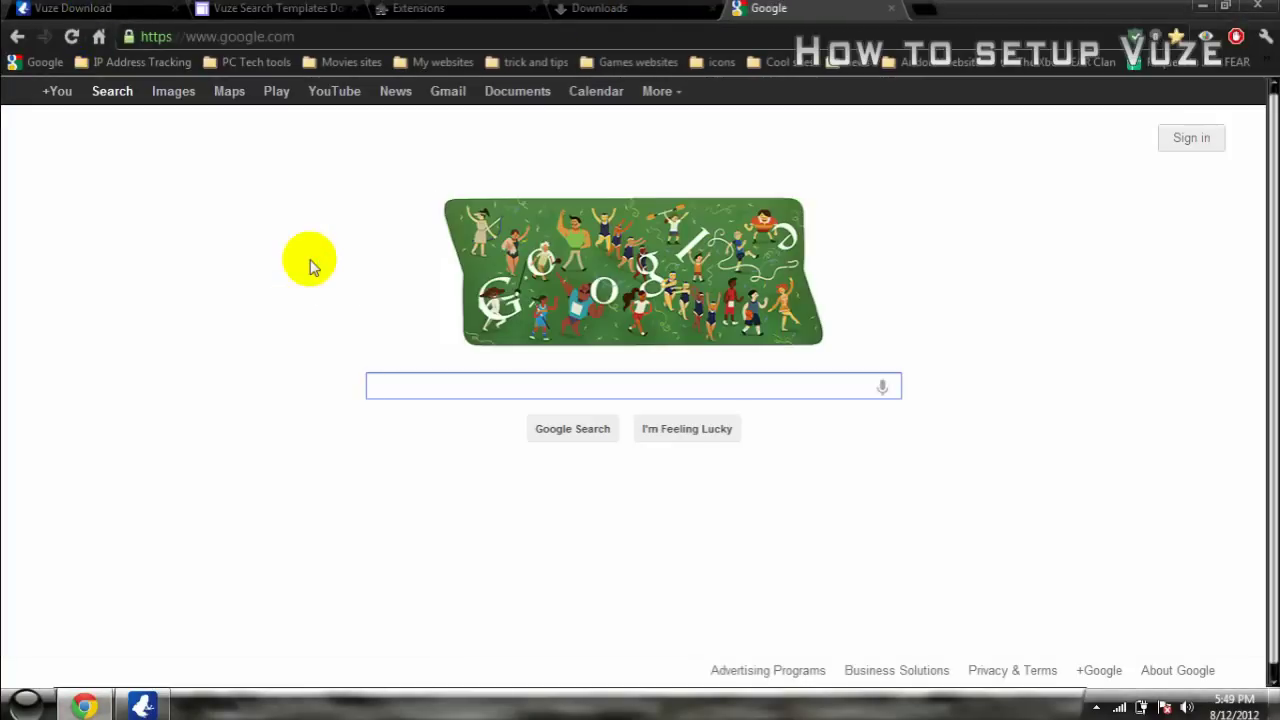
{"action": "left_click", "coordinate": [86, 703]}
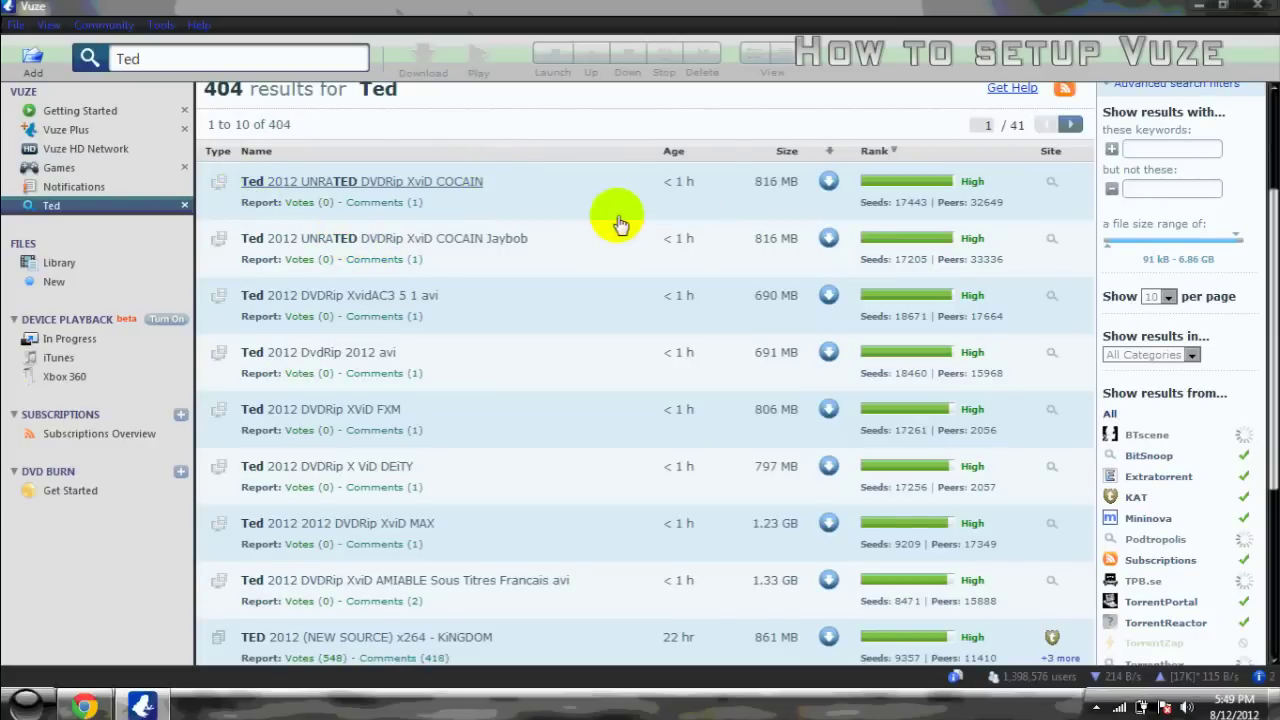
- View the torrent page of the first "Ted" result, stopping the slow script and closing the AVG threat alert
{"action": "left_click", "coordinate": [356, 188]}
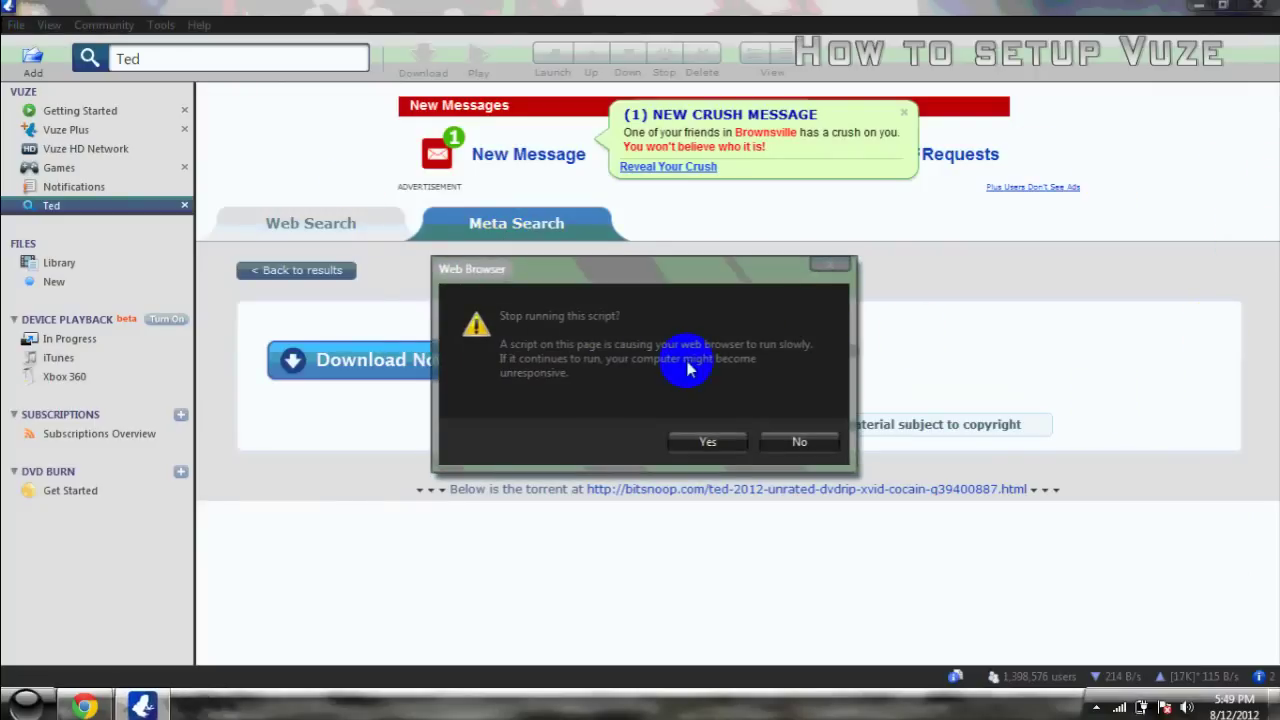
{"action": "left_click", "coordinate": [677, 342]}
{"action": "left_click", "coordinate": [712, 443]}
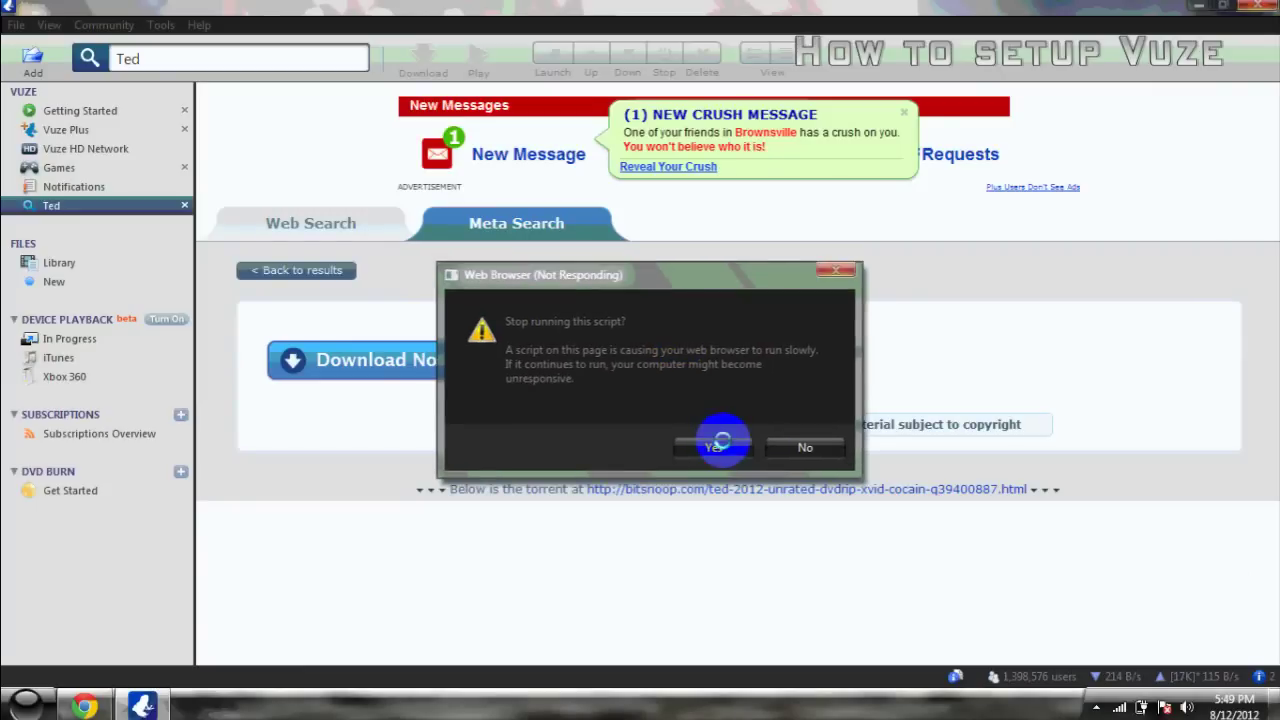
{"action": "left_click", "coordinate": [742, 449]}
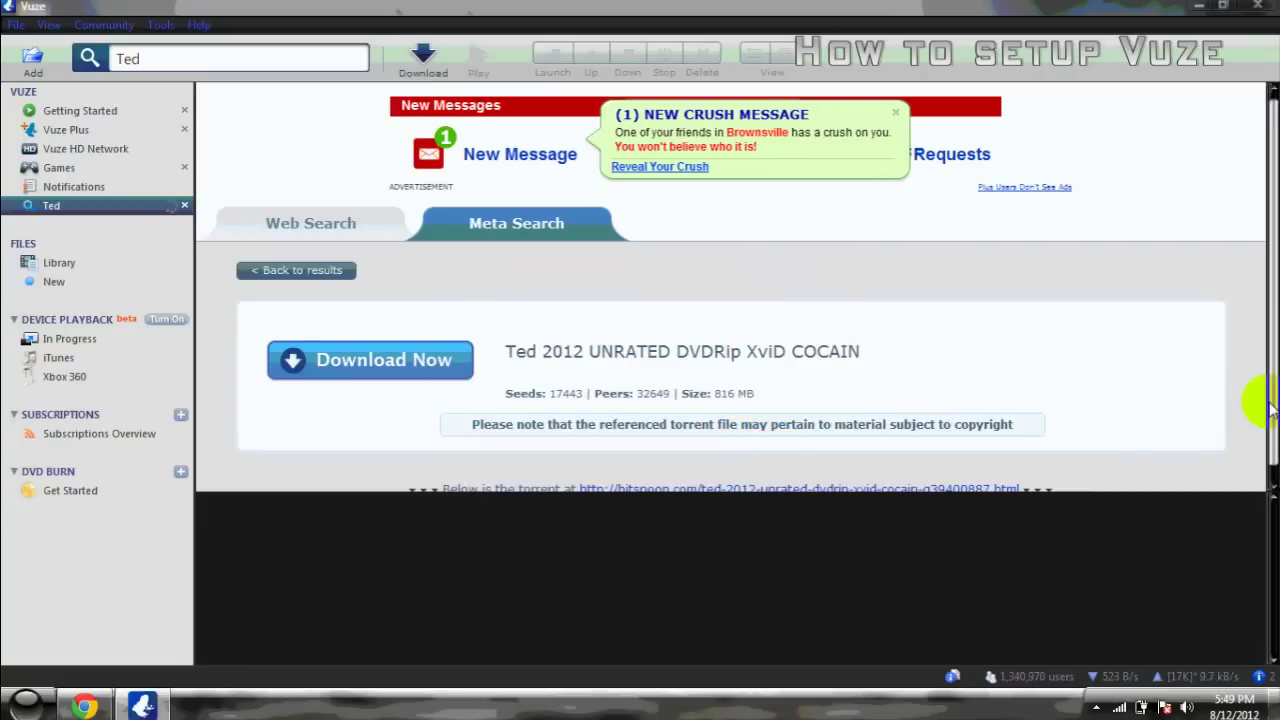
{"action": "left_click_drag", "start_coordinate": [1272, 430], "coordinate": [1272, 452]}
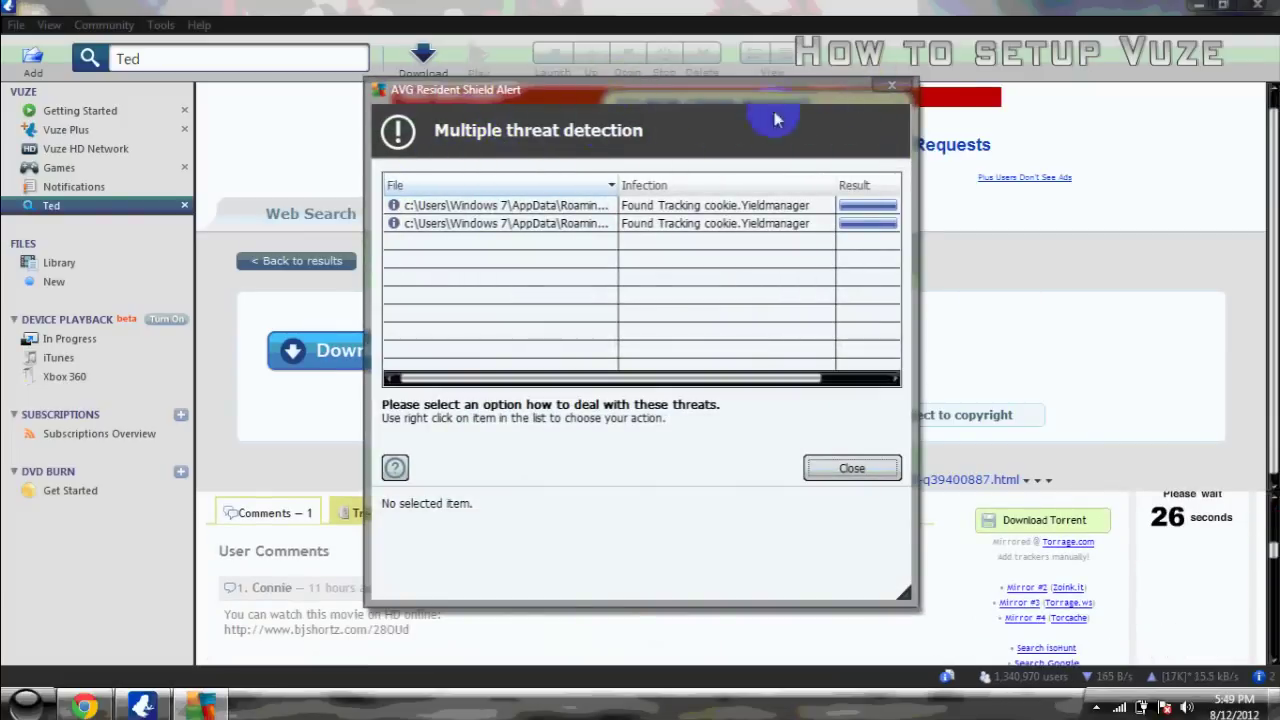
{"action": "left_click", "coordinate": [850, 466]}
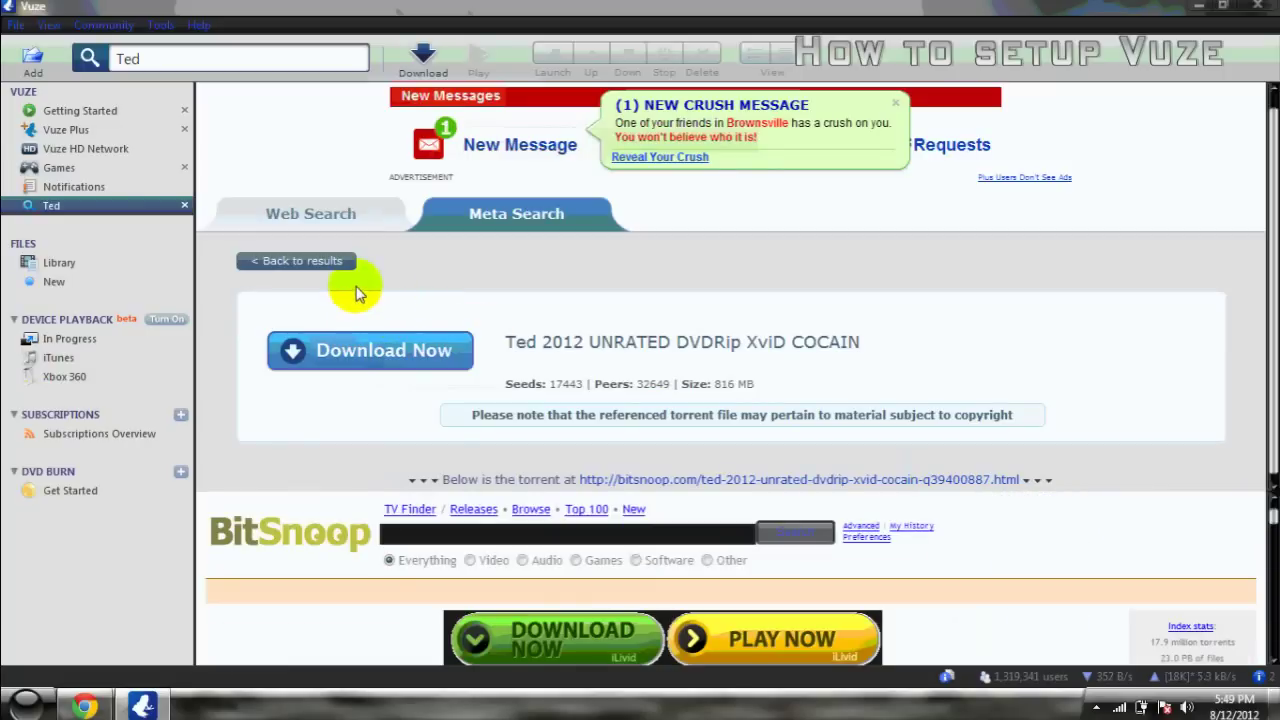
- Return to the "Ted" search results and look through the first page and its list of source sites
{"action": "left_click", "coordinate": [335, 272]}
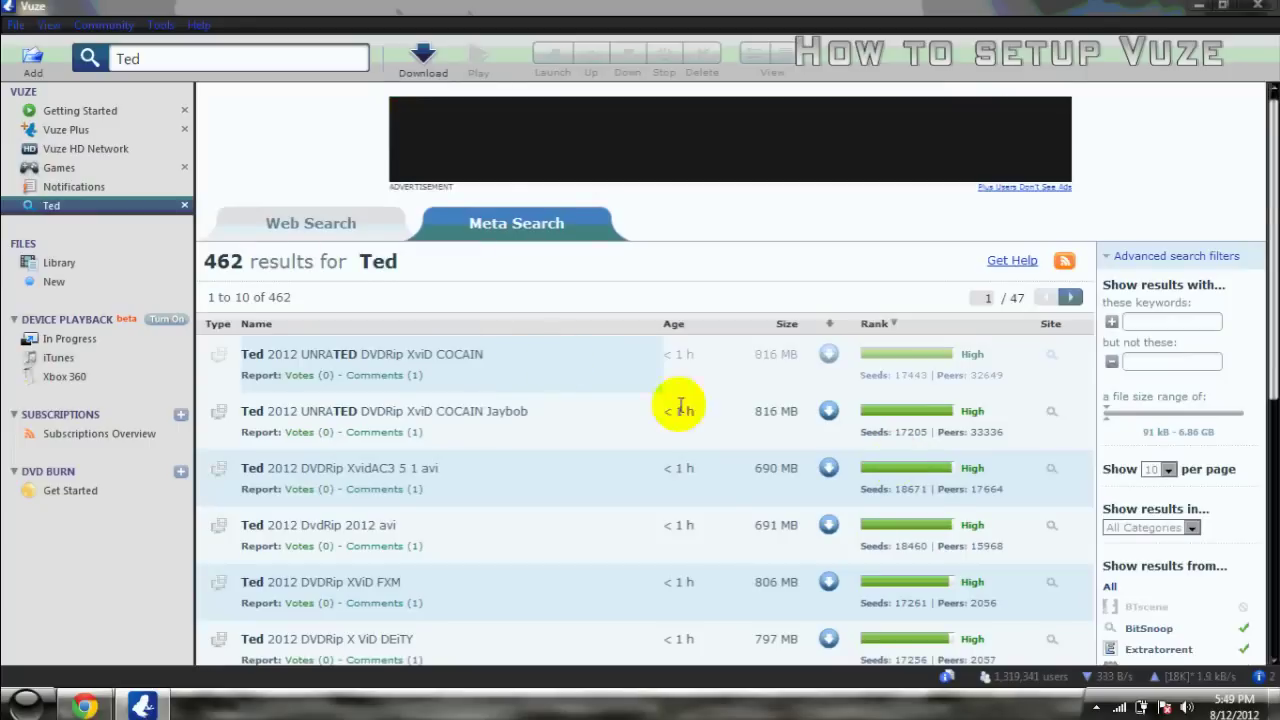
{"action": "scroll", "coordinate": [920, 510], "scroll_direction": "down", "scroll_amount": 5}
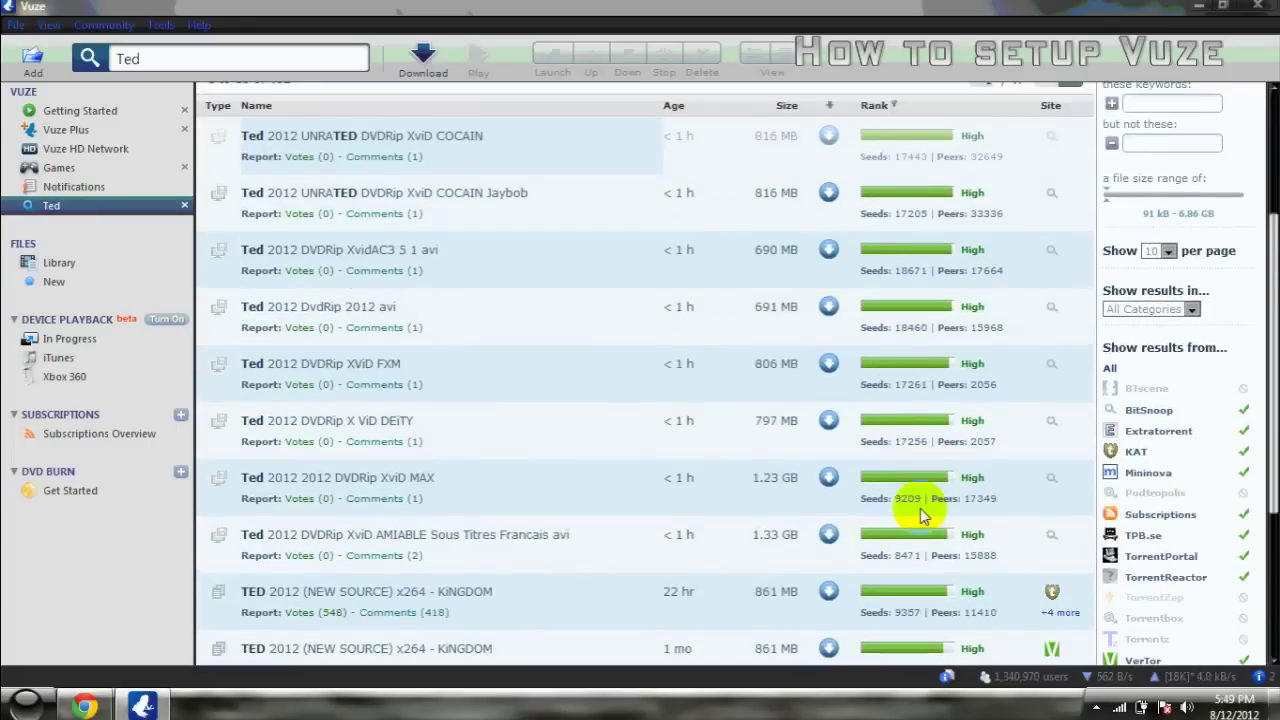
{"action": "scroll", "coordinate": [920, 512], "scroll_direction": "down", "scroll_amount": 1}
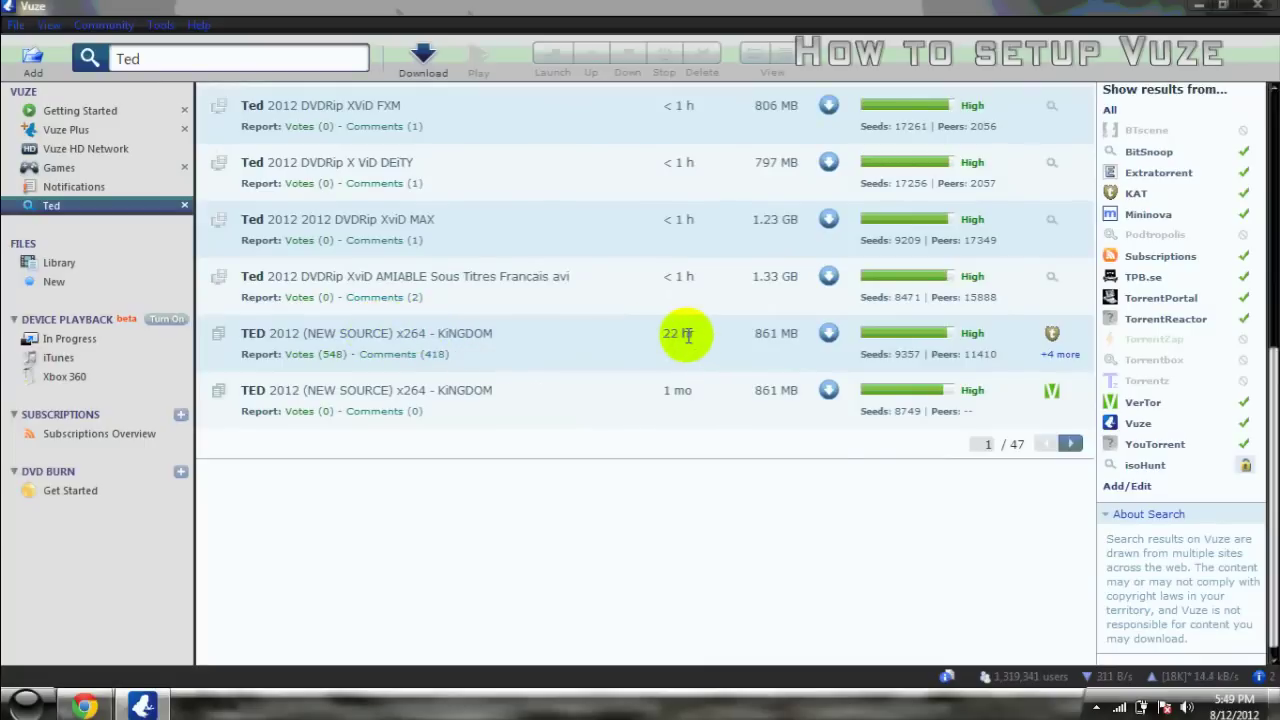
- Open the KAT result "TED 2012 (NEW SOURCE) x264 - KiNGDOM" and look through its torrent page, briefly switching to Chrome and back
{"action": "left_click", "coordinate": [443, 336]}
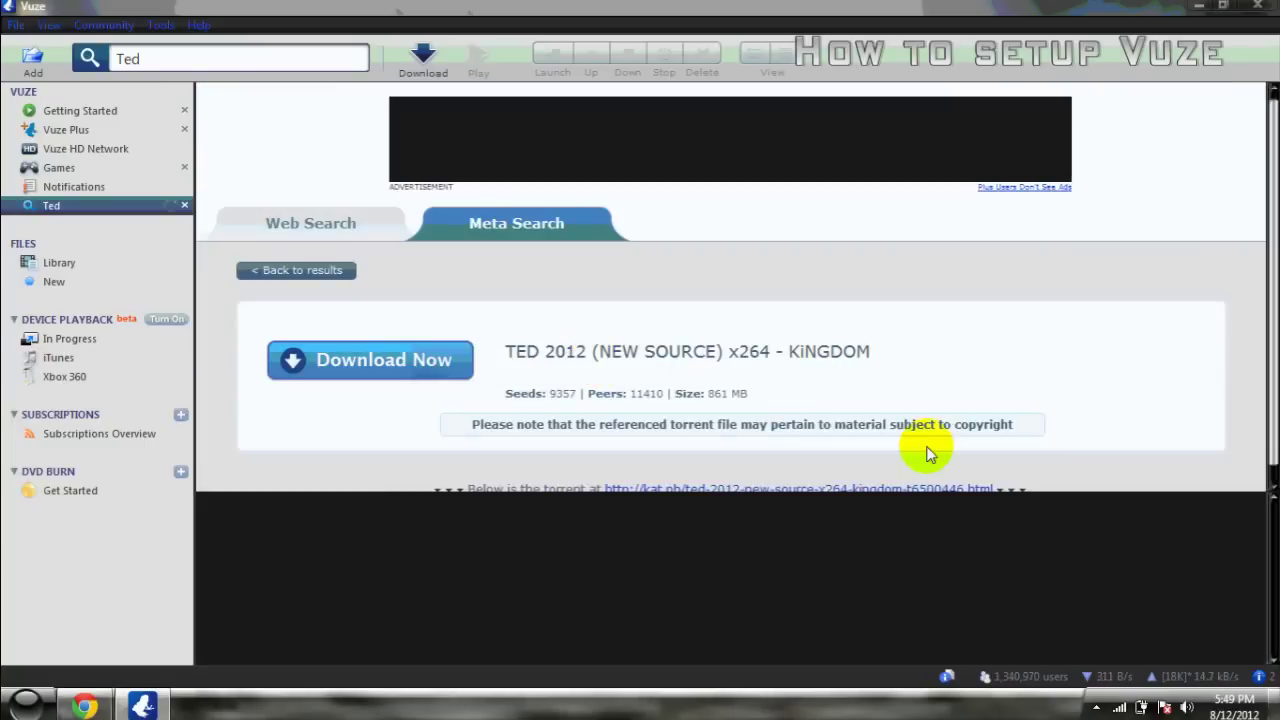
{"action": "scroll", "coordinate": [922, 410], "scroll_direction": "down", "scroll_amount": 1}
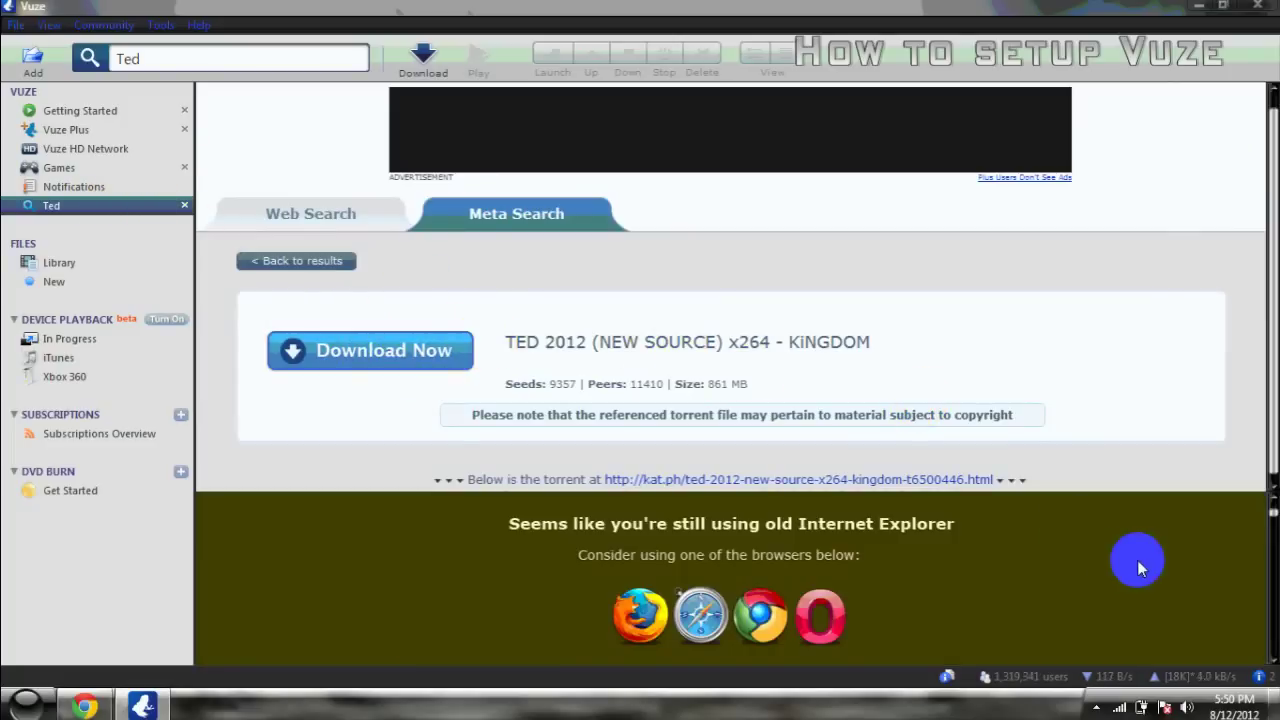
{"action": "scroll", "coordinate": [1270, 525], "scroll_direction": "down", "scroll_amount": 5}
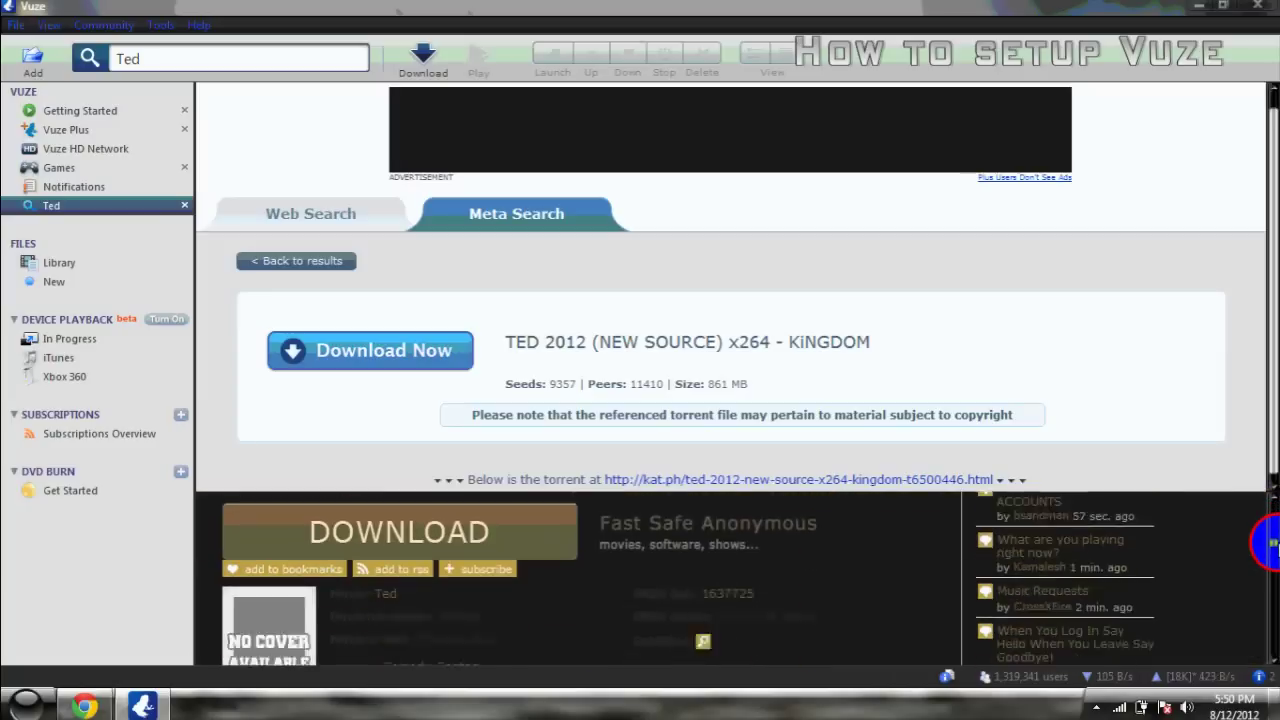
{"action": "left_click_drag", "start_coordinate": [1269, 537], "coordinate": [1206, 529]}
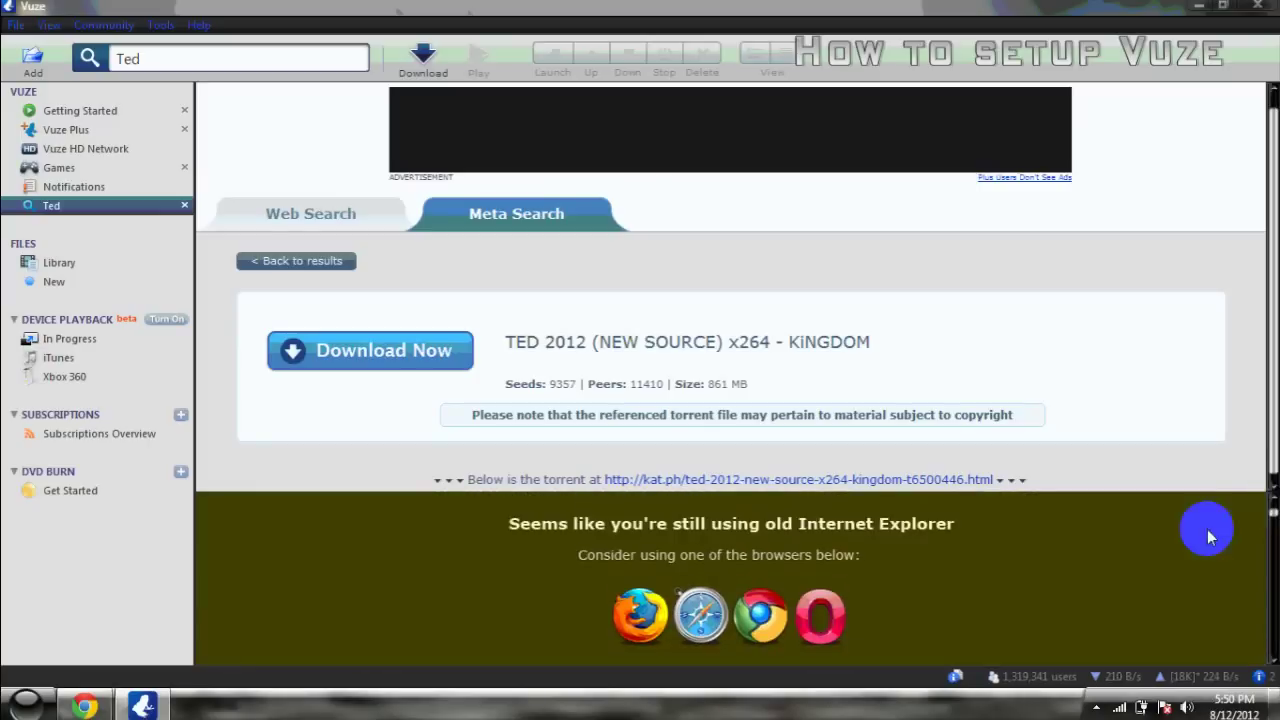
{"action": "left_click", "coordinate": [86, 706]}
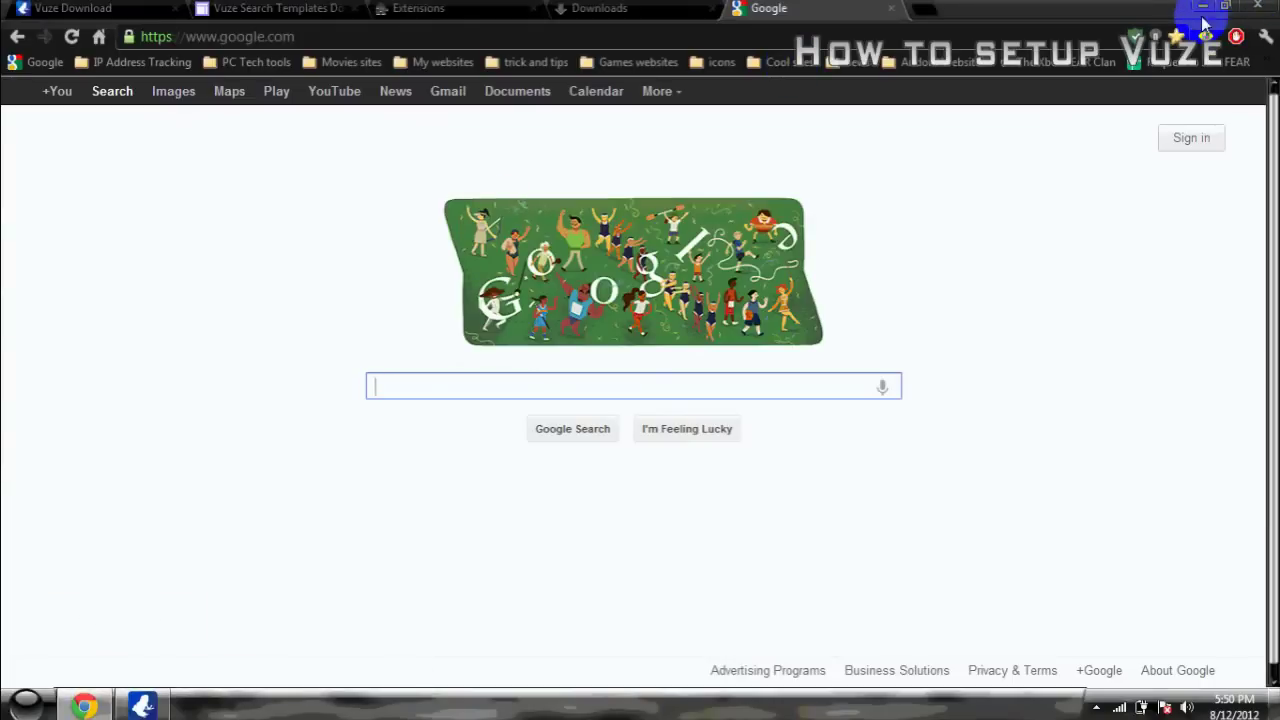
{"action": "left_click", "coordinate": [1204, 9]}
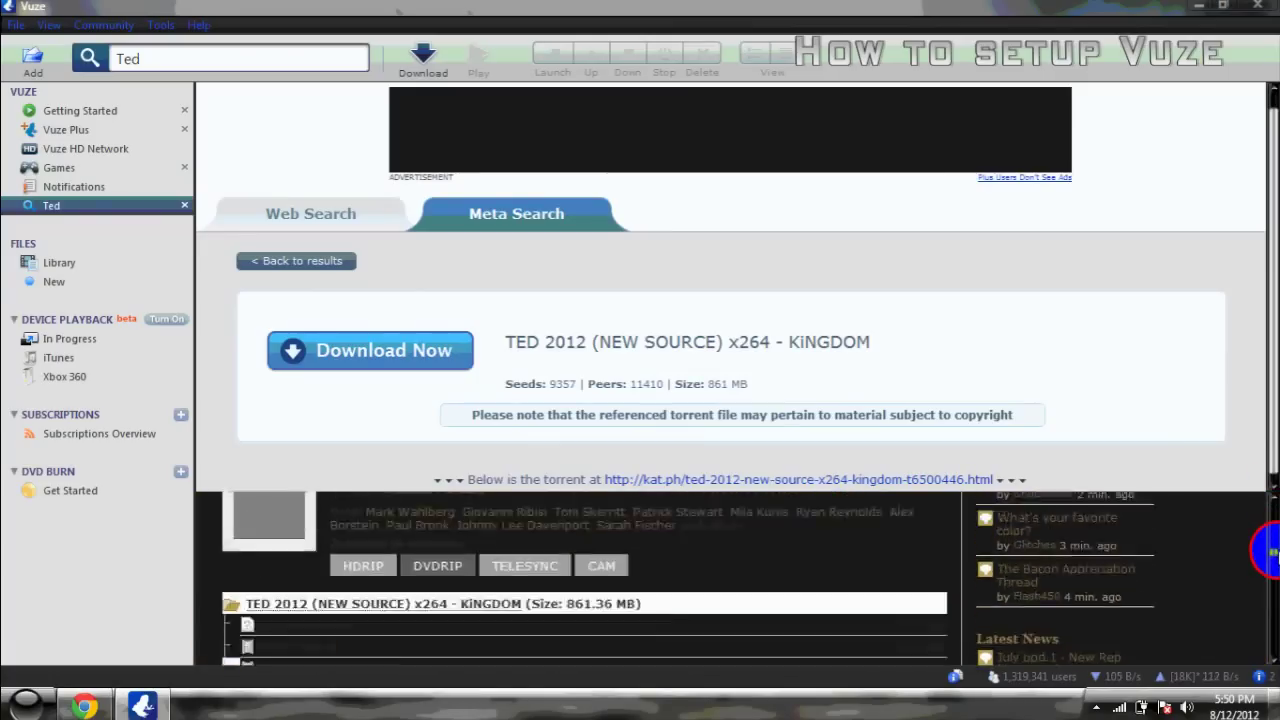
{"action": "scroll", "coordinate": [1270, 522], "scroll_direction": "down", "scroll_amount": 2}
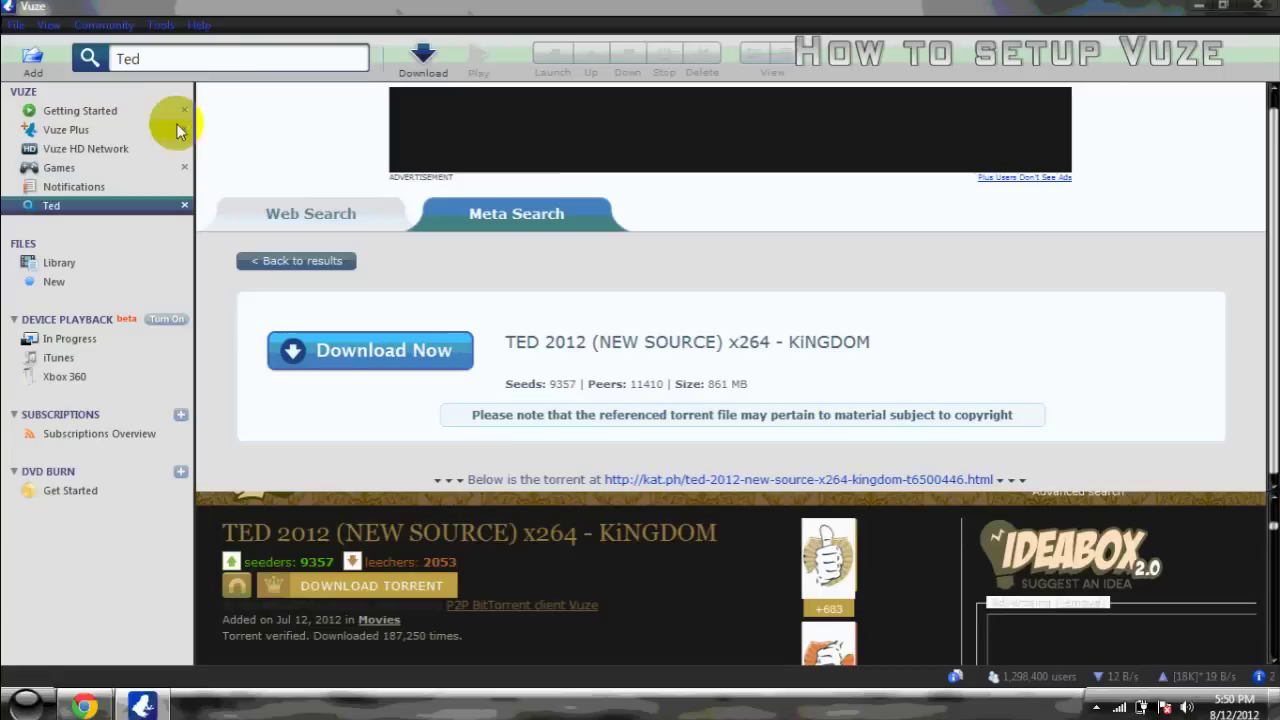
- Download the "TED 2012 (NEW SOURCE) x264 - KiNGDOM" torrent, accept the copyright notice and close the progress window
{"action": "left_click", "coordinate": [350, 350]}
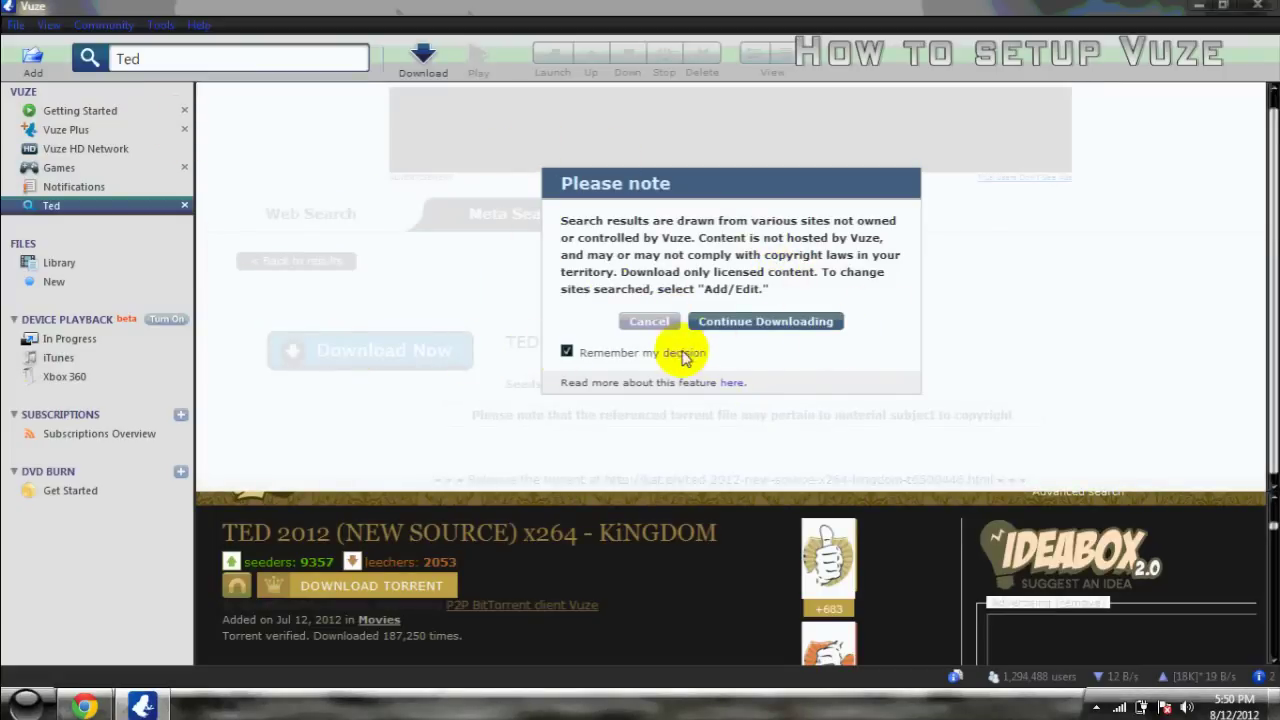
{"action": "left_click", "coordinate": [757, 321]}
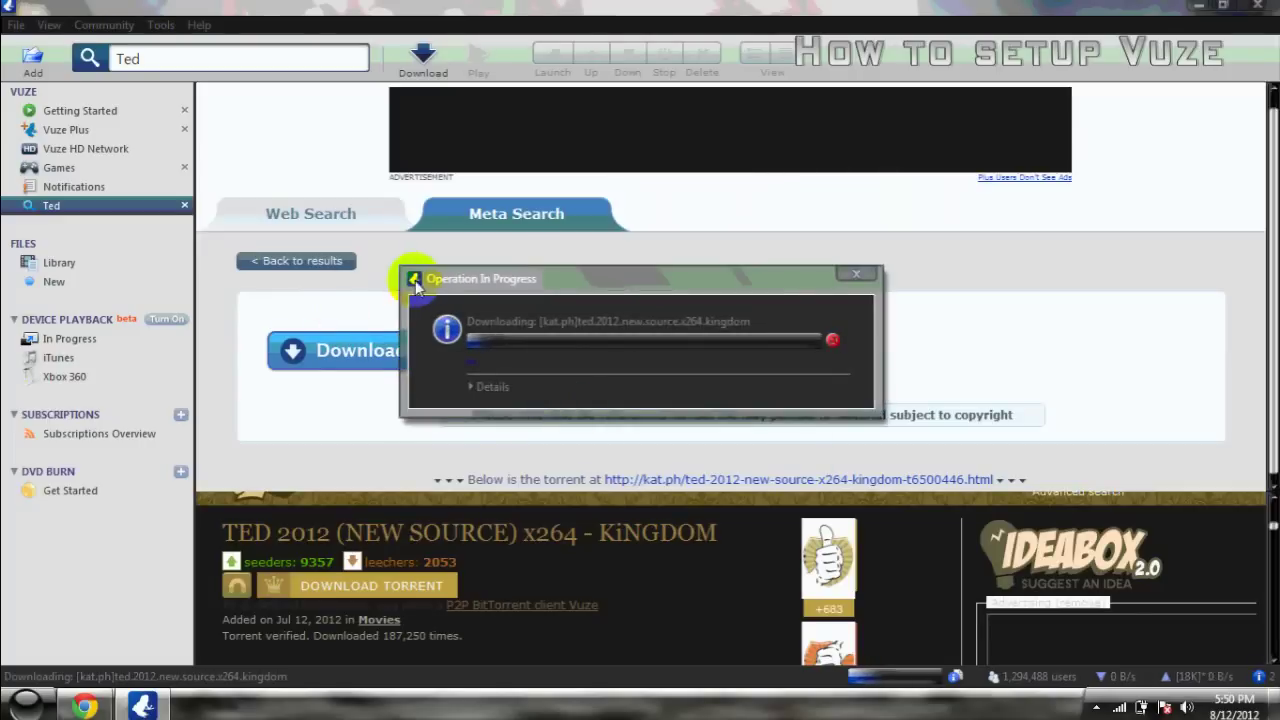
{"action": "left_click", "coordinate": [856, 275]}
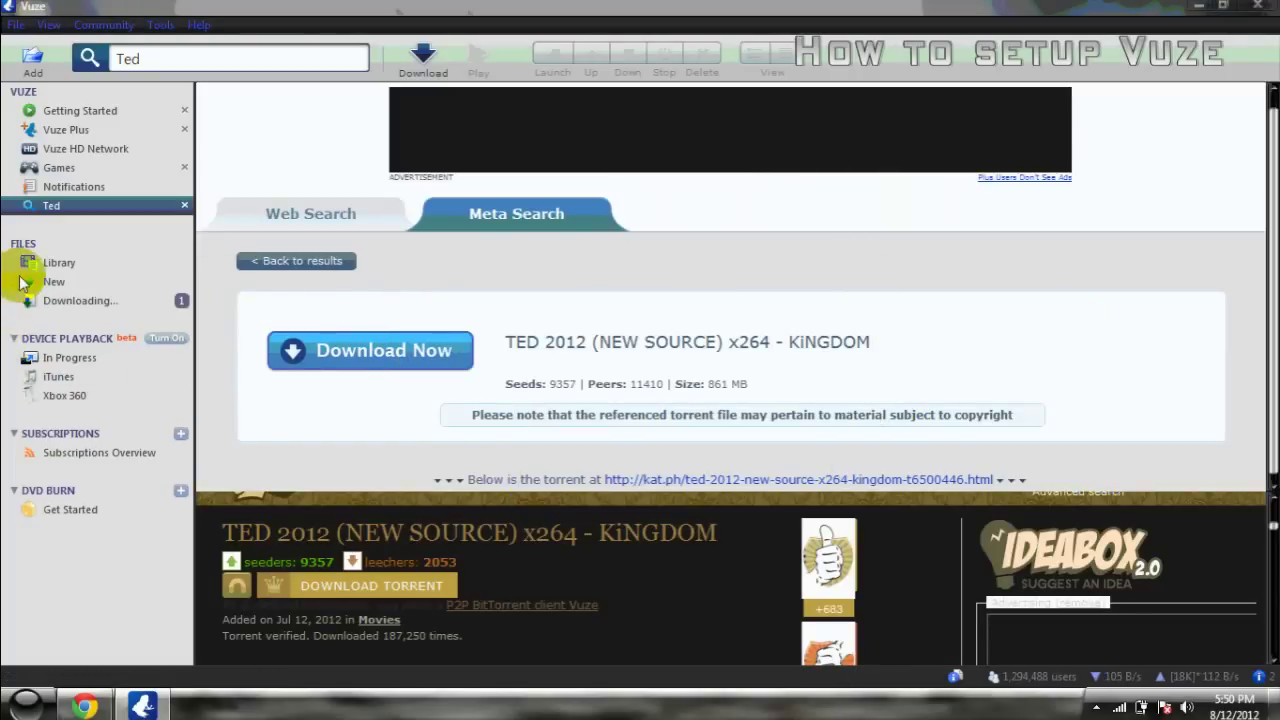
- Expand the torrent among the active downloads, look through its three files, and view the Library
{"action": "left_click", "coordinate": [80, 300]}
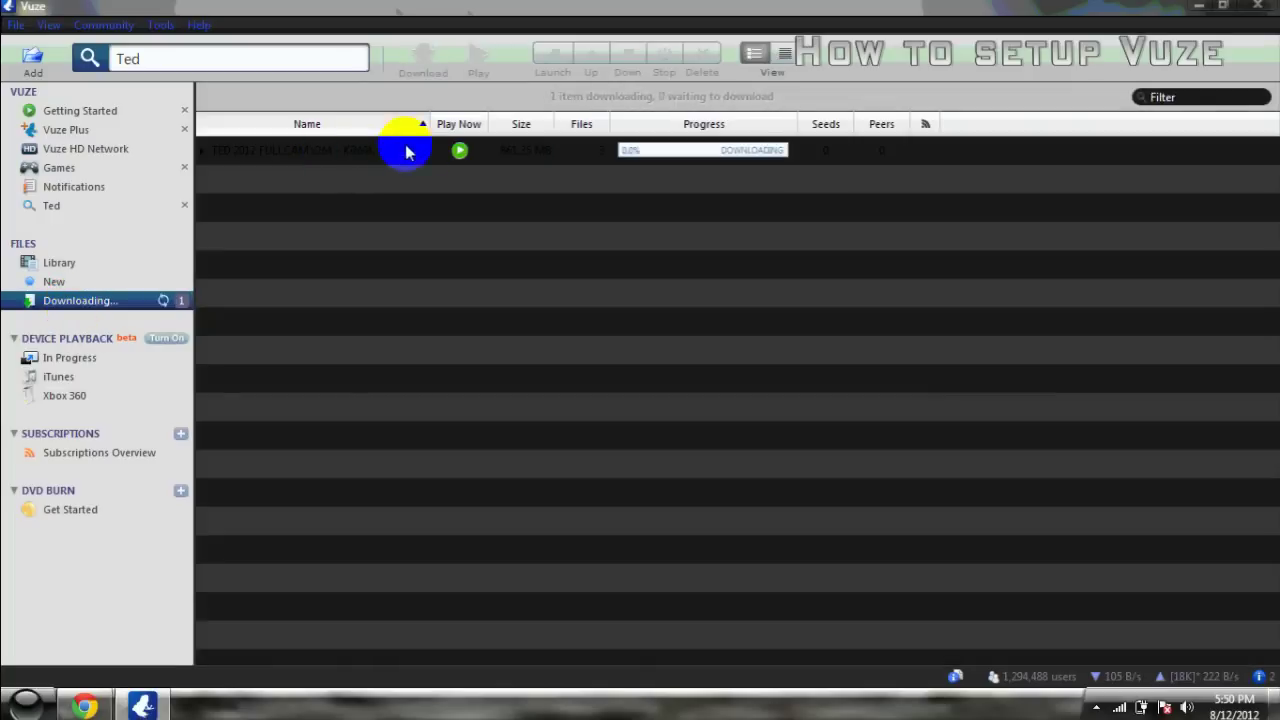
{"action": "left_click", "coordinate": [203, 152]}
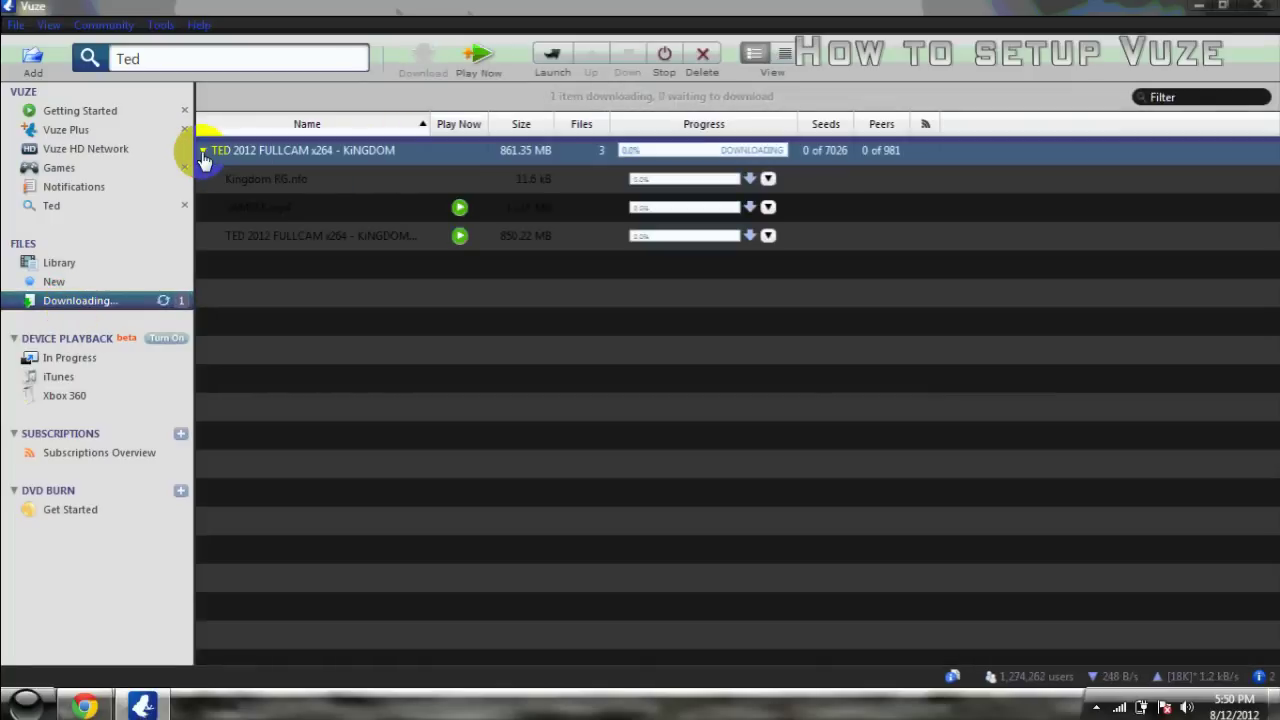
{"action": "left_click", "coordinate": [405, 191]}
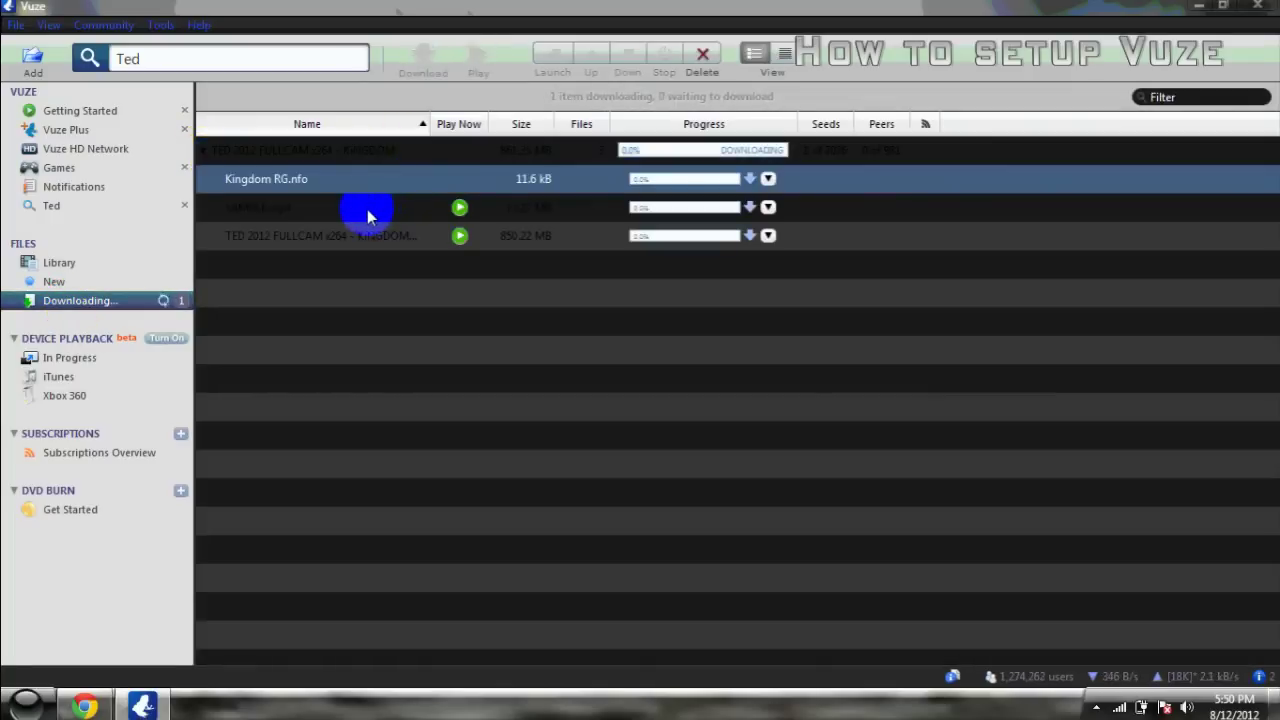
{"action": "left_click", "coordinate": [367, 209]}
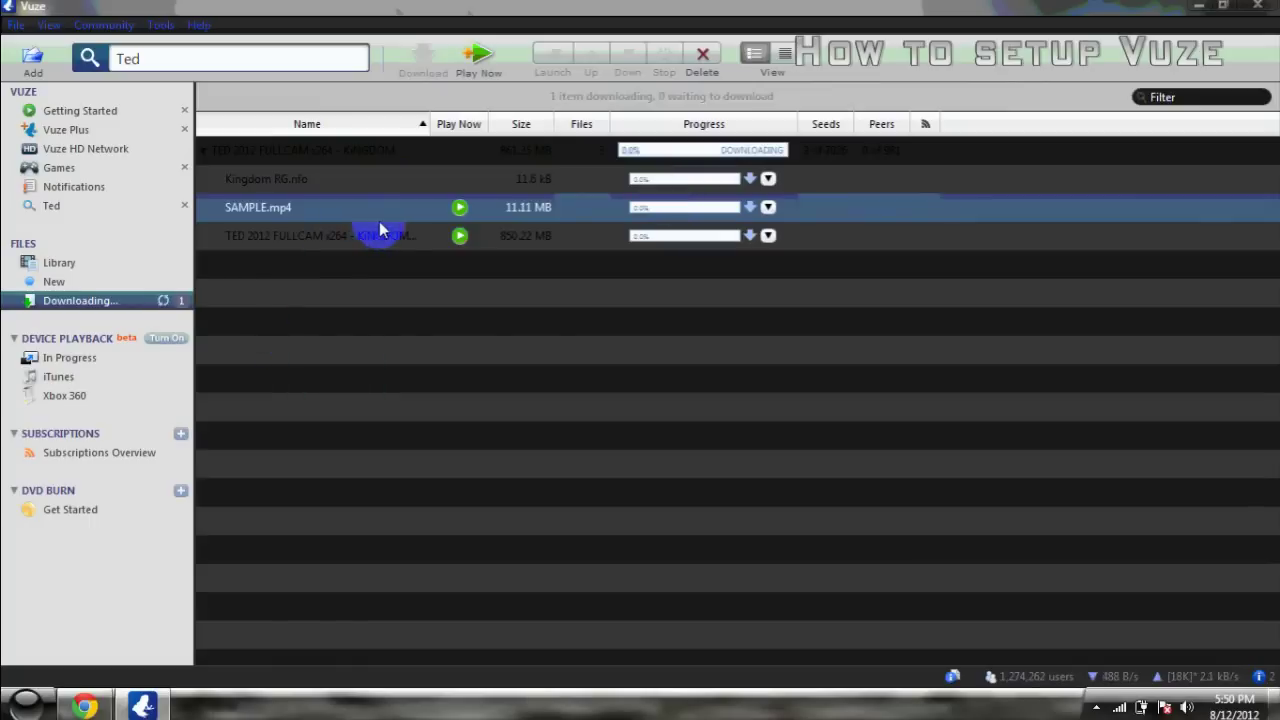
{"action": "left_click", "coordinate": [391, 237]}
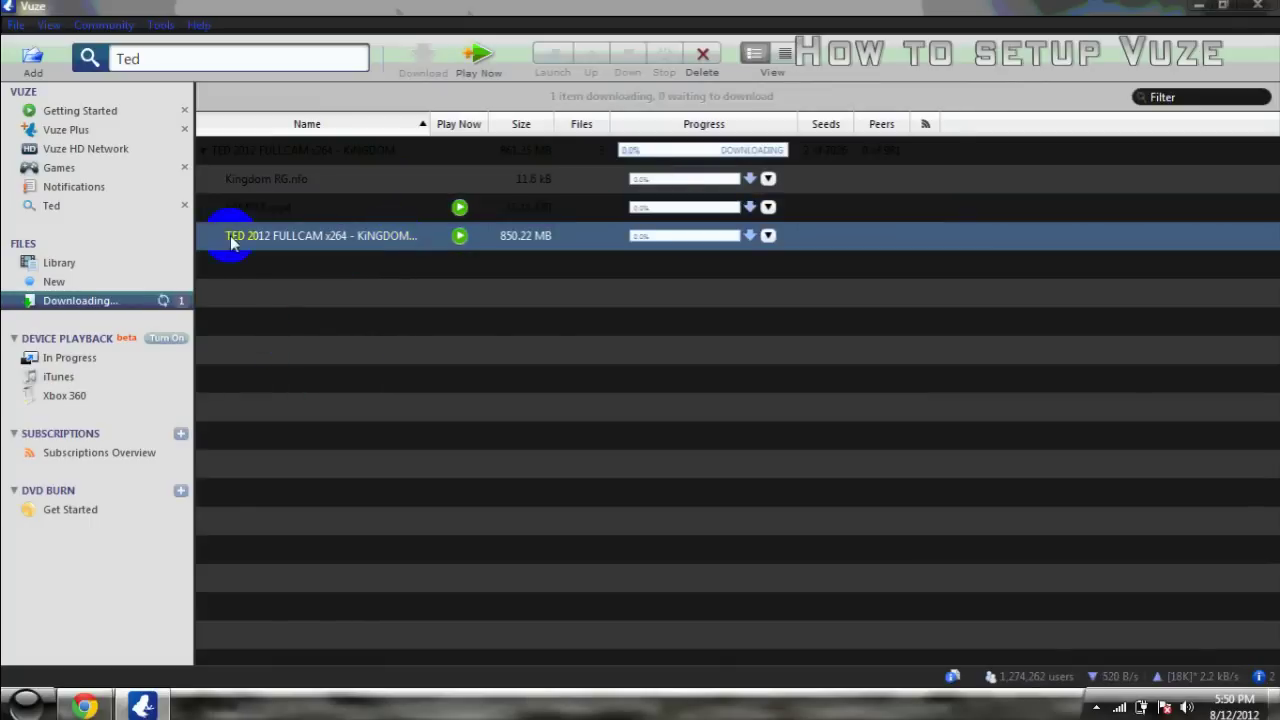
{"action": "left_click", "coordinate": [87, 263]}
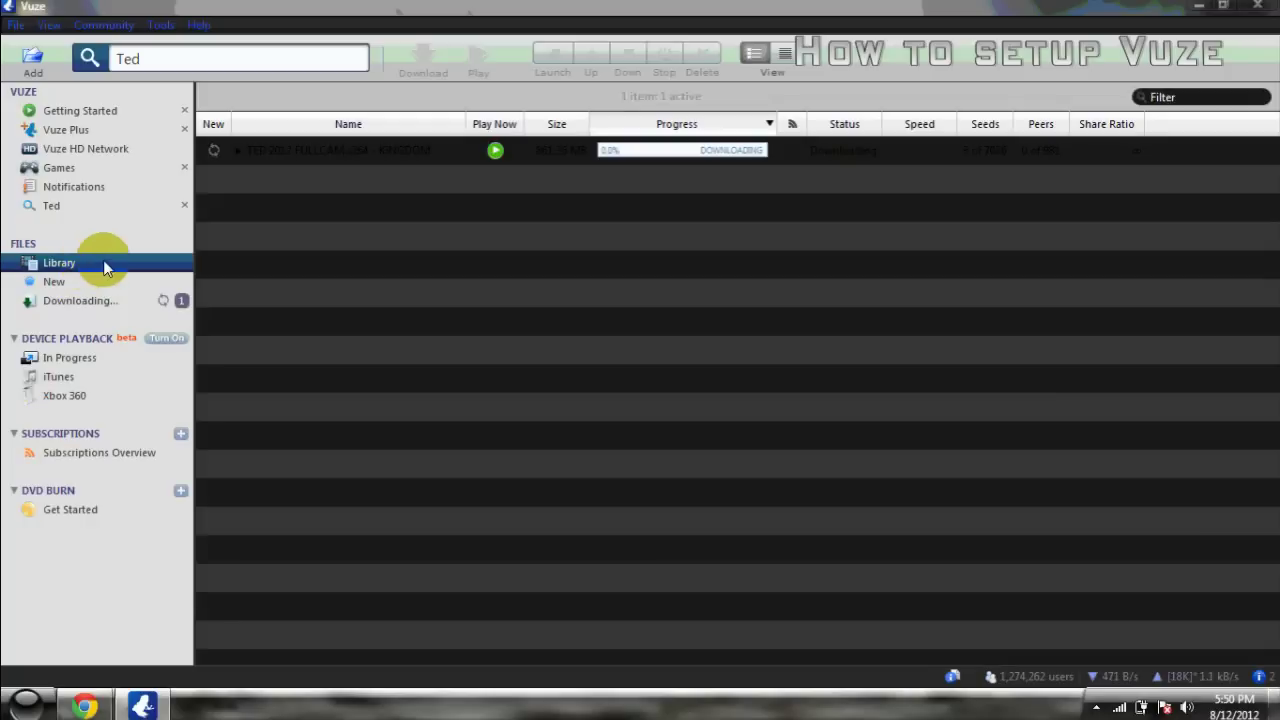
- Return to the "Ted" search, compare Meta Search with Web Search, and search Bing for "Ted torrent"
{"action": "left_click", "coordinate": [98, 207]}
{"action": "left_click", "coordinate": [383, 216]}
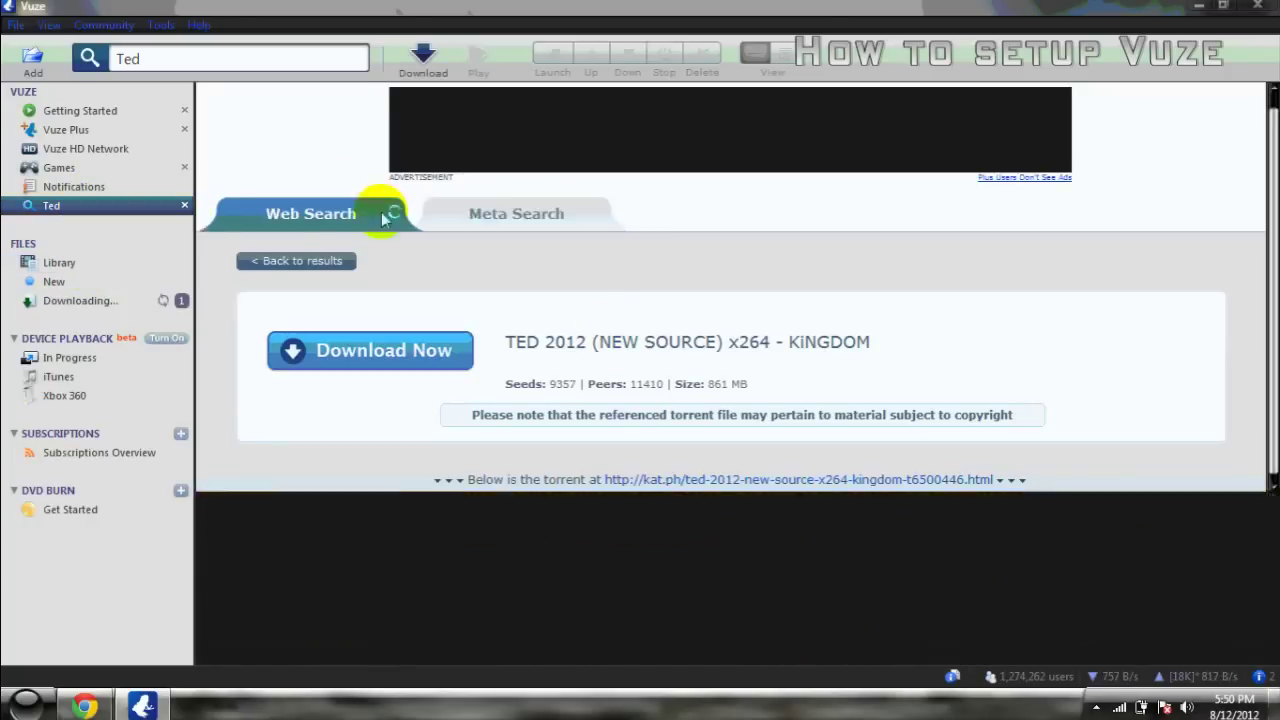
{"action": "left_click", "coordinate": [510, 224]}
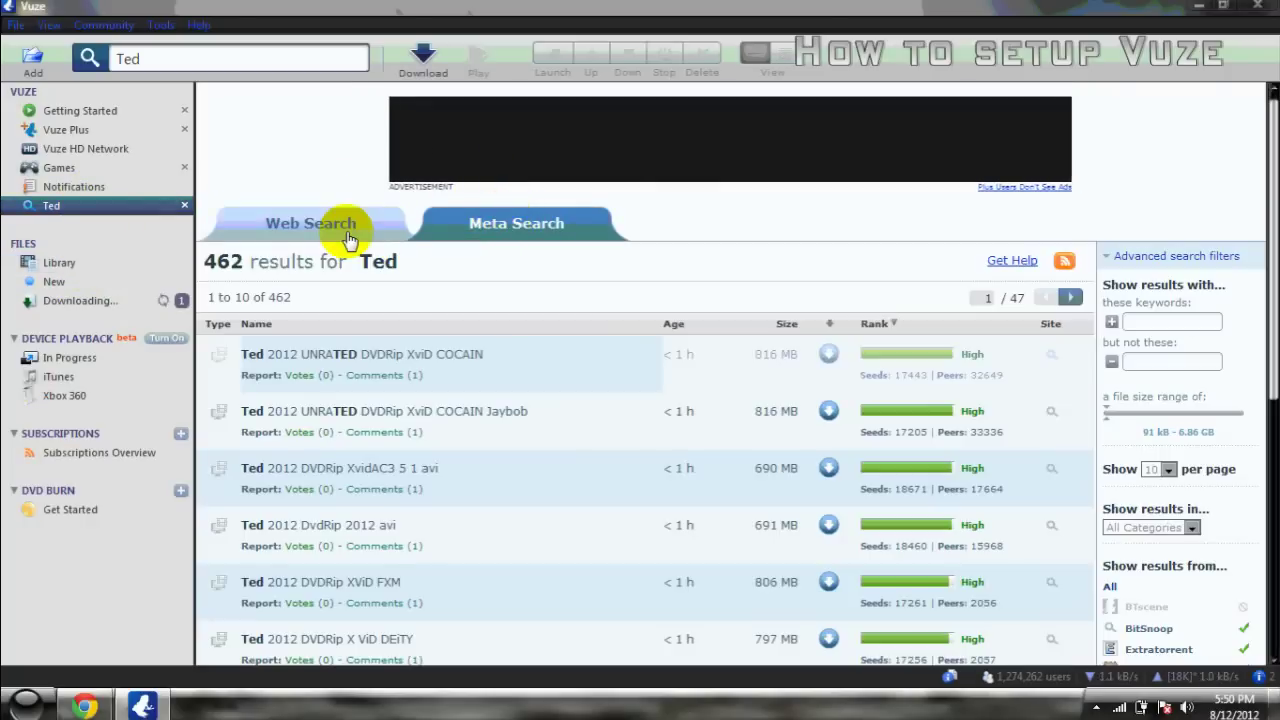
{"action": "left_click", "coordinate": [348, 236]}
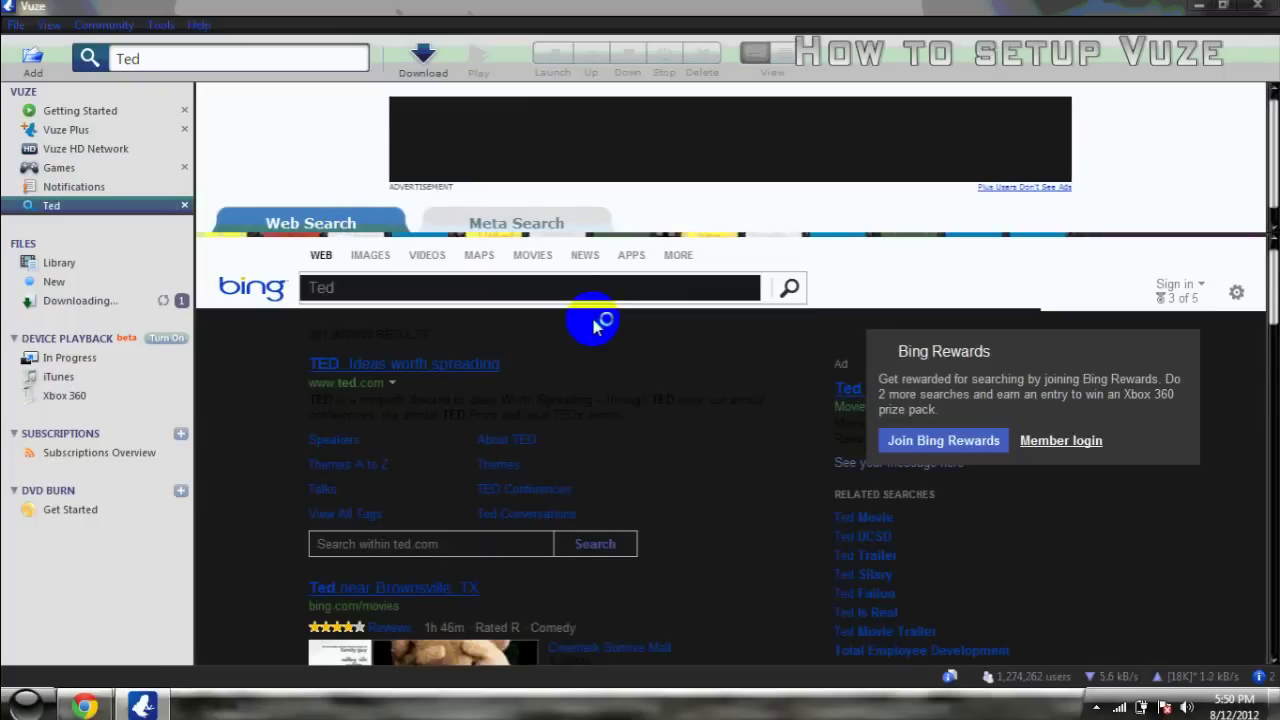
{"action": "left_click", "coordinate": [589, 290]}
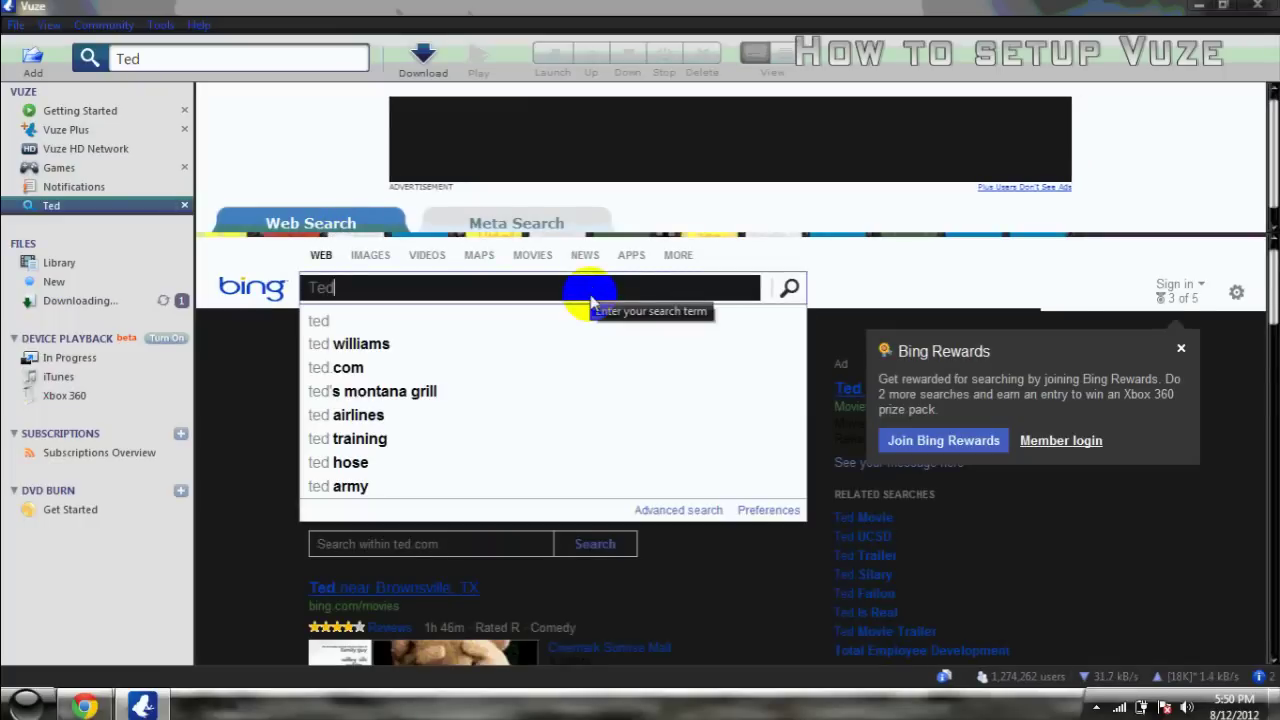
{"action": "type", "text": "torre"}
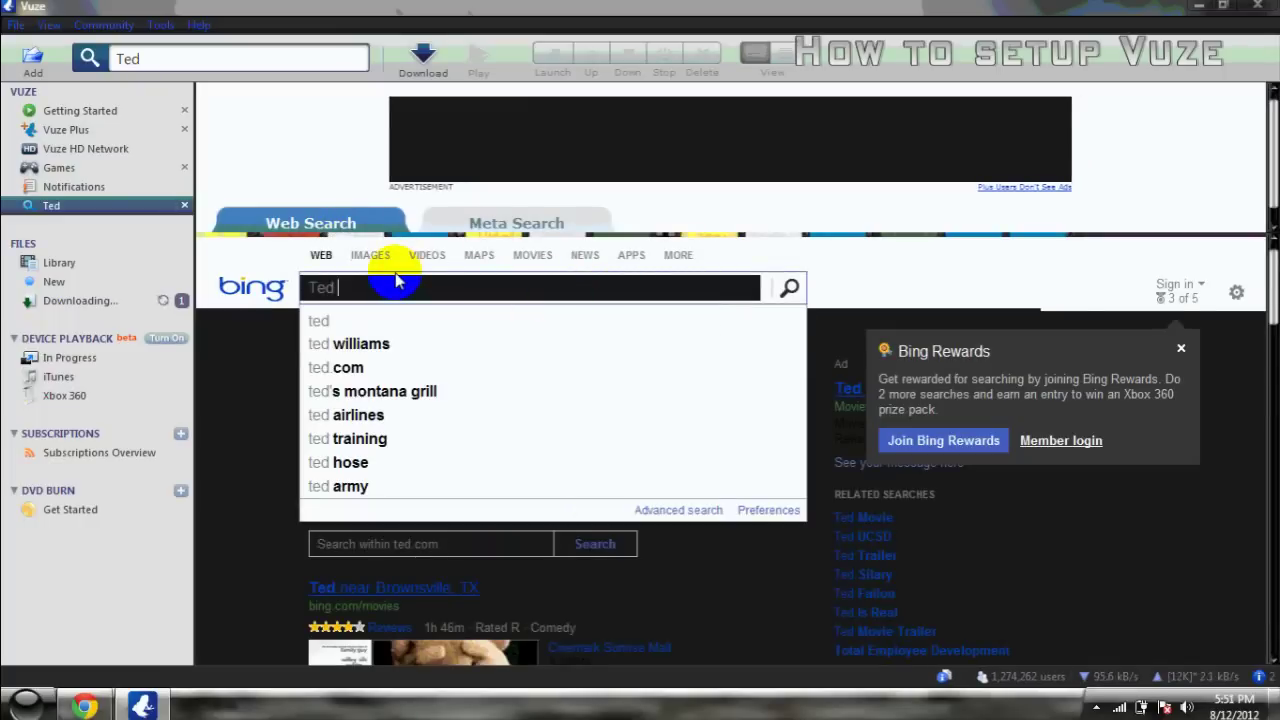
{"action": "type", "text": "nt"}
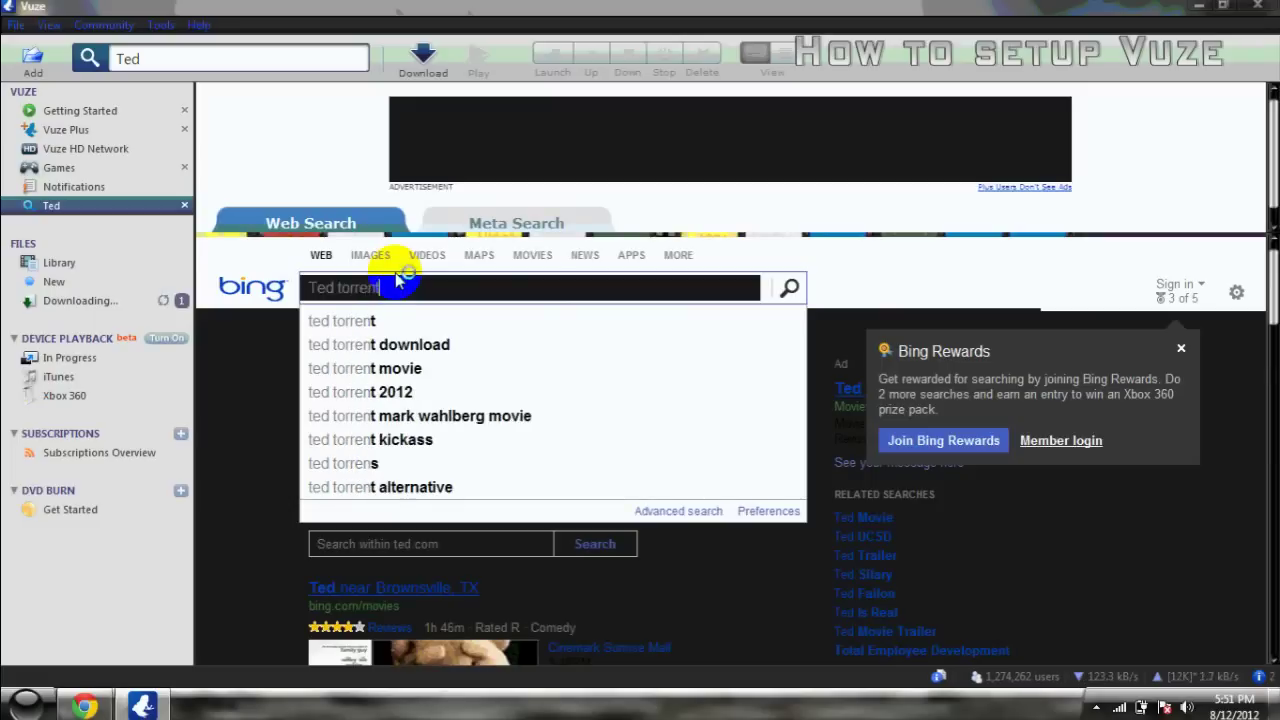
{"action": "key", "text": "Return"}
{"action": "left_click", "coordinate": [642, 368]}
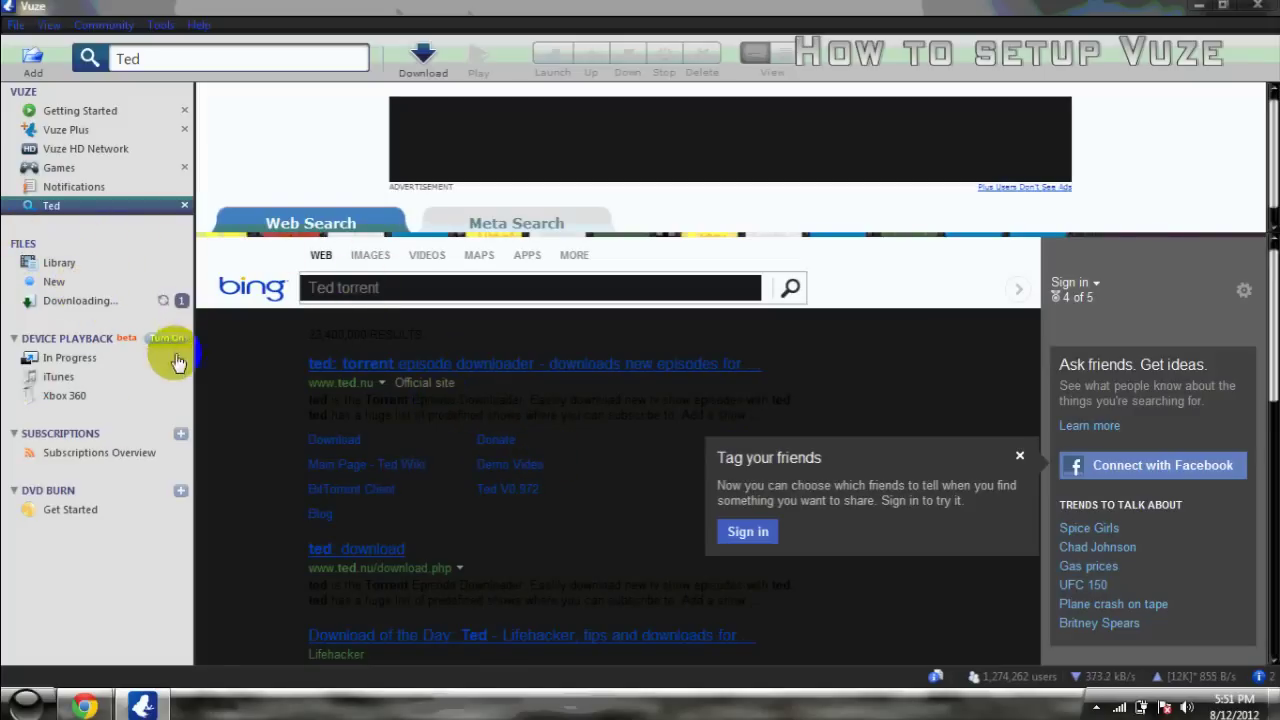
- Look through the media server options of the downloading TED video file, view the Xbox 360 media list, and return to the downloads
{"action": "left_click", "coordinate": [59, 294]}
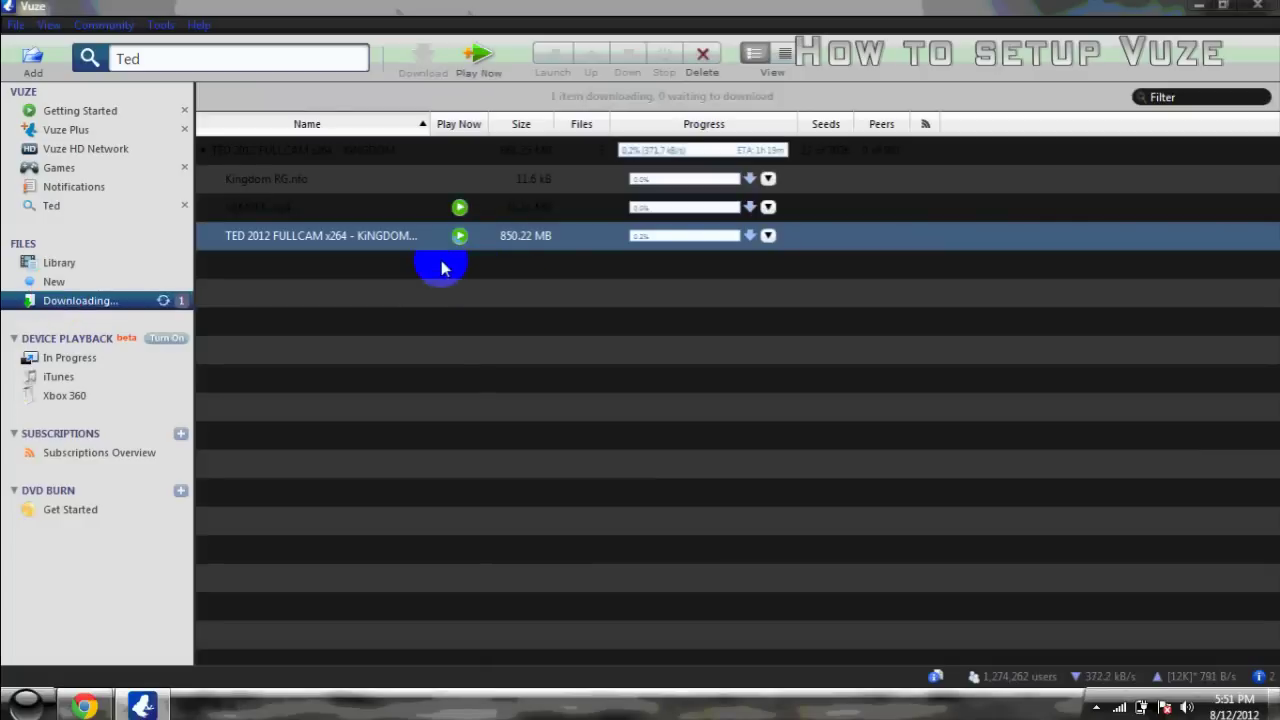
{"action": "left_click", "coordinate": [392, 240]}
{"action": "right_click", "coordinate": [392, 240]}
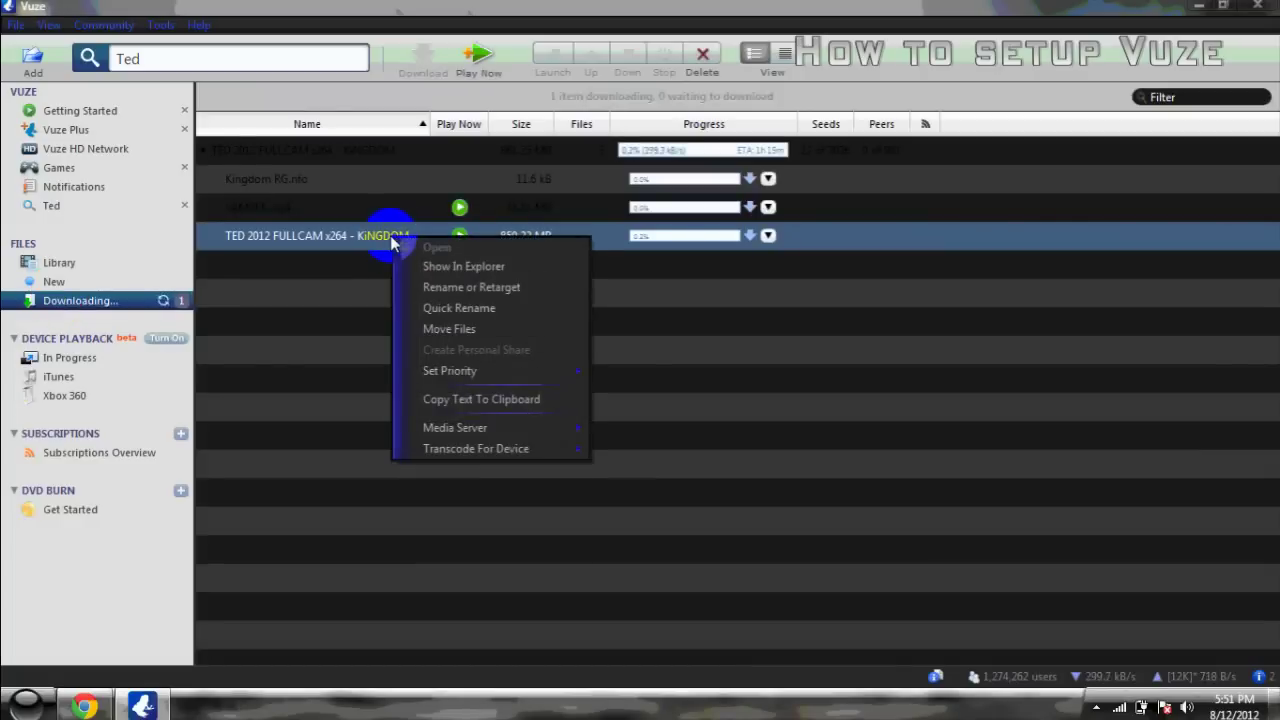
{"action": "mouse_move", "coordinate": [528, 430]}
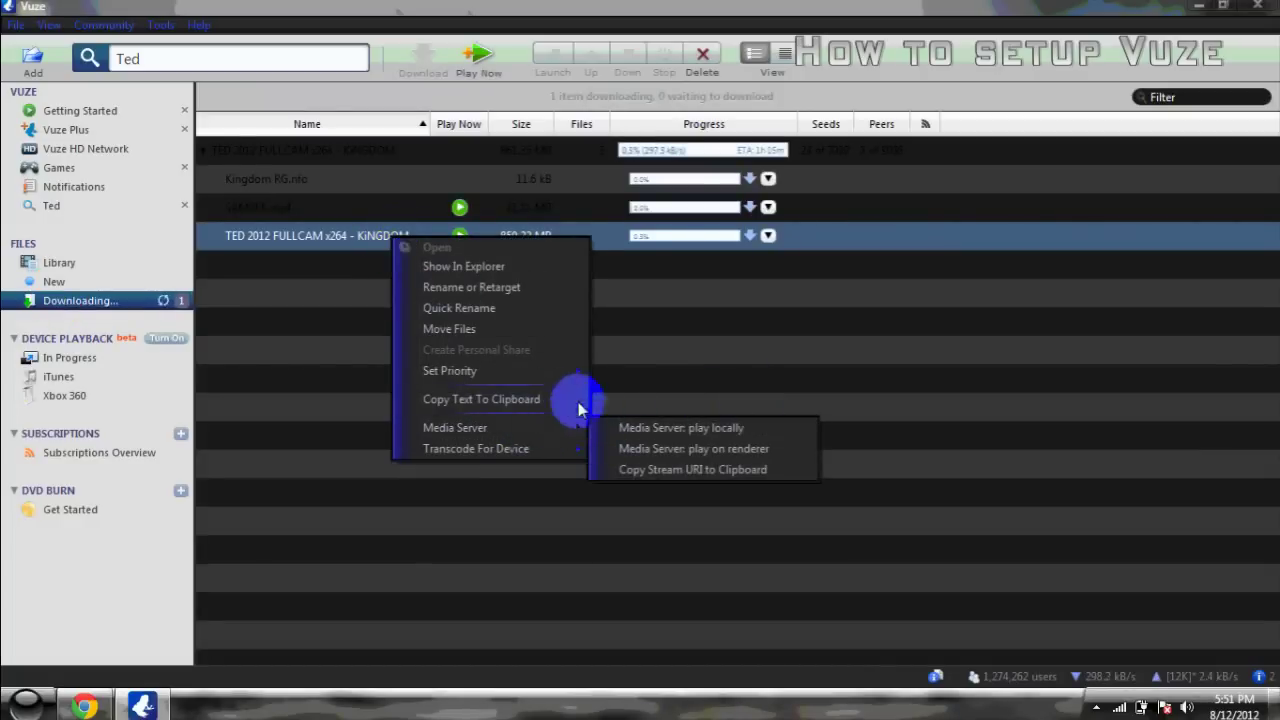
{"action": "left_click", "coordinate": [92, 396]}
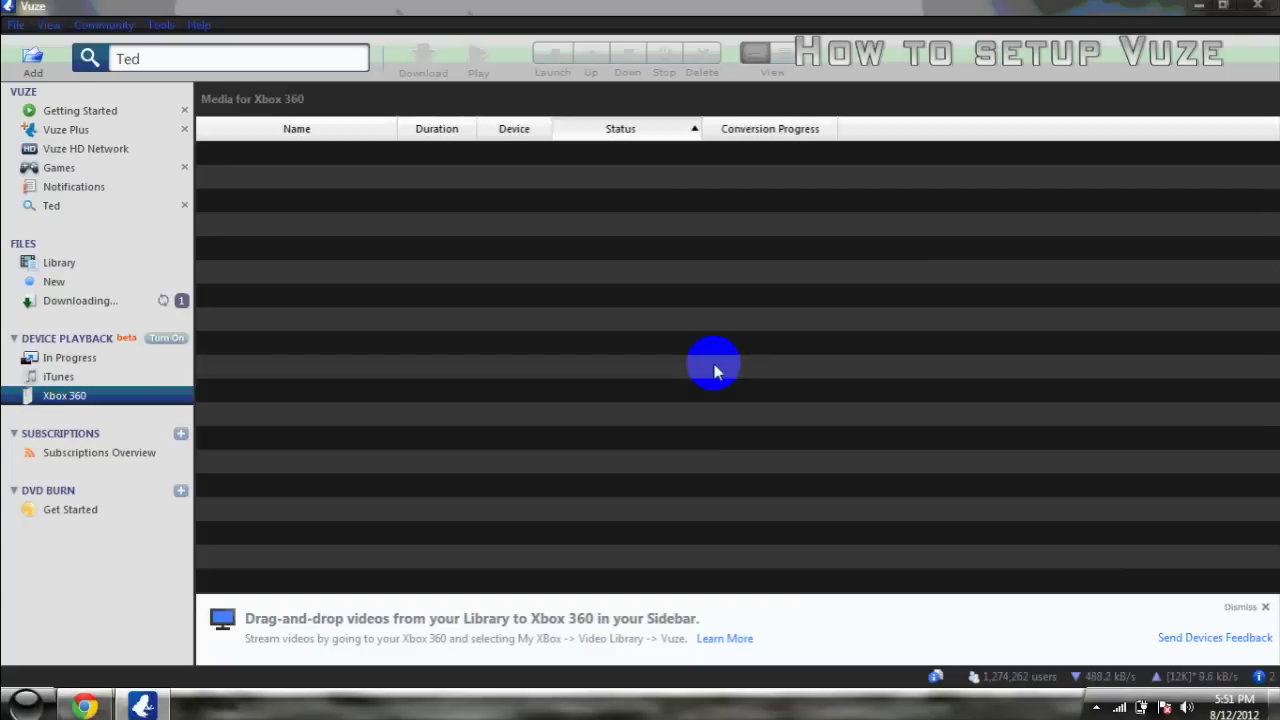
{"action": "left_click", "coordinate": [120, 300]}
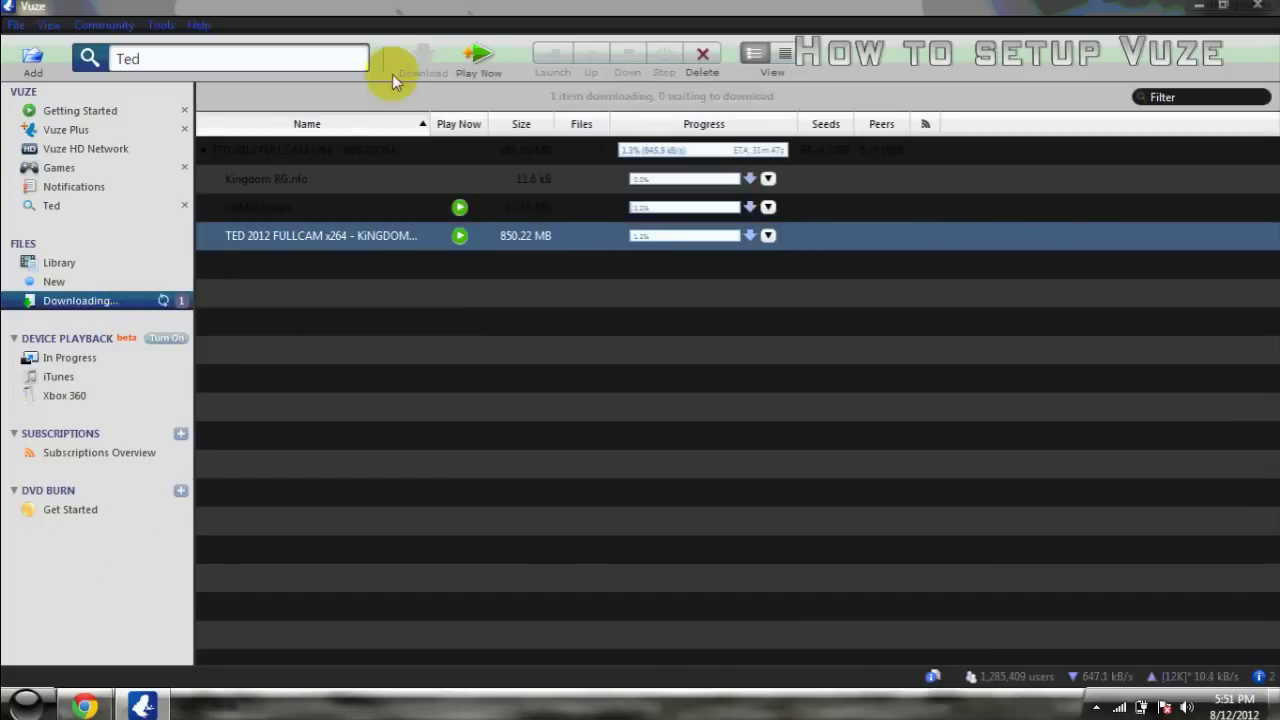
- View the Vuze Plus page with its features and upgrade offers
{"action": "left_click", "coordinate": [68, 116]}
{"action": "left_click", "coordinate": [63, 130]}
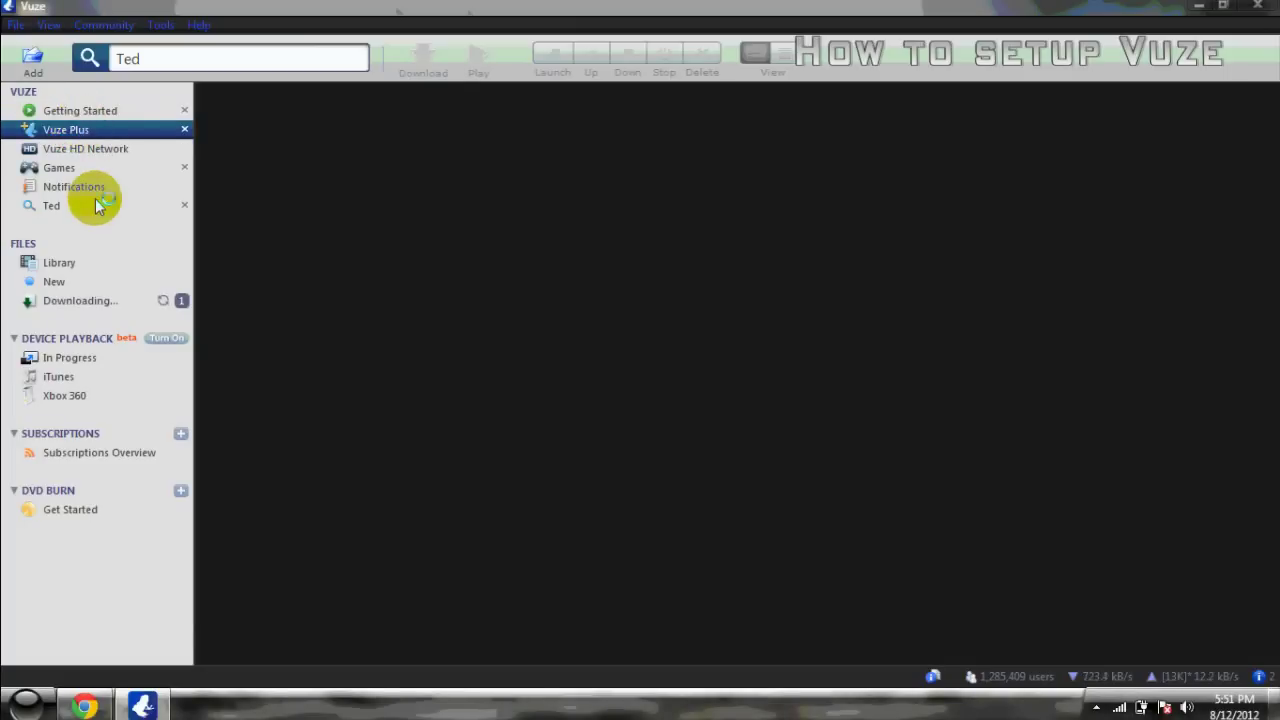
{"action": "left_click", "coordinate": [97, 205]}
{"action": "left_click", "coordinate": [94, 129]}
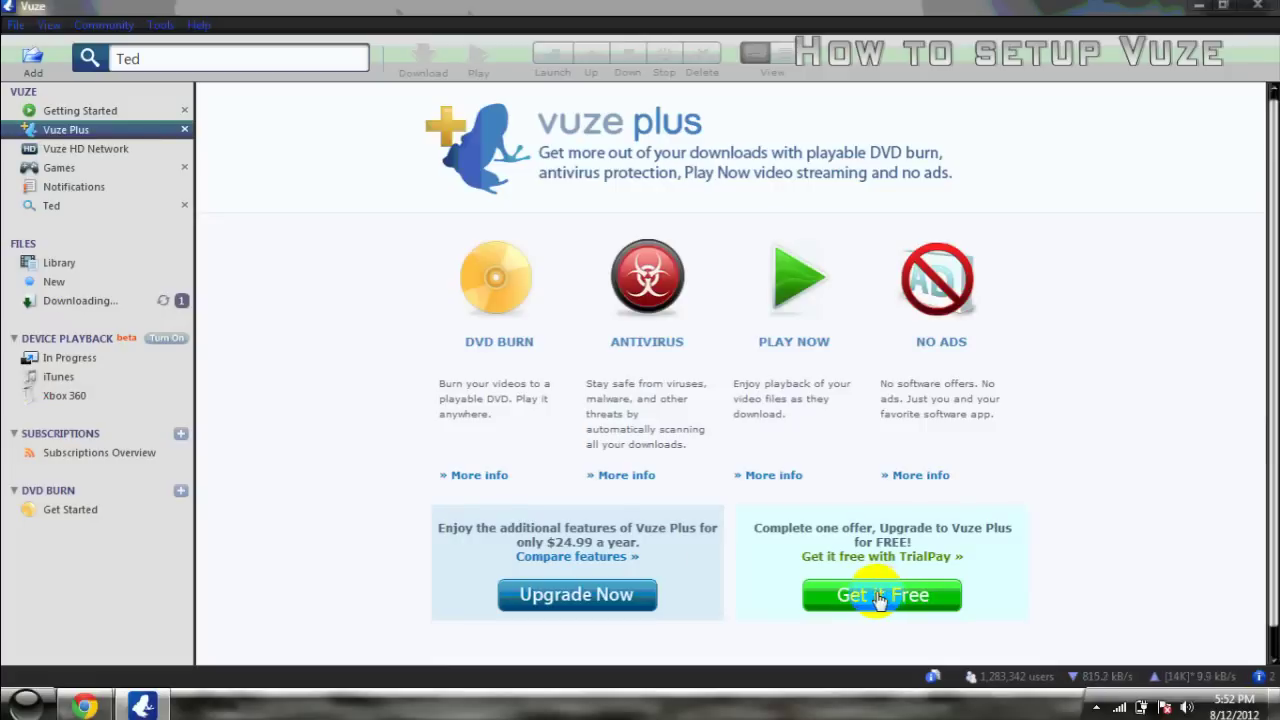
- Check the torrent's download progress among the active downloads and in the Library
{"action": "left_click", "coordinate": [113, 264]}
{"action": "left_click", "coordinate": [155, 302]}
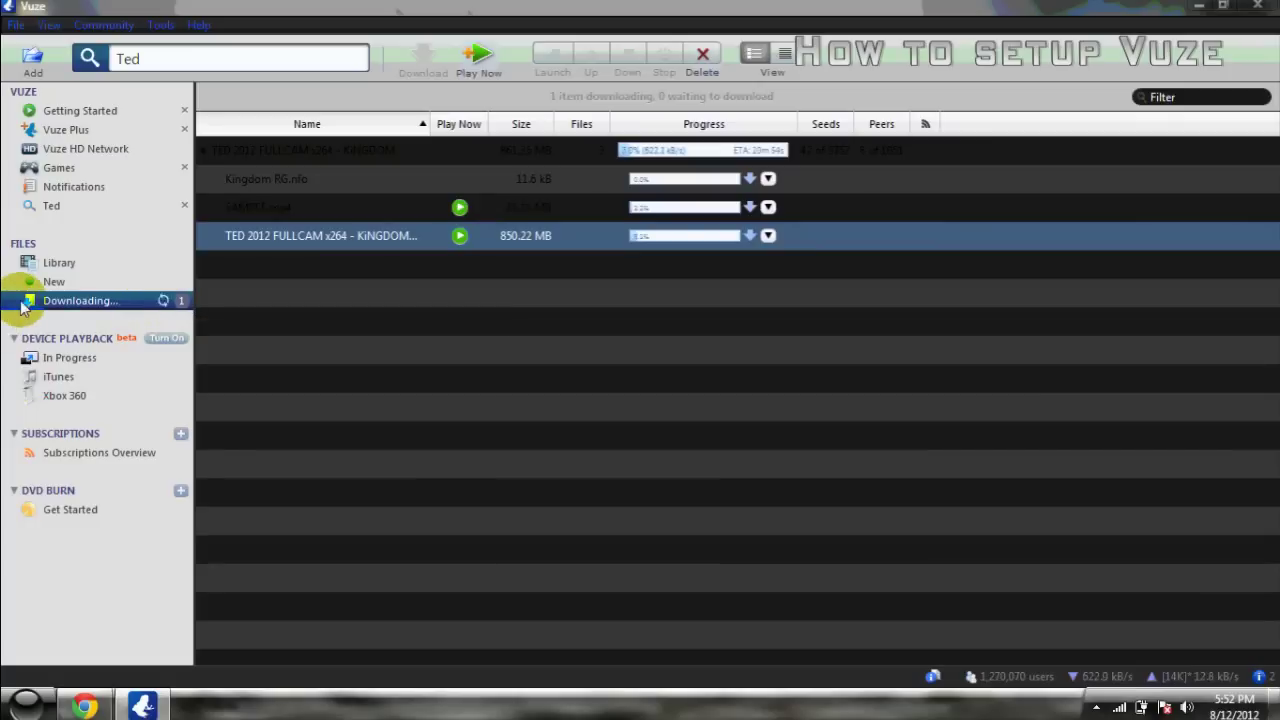
{"action": "left_click", "coordinate": [58, 265]}
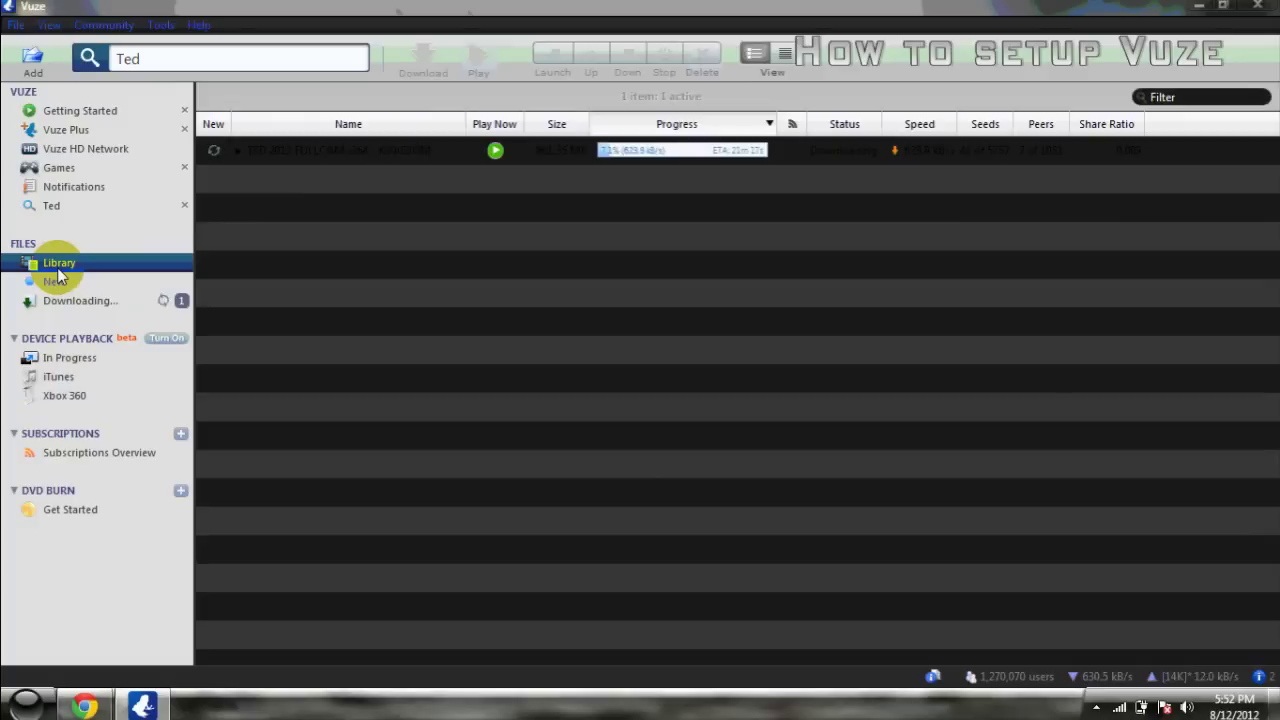
{"action": "left_click", "coordinate": [652, 160]}
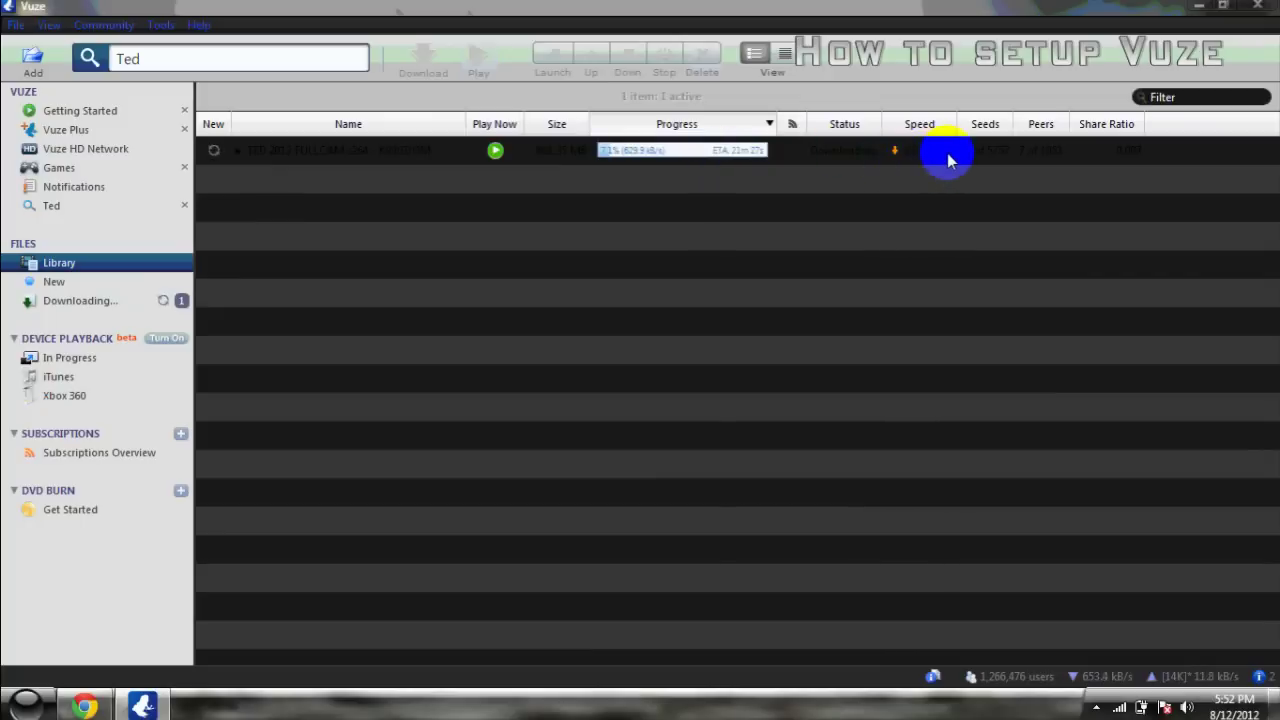
{"action": "left_click", "coordinate": [706, 120]}
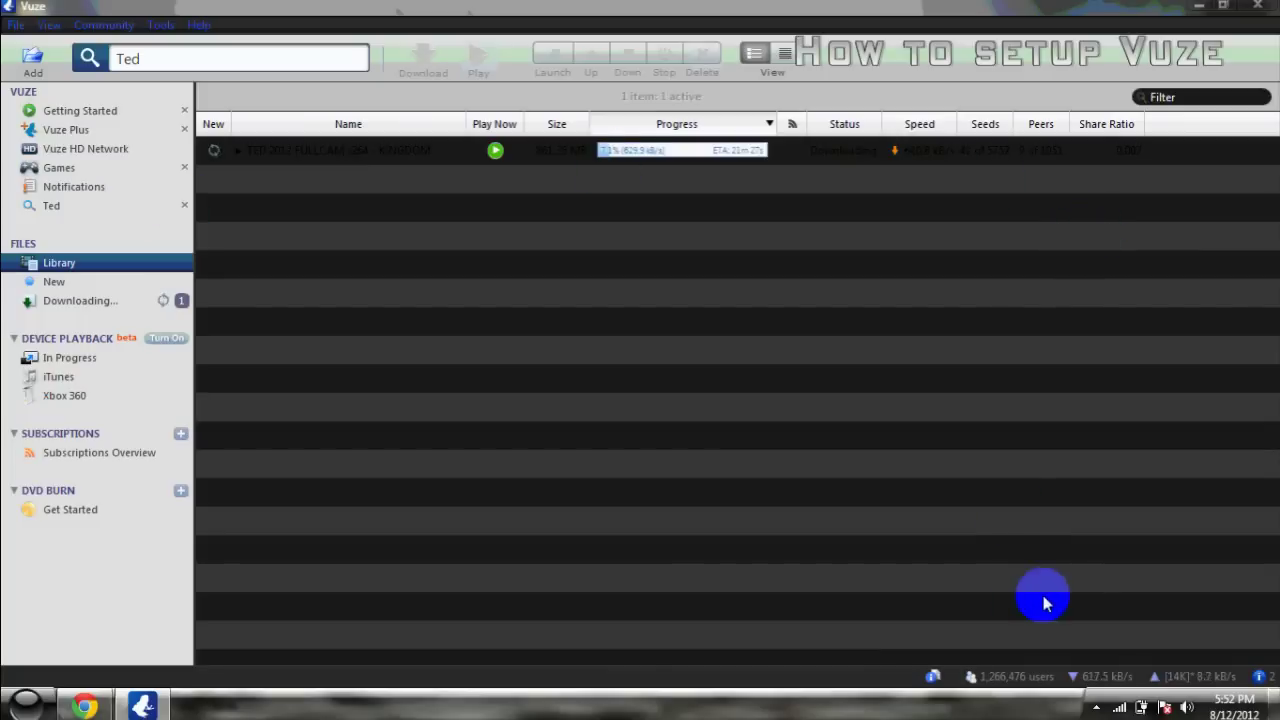
- Open the program options and look through the Startup & Shutdown and Transfer settings, expanding the Connection and Transfer categories
{"action": "left_click", "coordinate": [160, 25]}
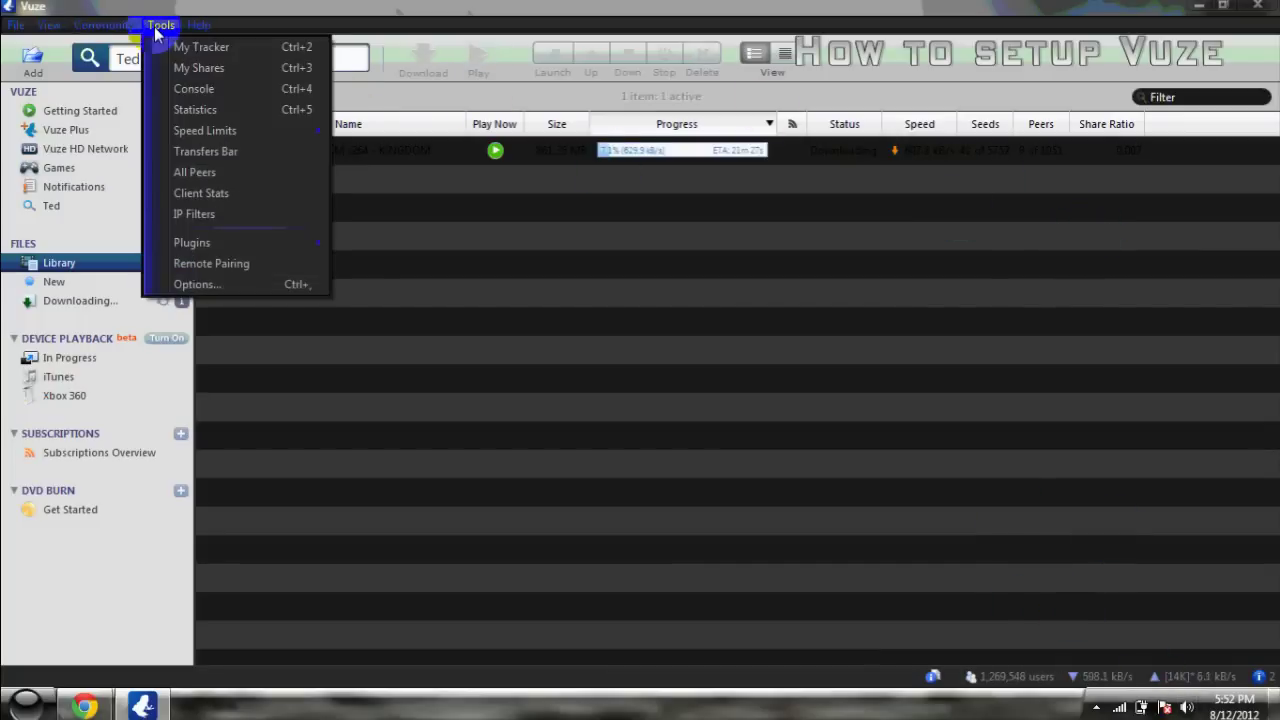
{"action": "left_click", "coordinate": [233, 287]}
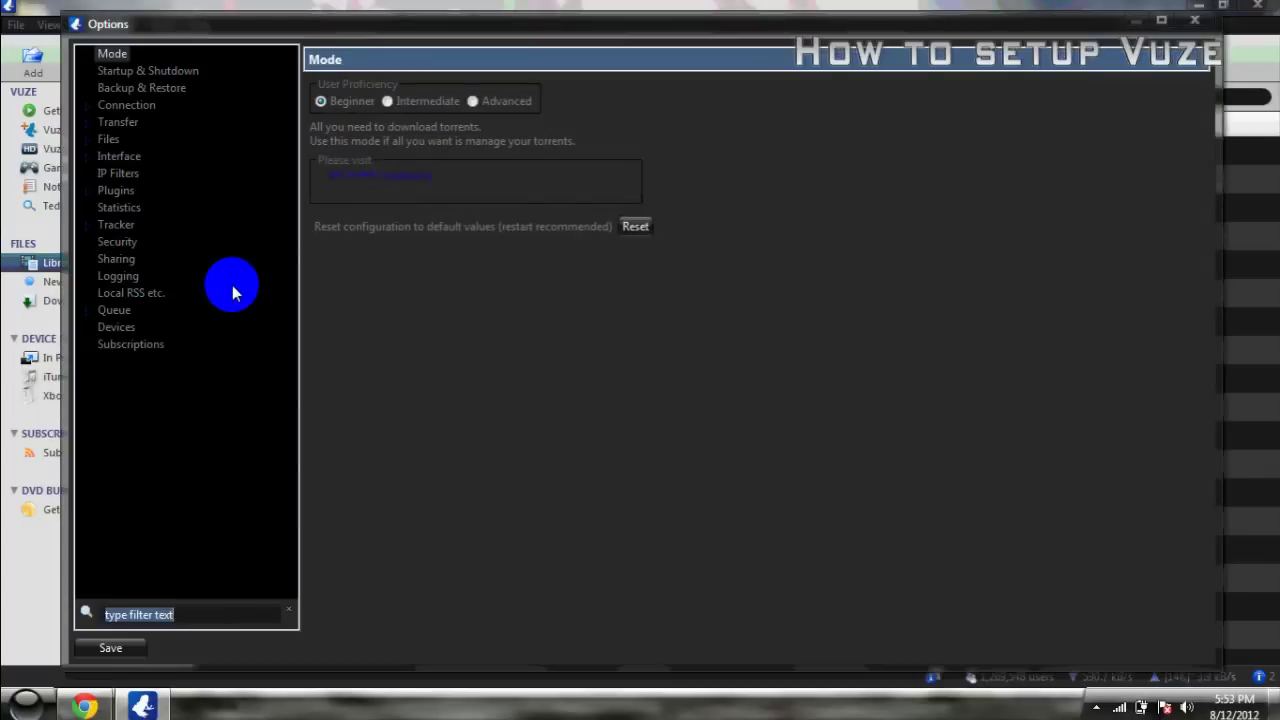
{"action": "left_click", "coordinate": [163, 71]}
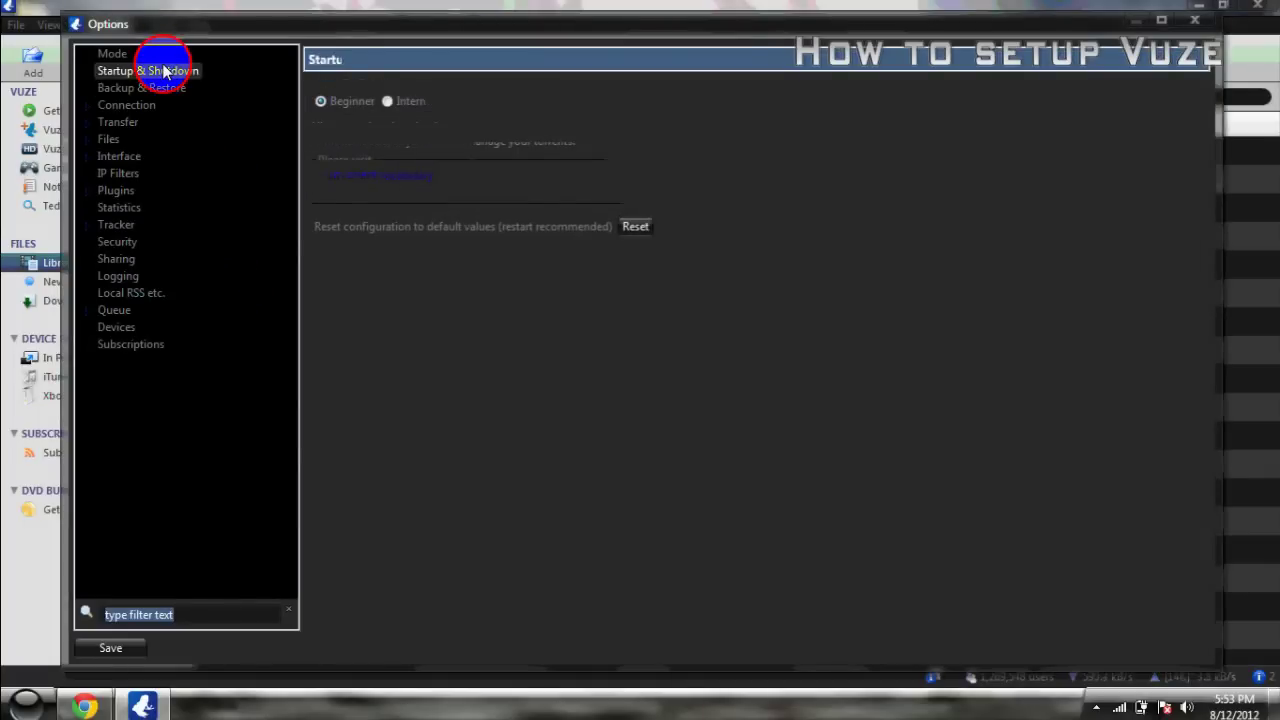
{"action": "left_click", "coordinate": [88, 107]}
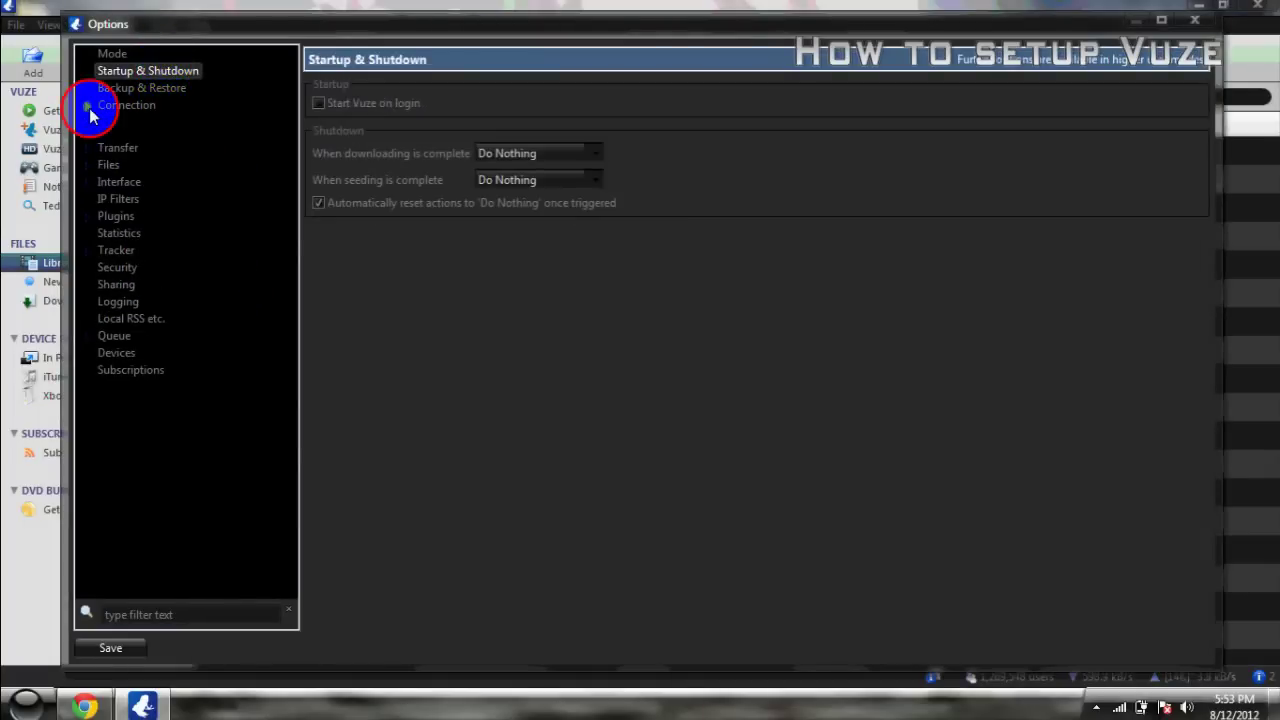
{"action": "left_click", "coordinate": [110, 190]}
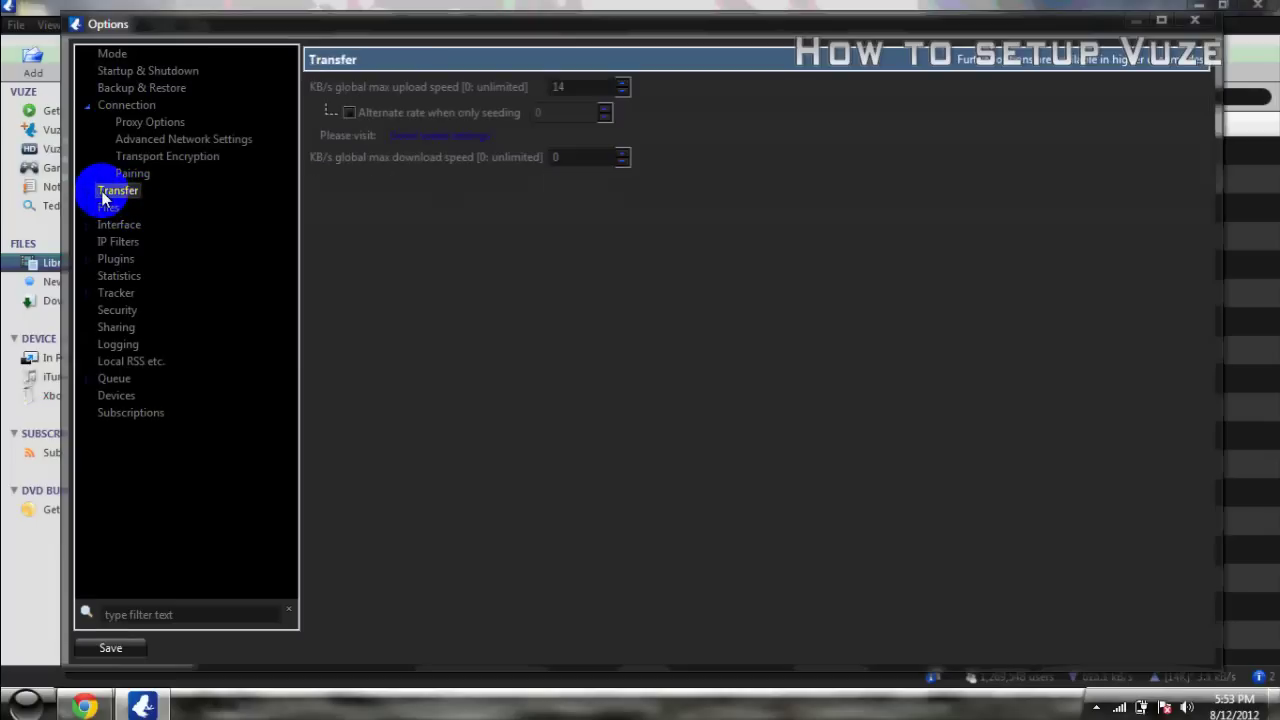
{"action": "left_click", "coordinate": [88, 190]}
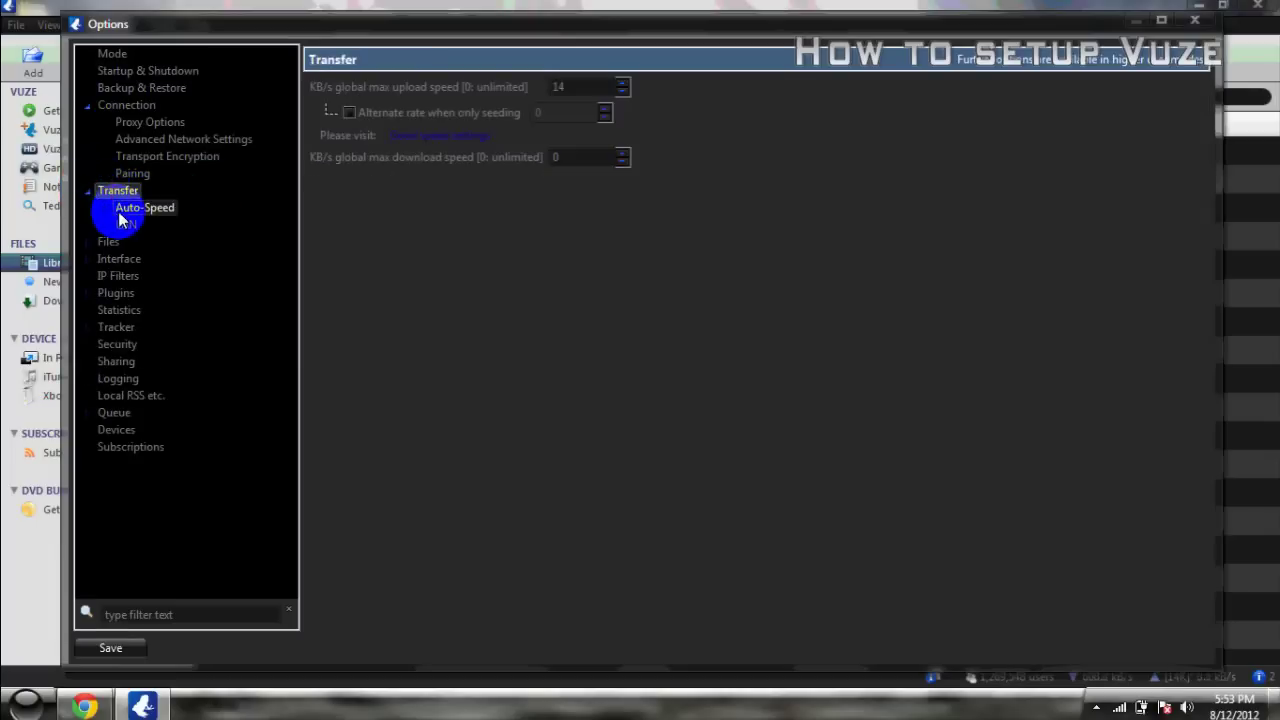
- Examine the upload limit and download limit fields in the Auto-Speed transfer settings
{"action": "left_click", "coordinate": [130, 212]}
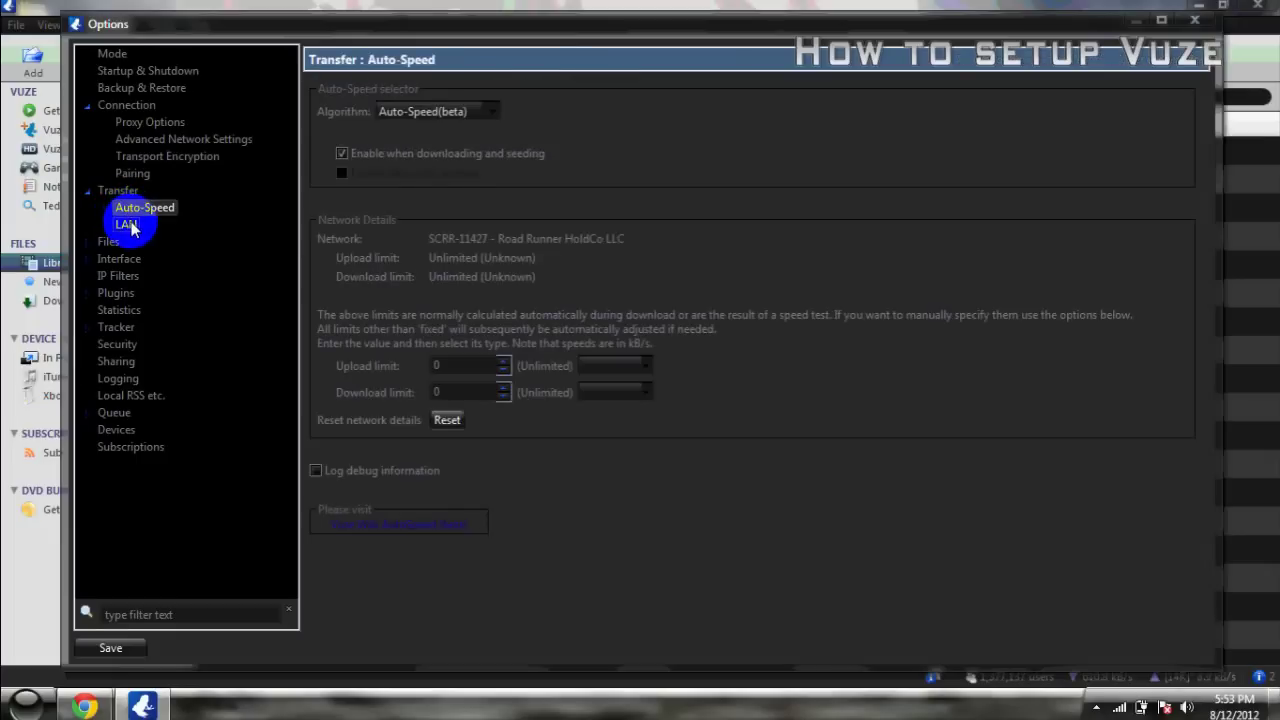
{"action": "left_click", "coordinate": [470, 366]}
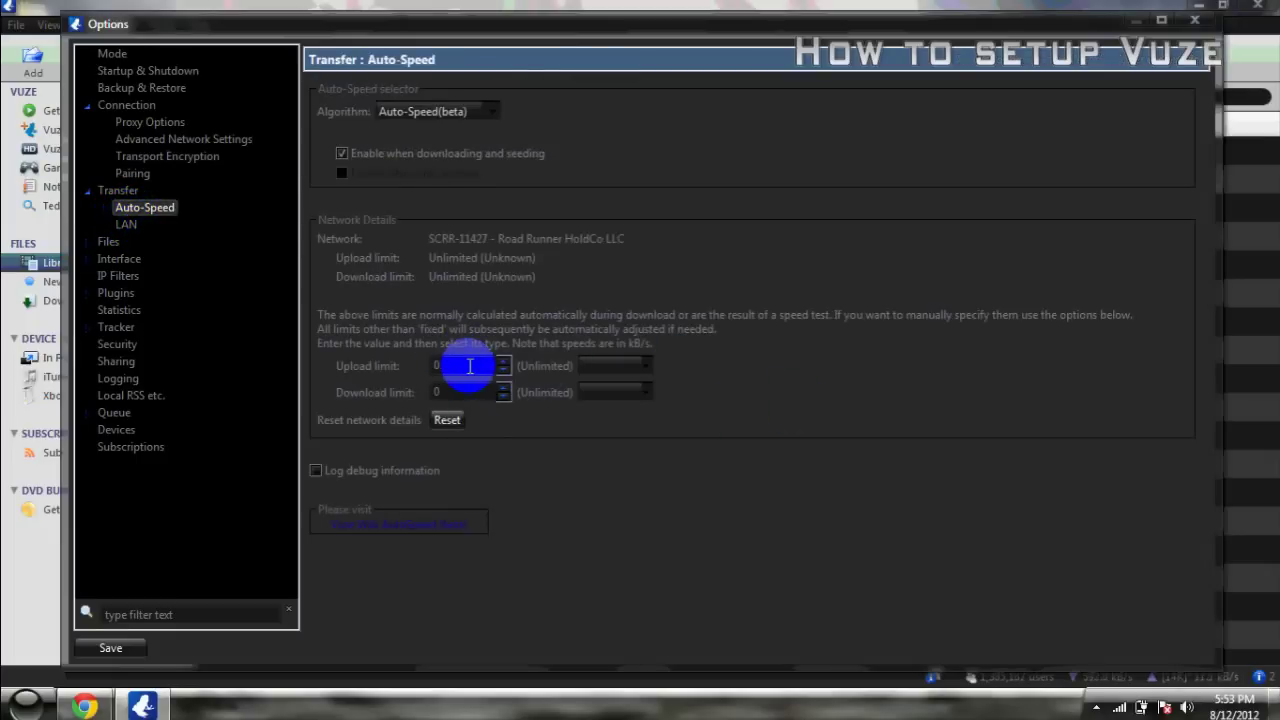
{"action": "left_click", "coordinate": [466, 392]}
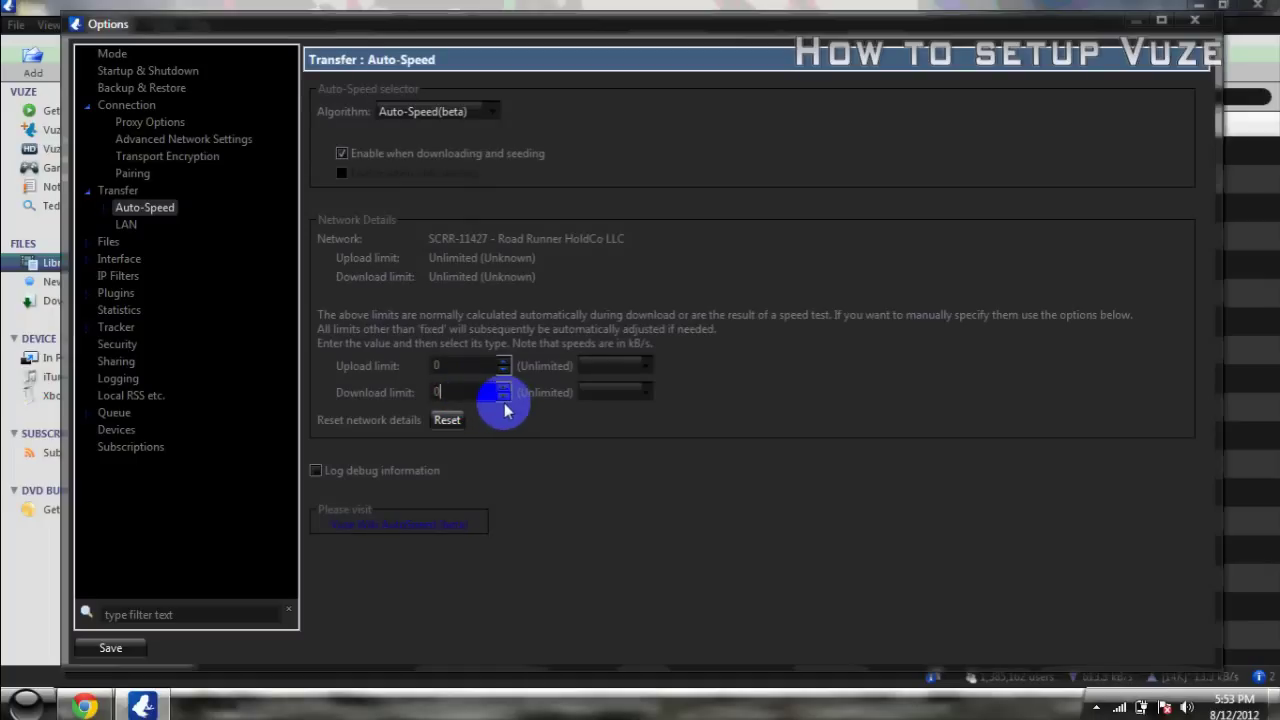
{"action": "left_click", "coordinate": [470, 366]}
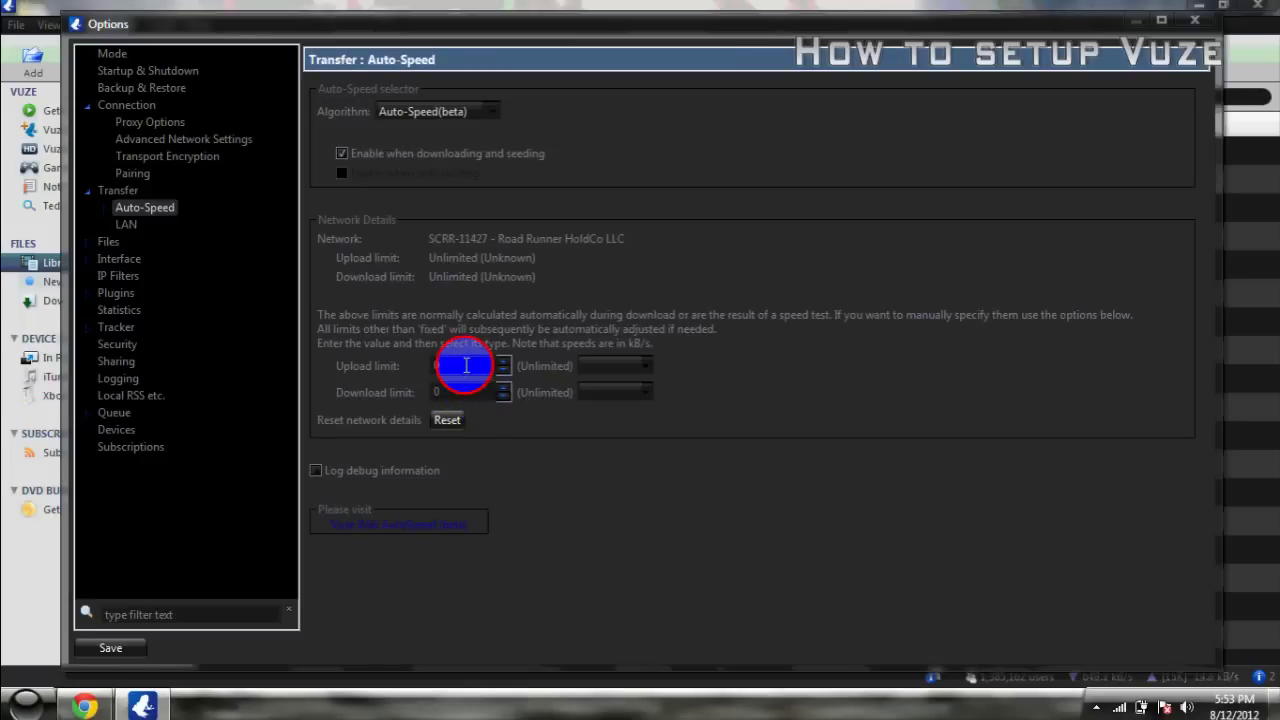
{"action": "left_click", "coordinate": [457, 391]}
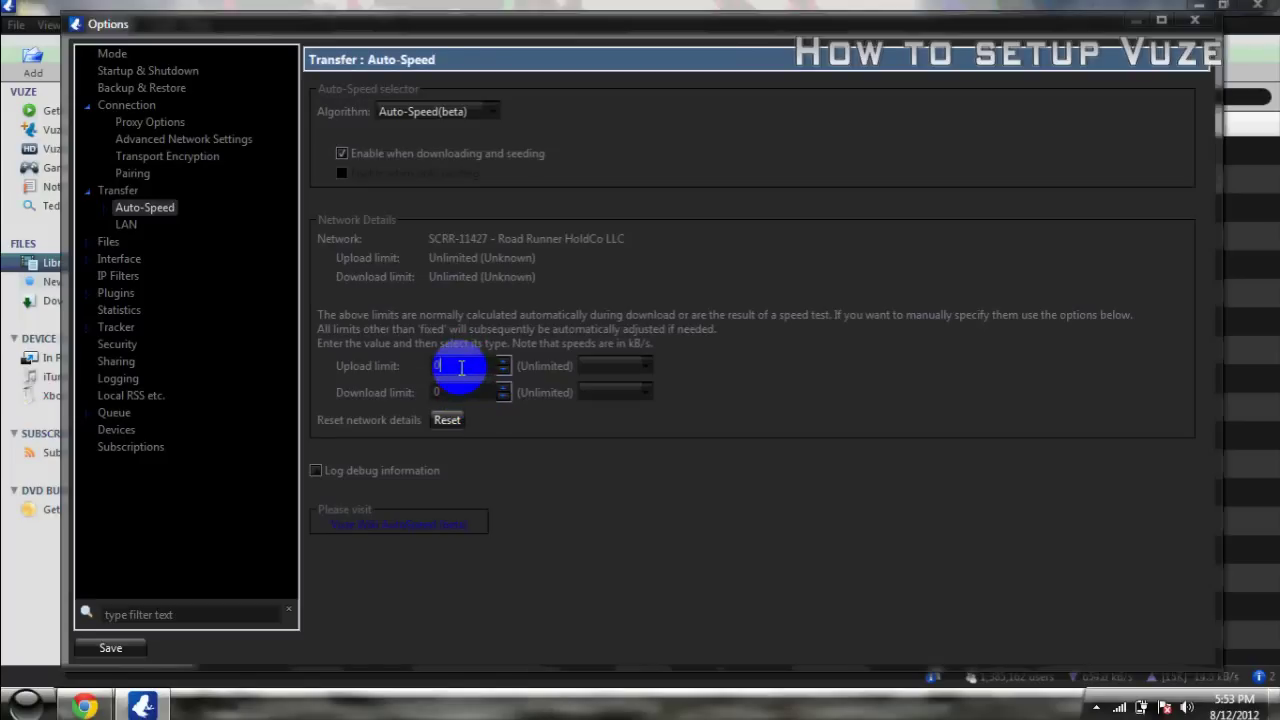
{"action": "left_click", "coordinate": [457, 391]}
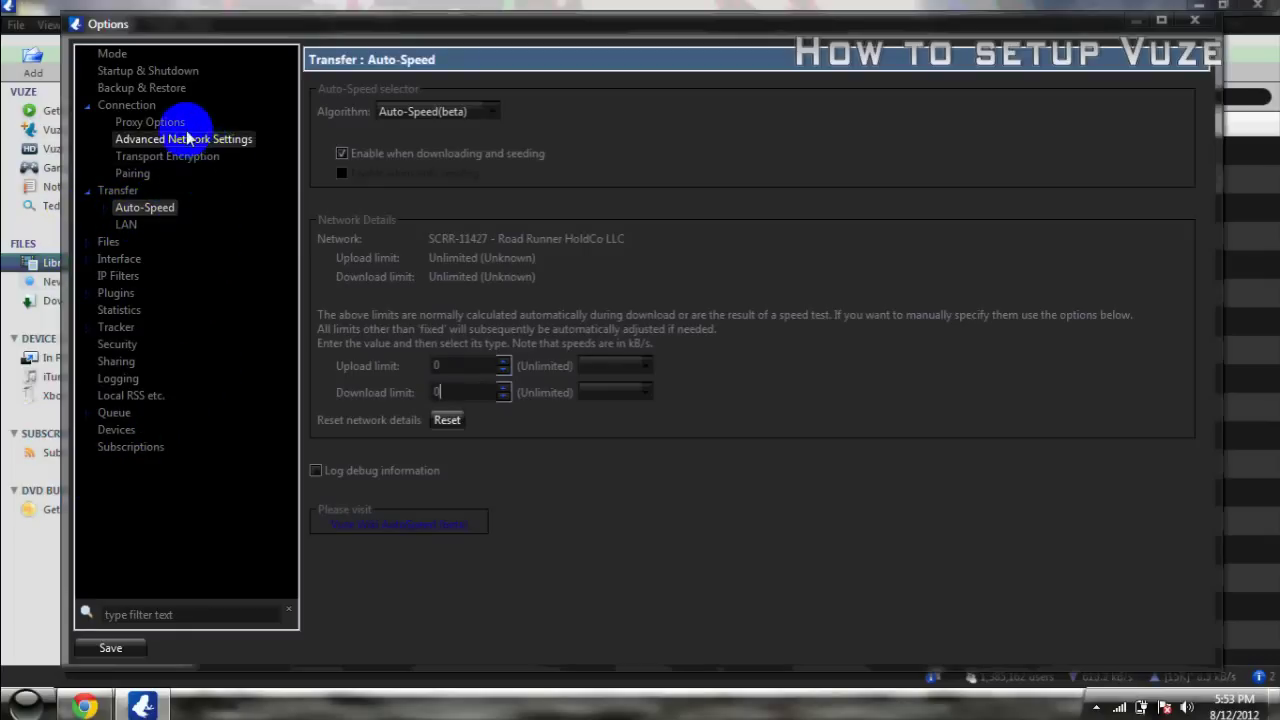
- Look through the Connection subsections, including Proxy Options and Advanced Network Settings, view the Tracker section, and close the options
{"action": "left_click", "coordinate": [155, 122]}
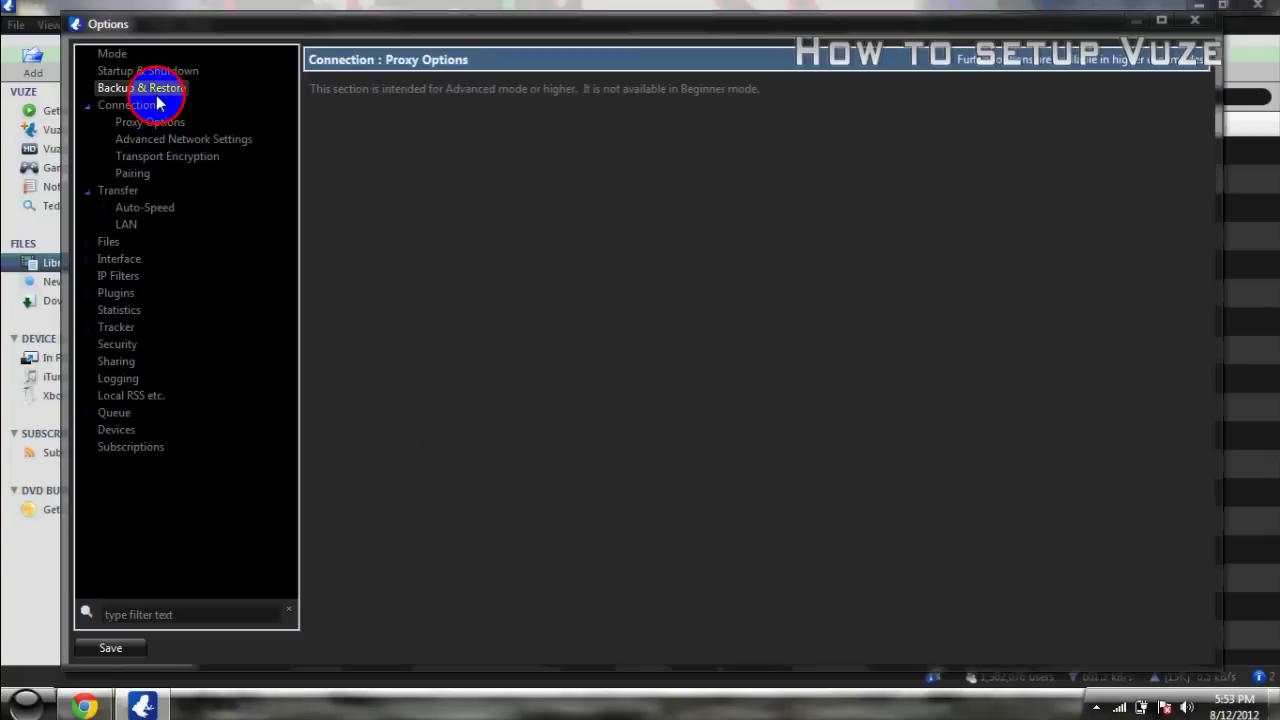
{"action": "left_click", "coordinate": [157, 90]}
{"action": "left_click", "coordinate": [171, 142]}
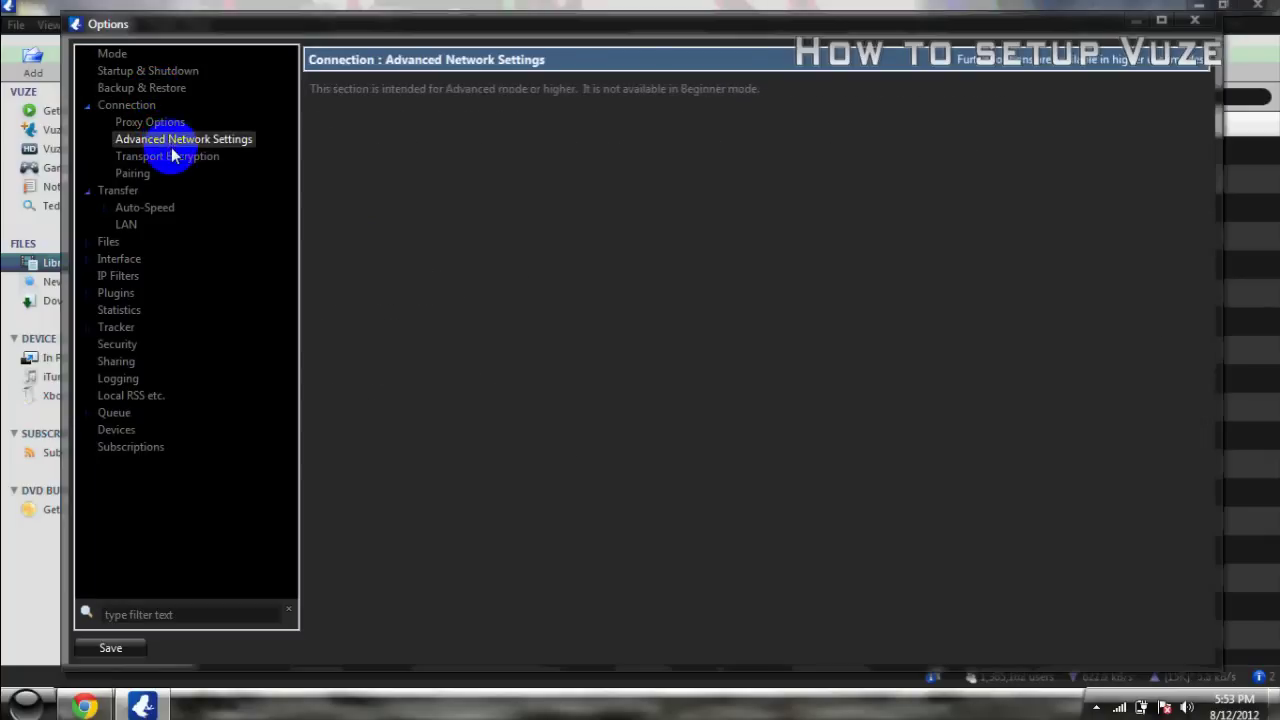
{"action": "left_click", "coordinate": [157, 172]}
{"action": "left_click", "coordinate": [155, 140]}
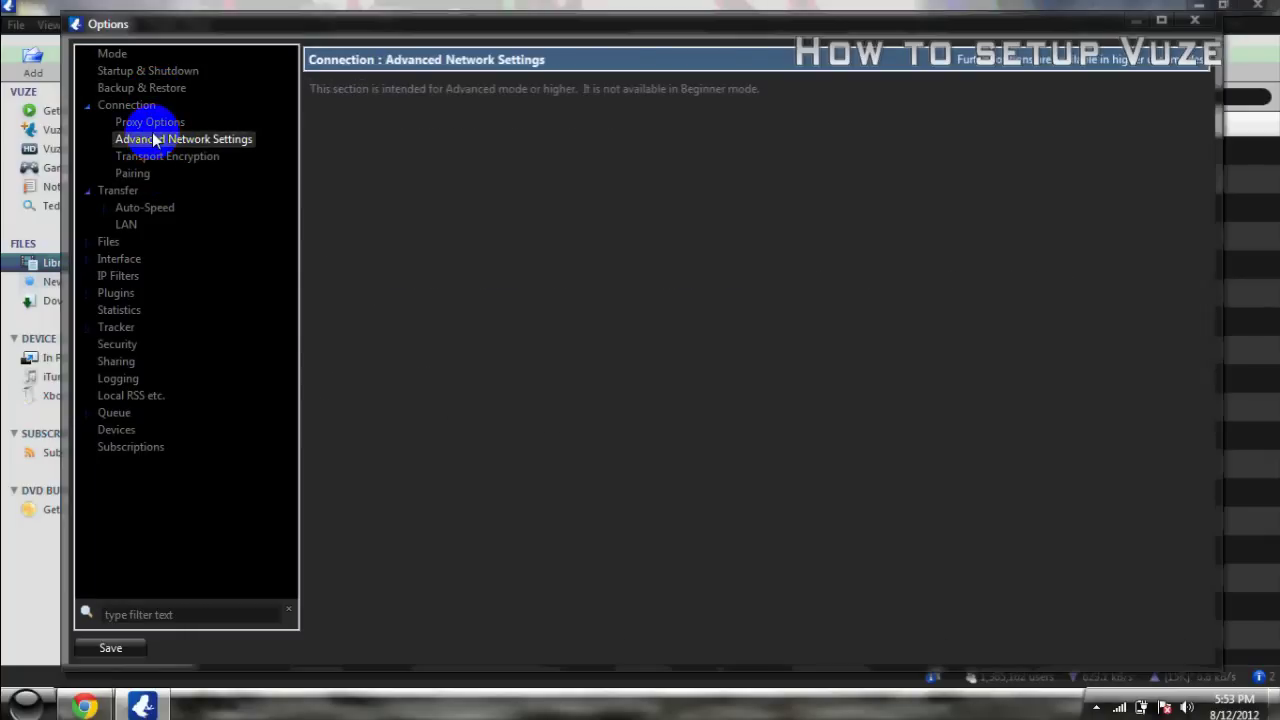
{"action": "left_click", "coordinate": [151, 123]}
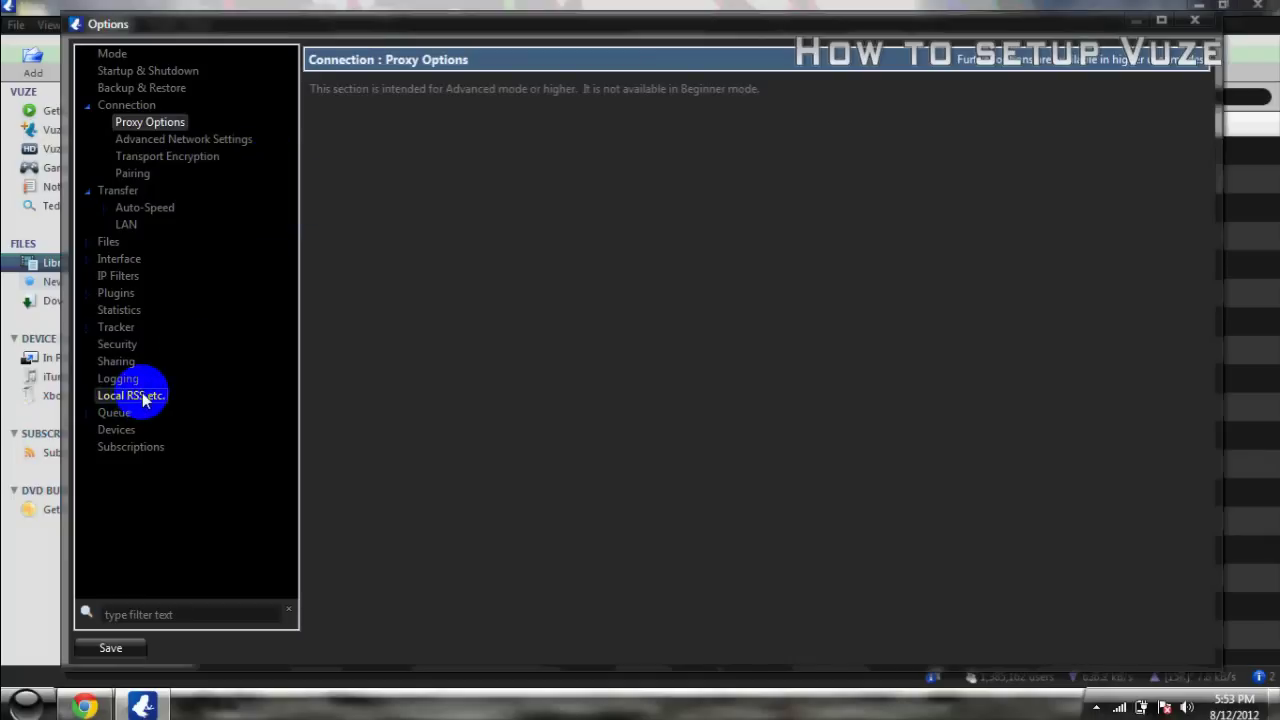
{"action": "left_click", "coordinate": [125, 364]}
{"action": "left_click", "coordinate": [126, 330]}
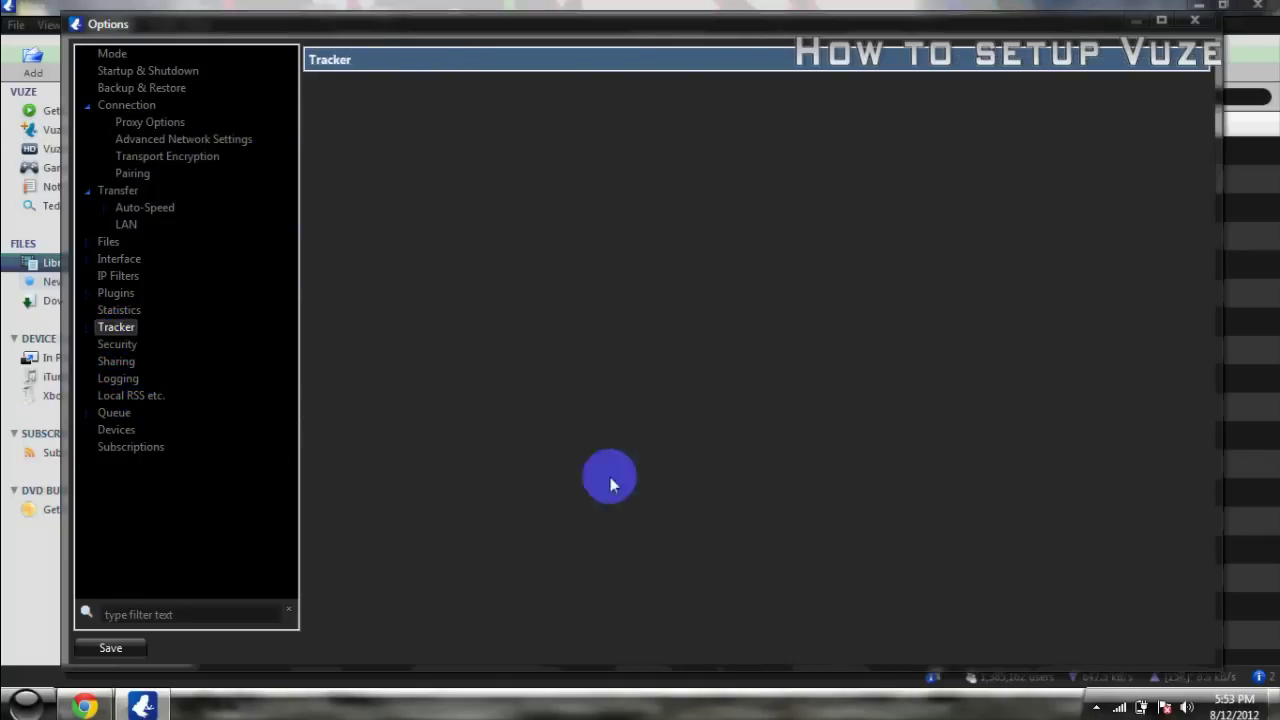
{"action": "left_click", "coordinate": [1194, 22]}
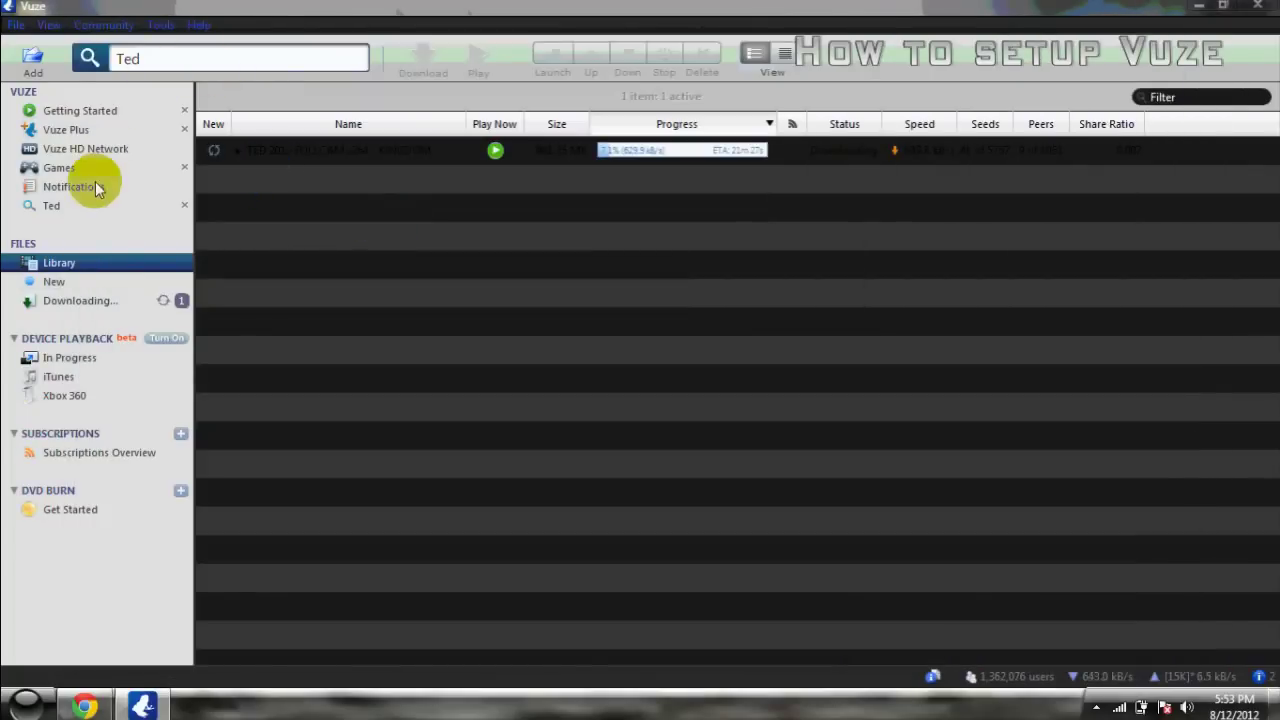
- Revisit the "Ted" search page and check the torrent's progress in the active downloads
{"action": "left_click", "coordinate": [60, 205]}
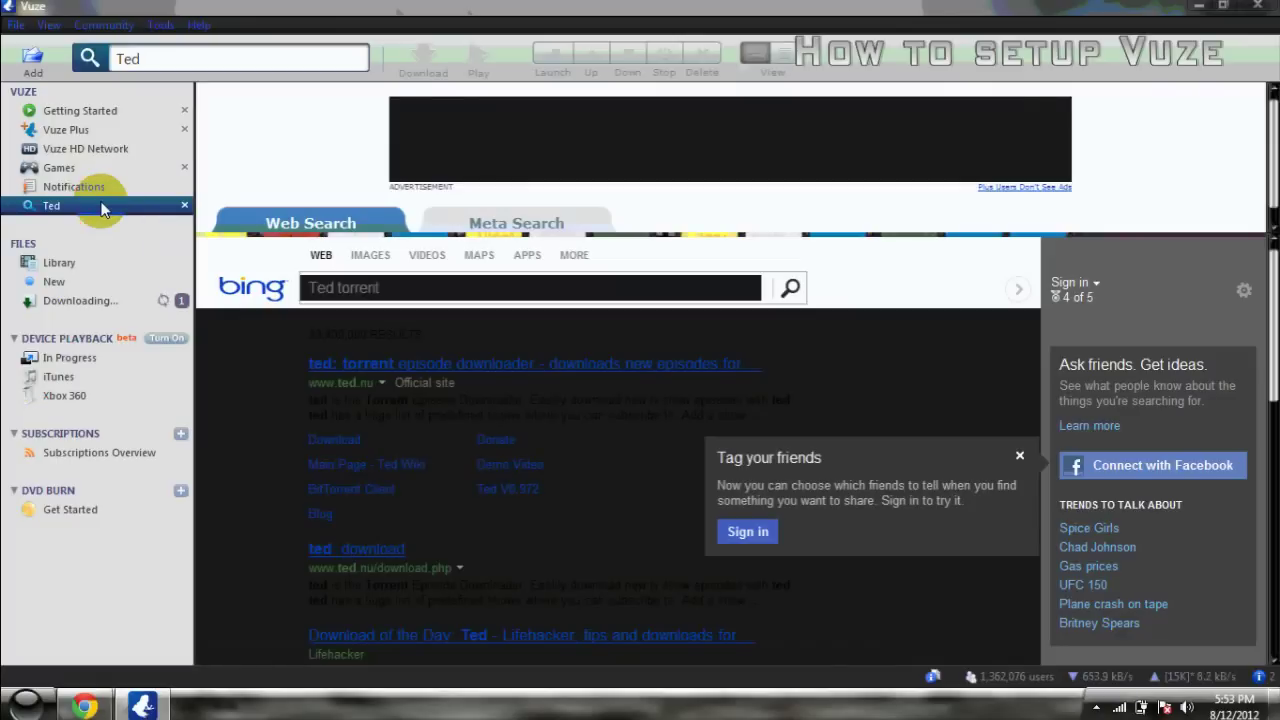
{"action": "left_click", "coordinate": [125, 300]}
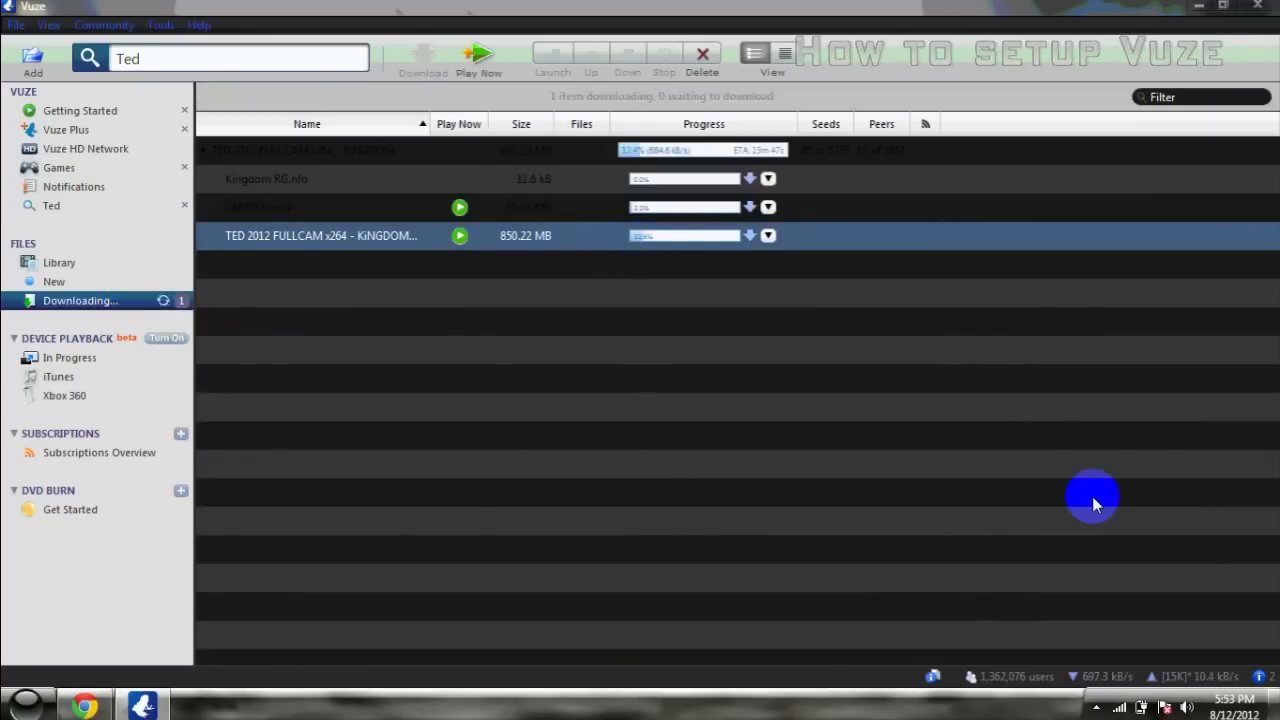